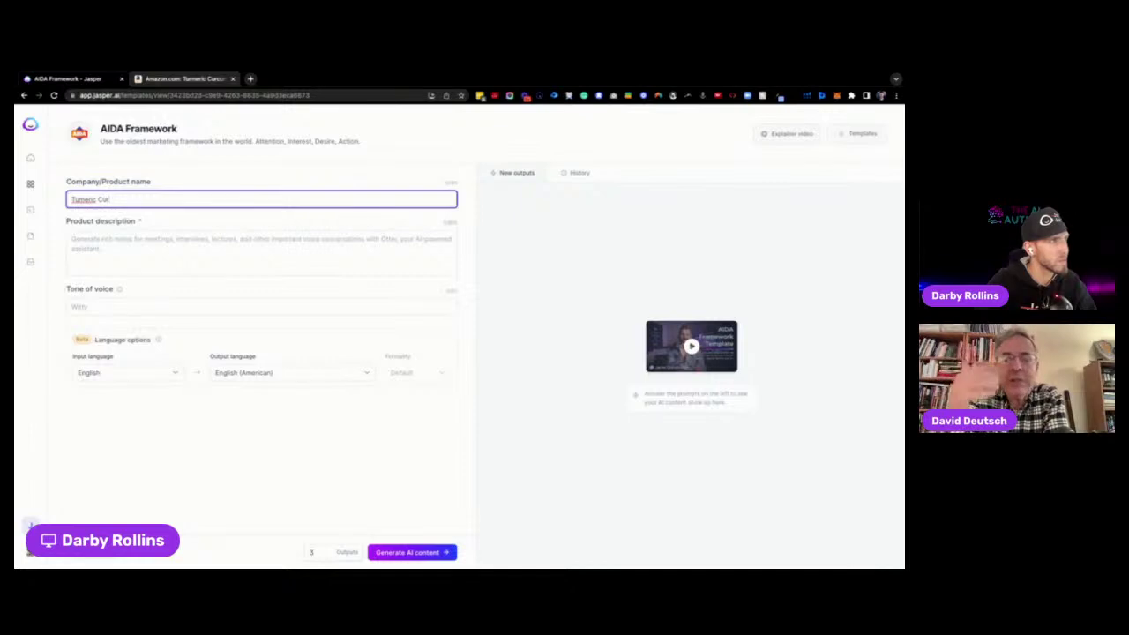
- Fill in the company/product name with "Turmeric Curcumin with BioPerine", copied from the title of the Amazon product page
type("m")
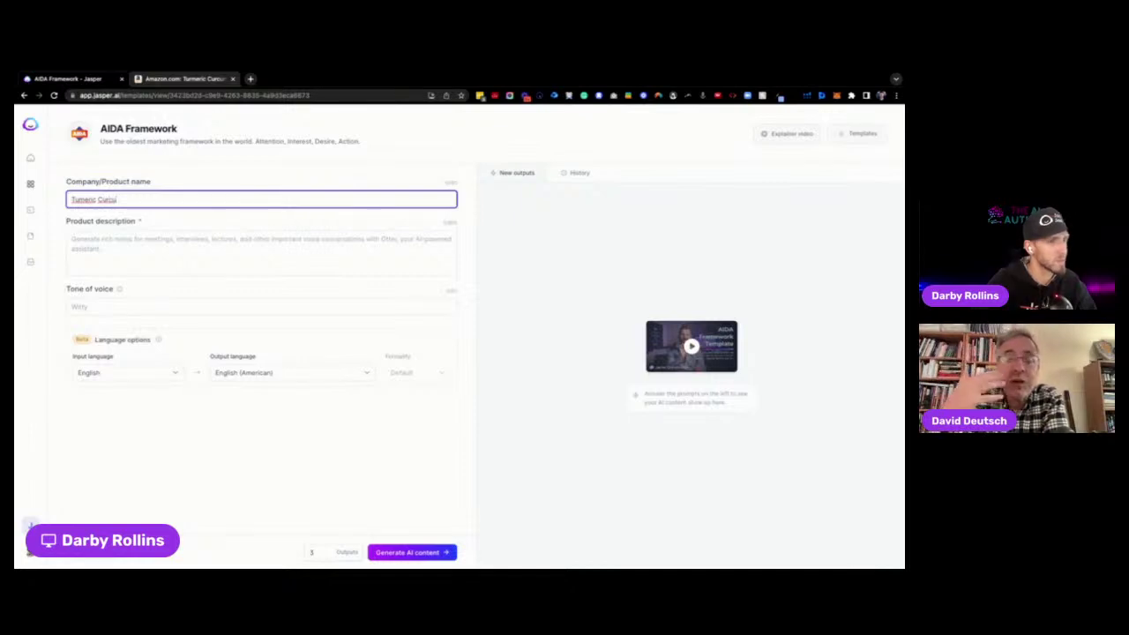
left_click(194, 78)
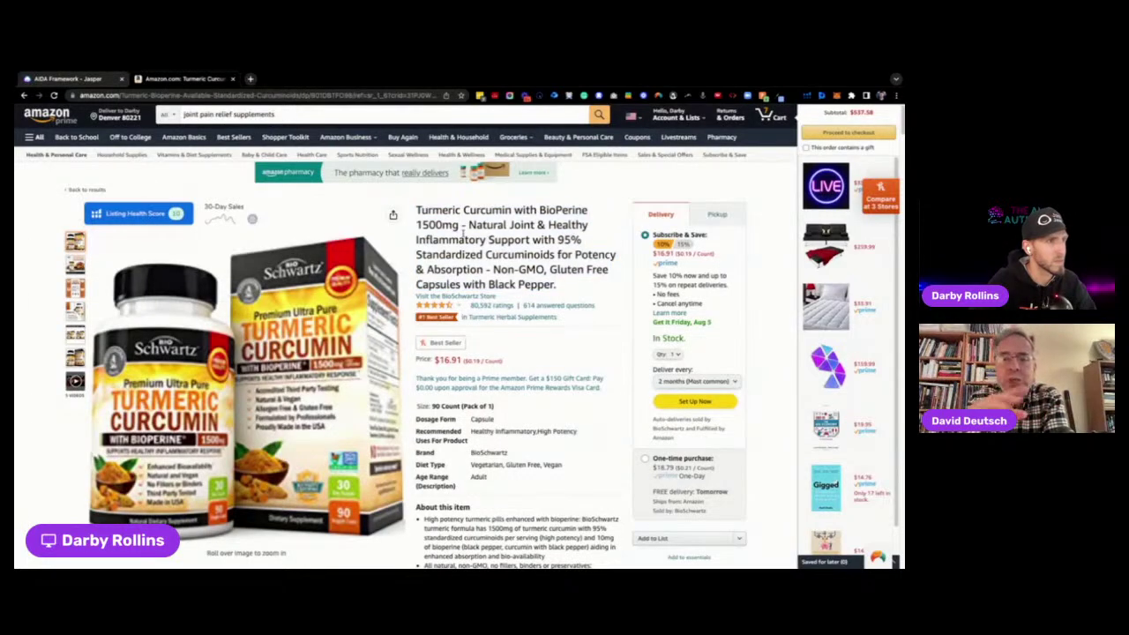
left_click_drag(587, 210, 416, 204)
key("ctrl+c")
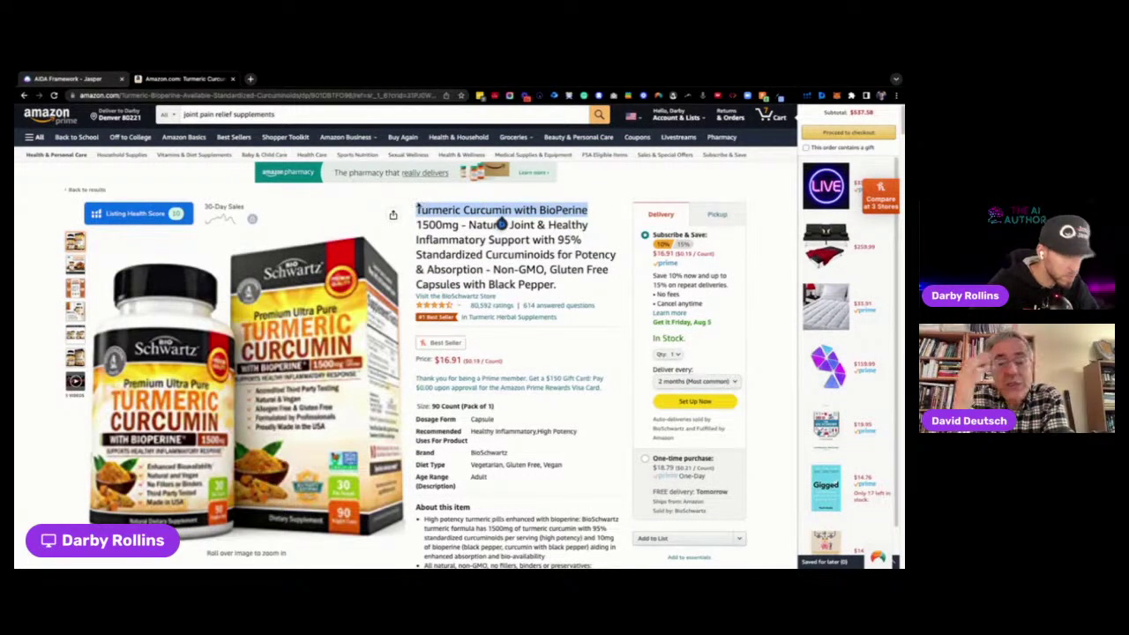
left_click(86, 78)
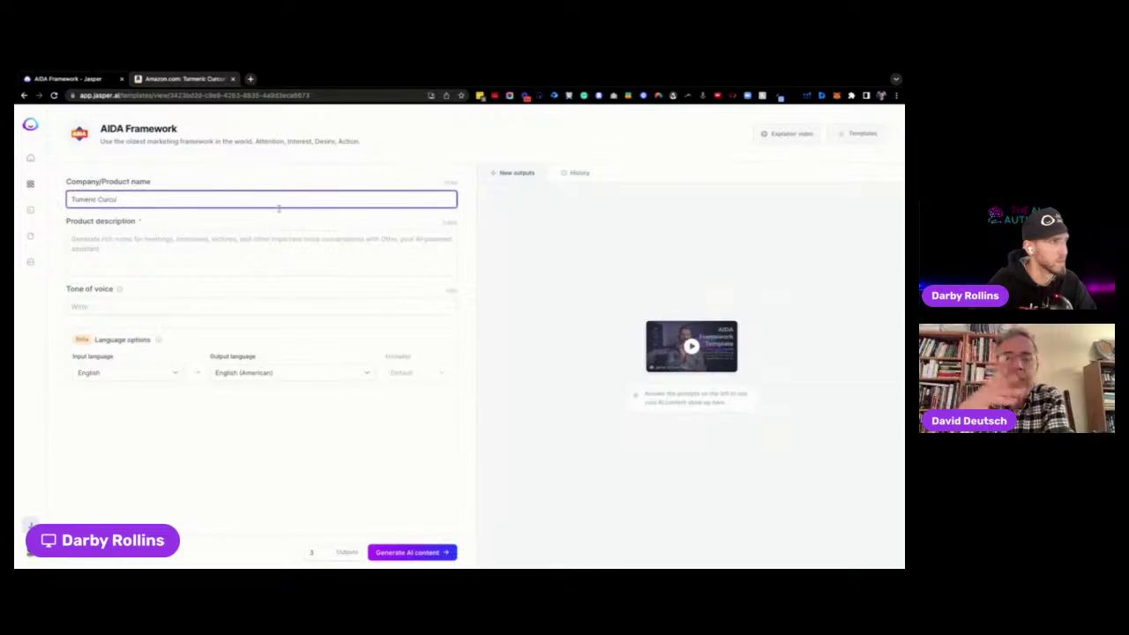
triple_click(211, 200)
key("ctrl+v")
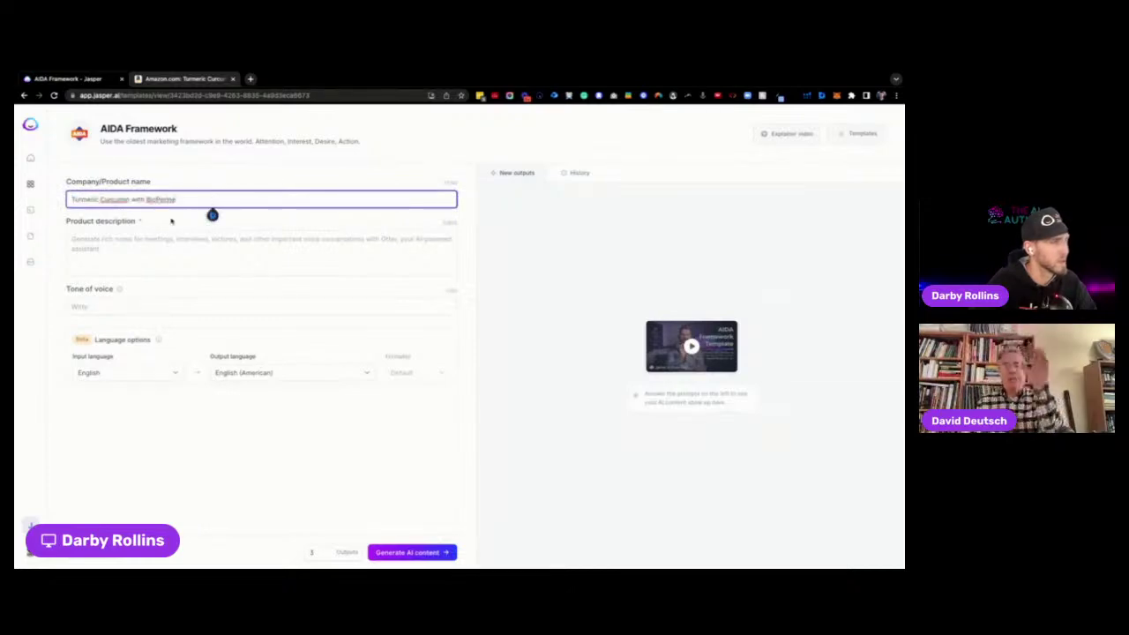
- Copy the Amazon title text from "Natural Joint & Healthy Inflammatory Support" through "Capsules with Black Pepper." into Jasper's product description
left_click(200, 79)
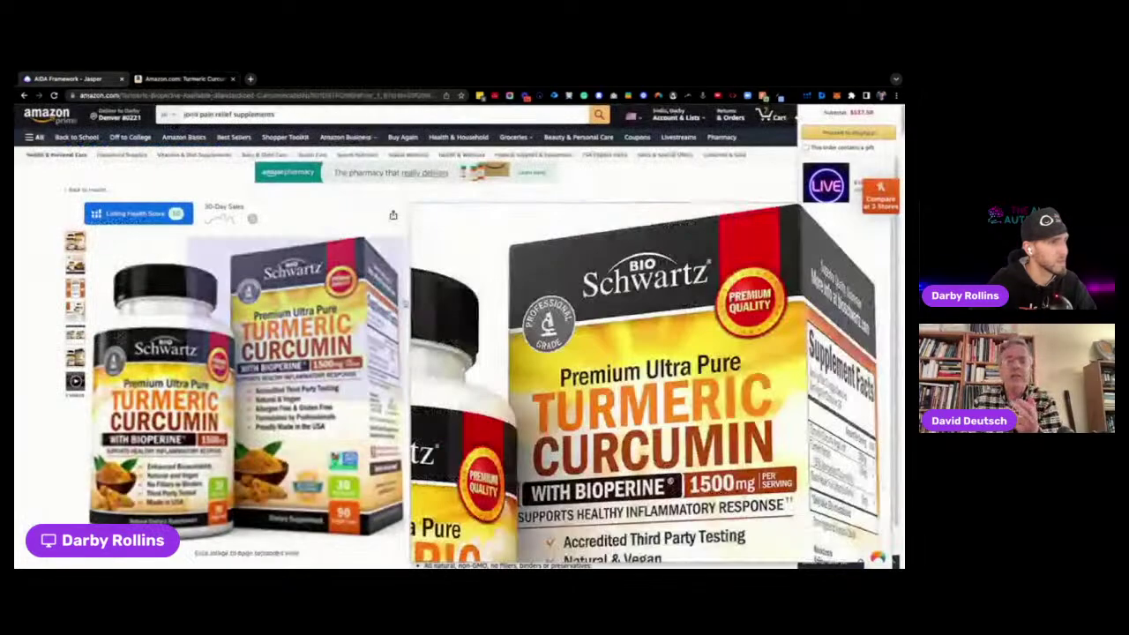
scroll(508, 253, "down", 1)
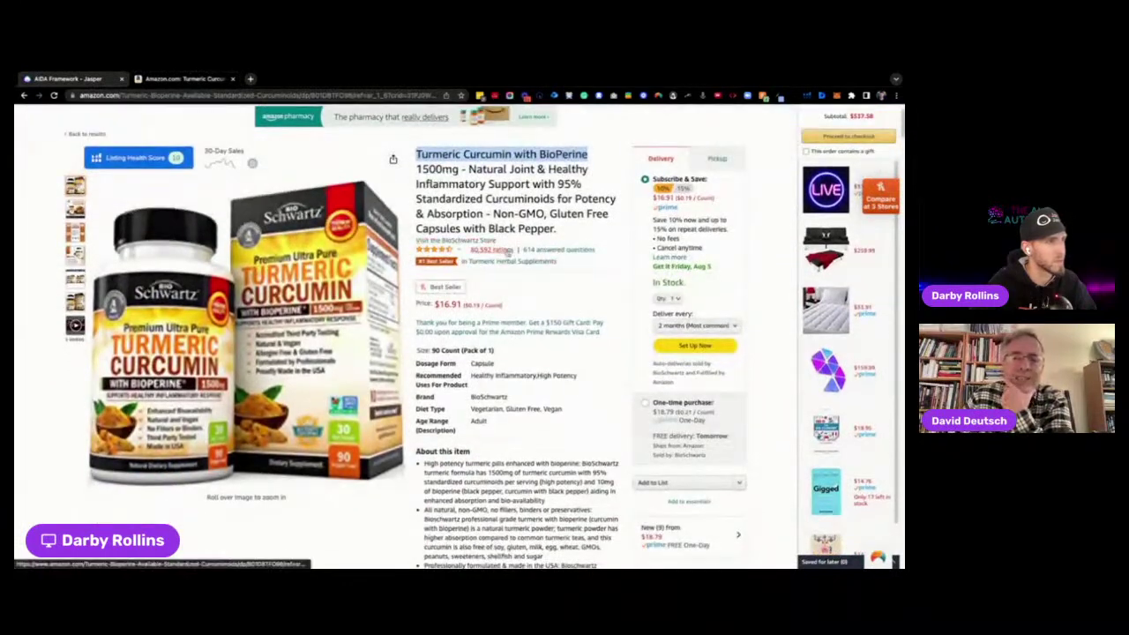
left_click_drag(468, 168, 556, 228)
key("super+c")
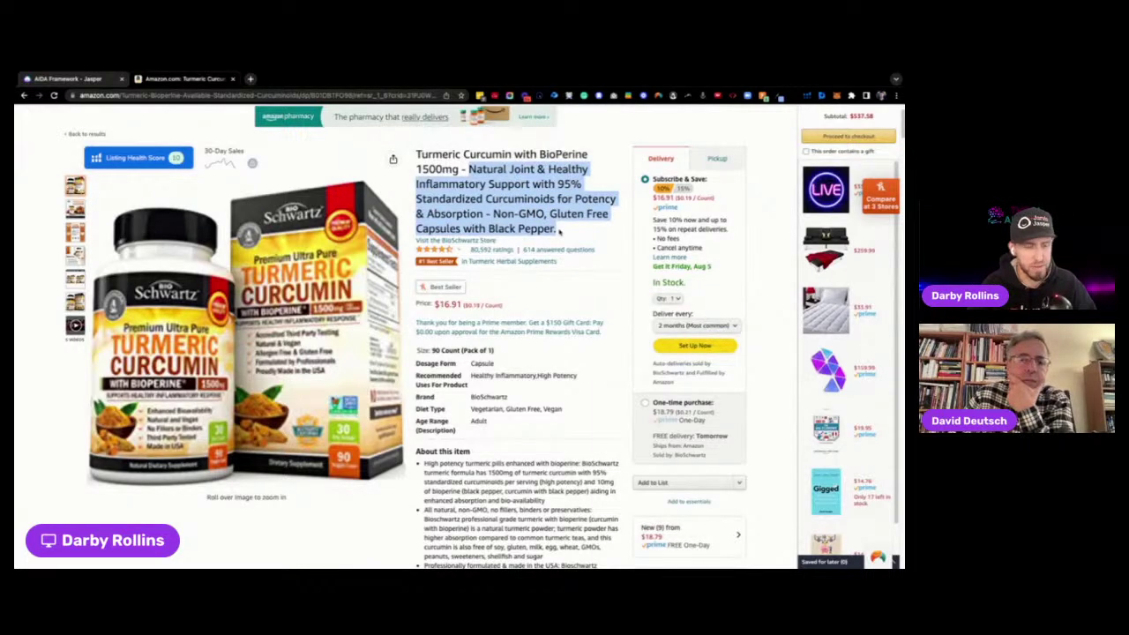
scroll(560, 231, "up", 1)
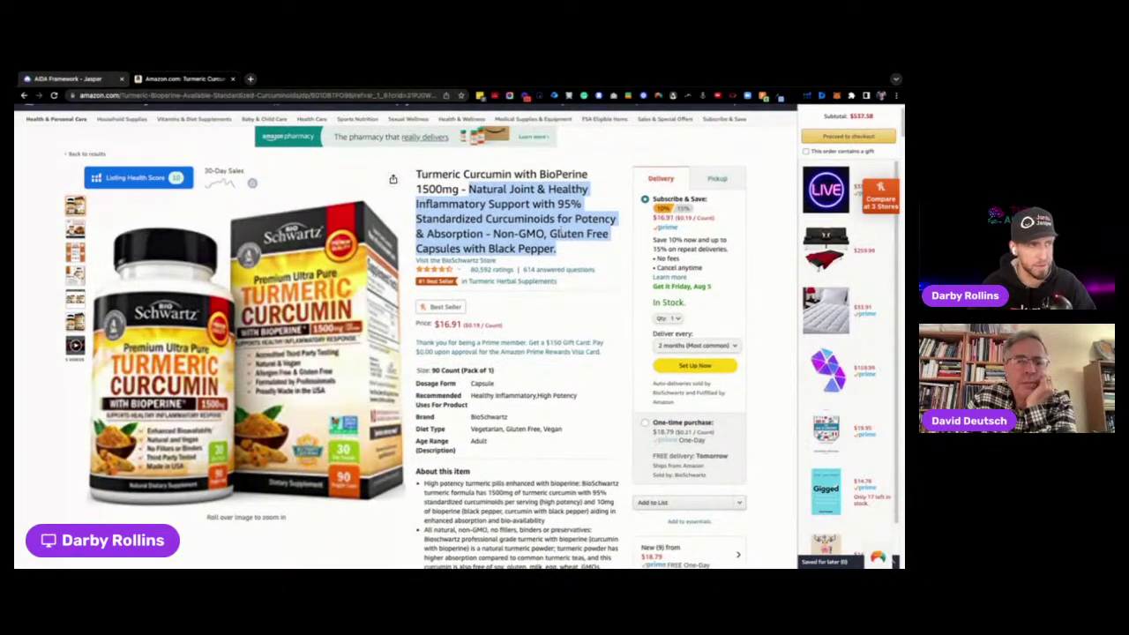
scroll(538, 233, "up", 1)
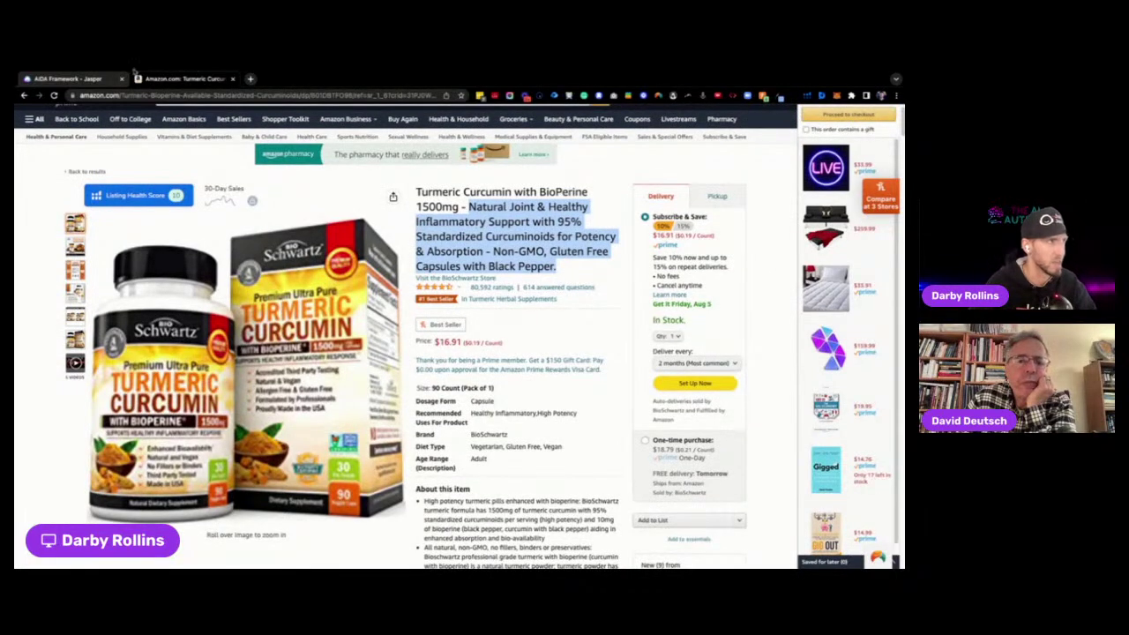
left_click(66, 79)
left_click(139, 242)
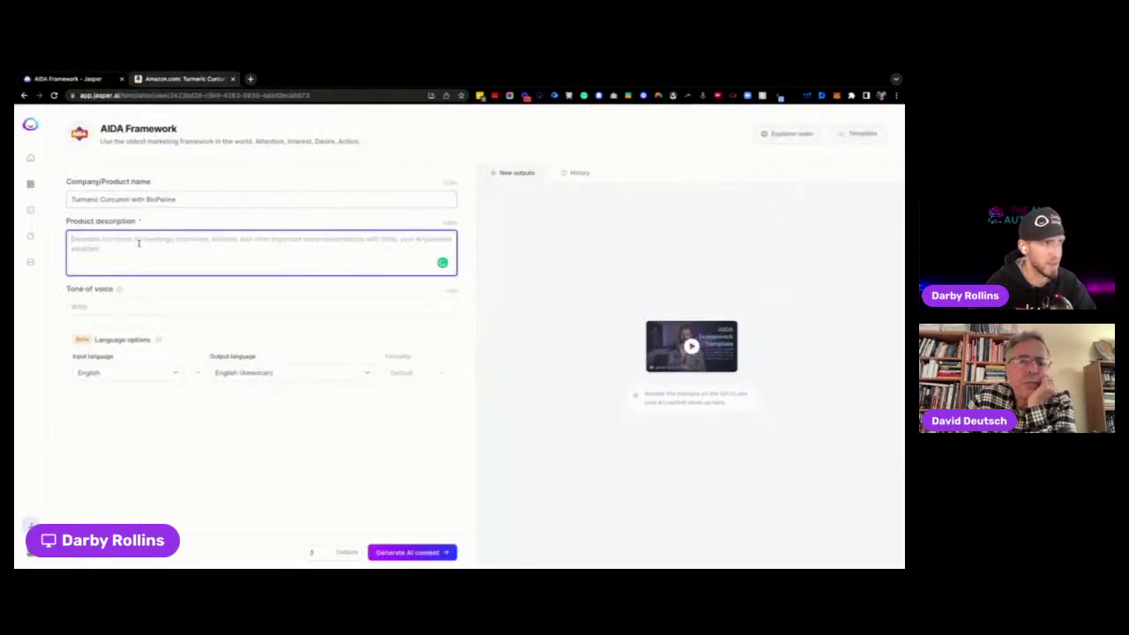
key("super+v")
- Examine the product description's character counter and review the product name and description entries
left_click_drag(464, 229, 429, 224)
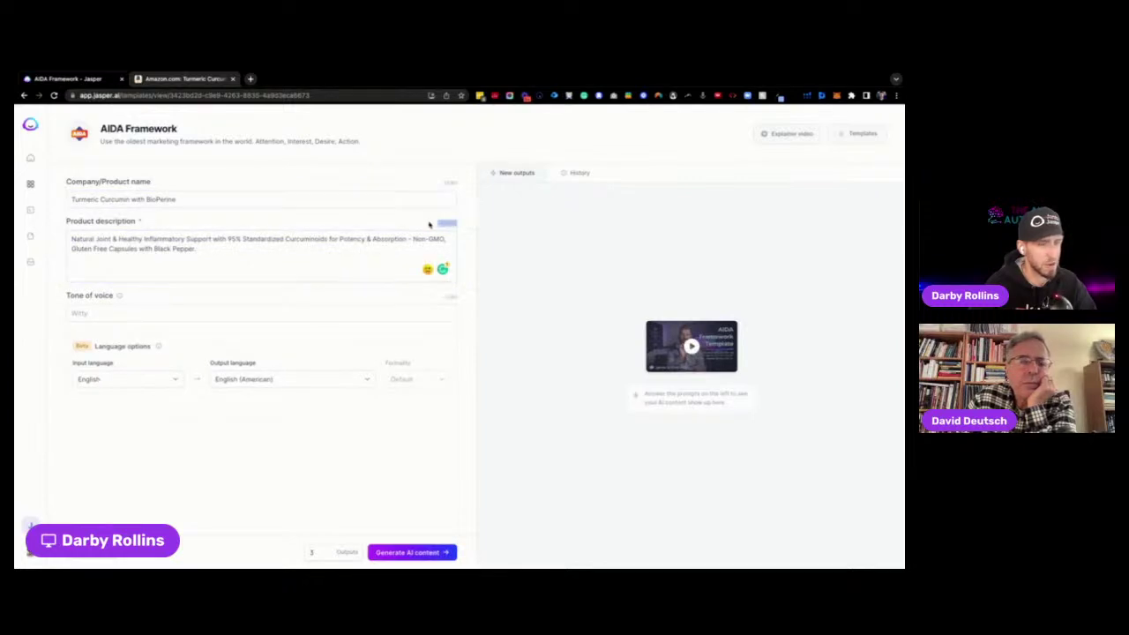
scroll(445, 231, "up", 5, "ctrl")
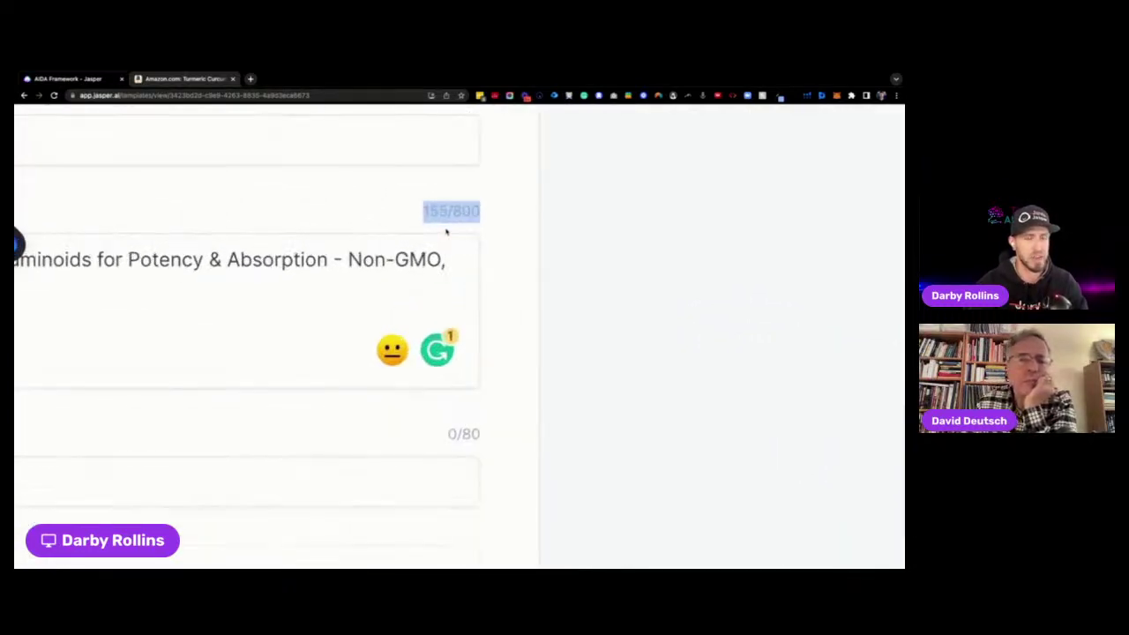
scroll(445, 231, "down", 5, "ctrl")
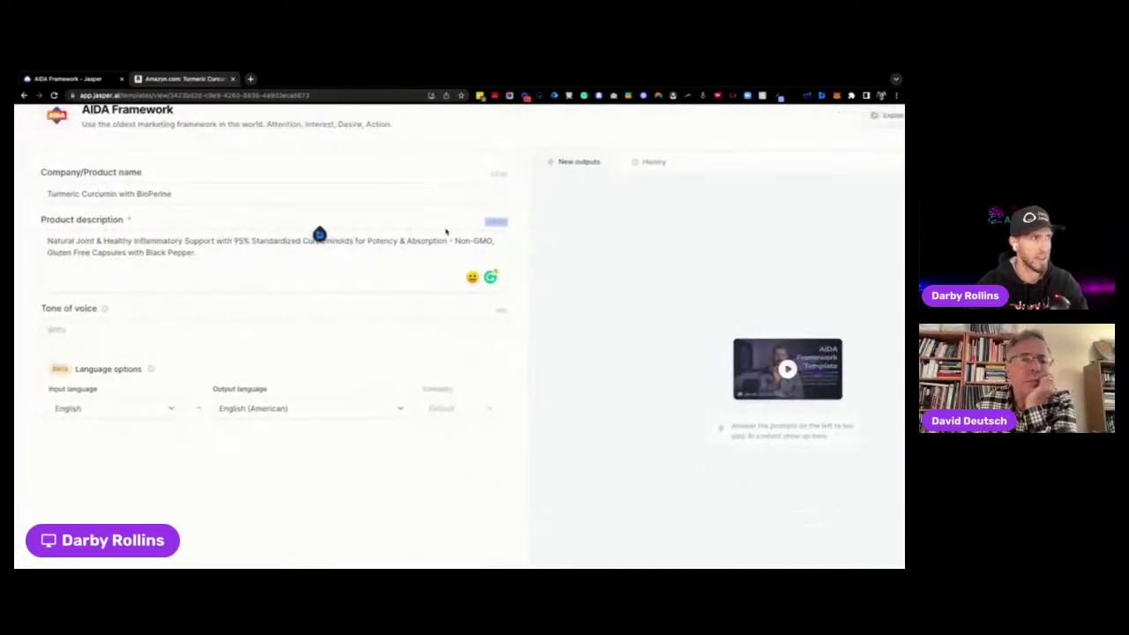
triple_click(334, 193)
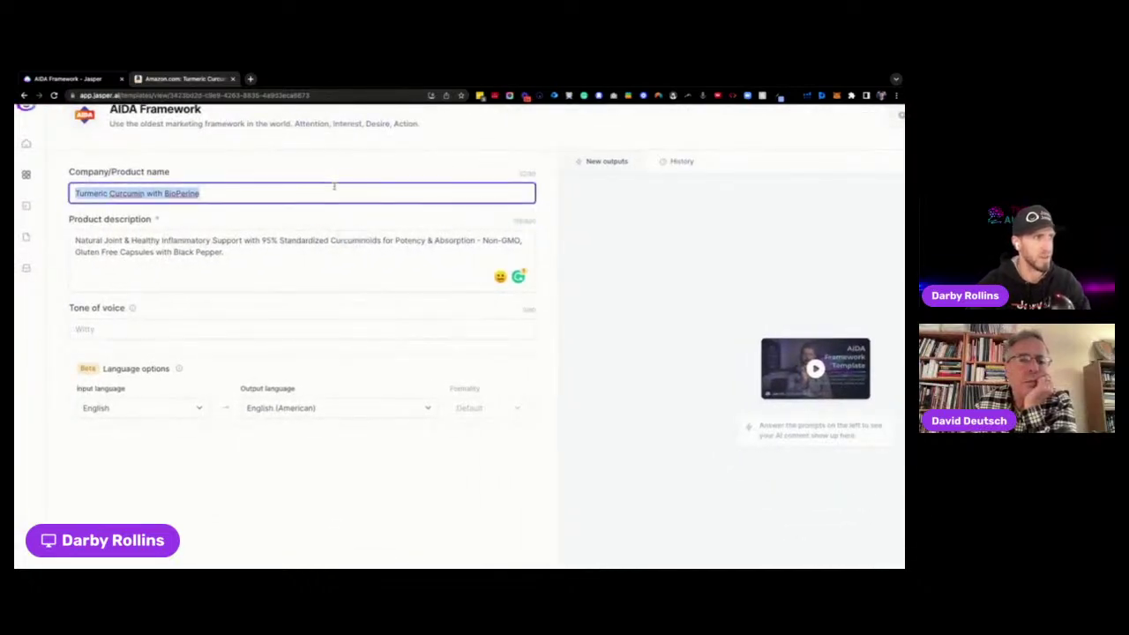
left_click(249, 253)
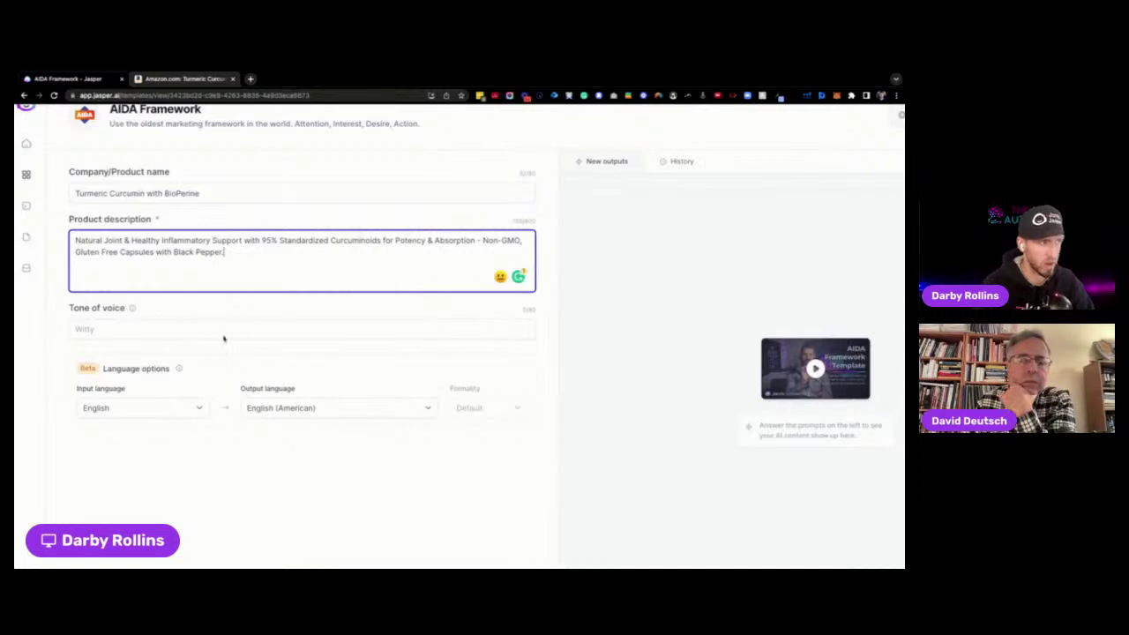
- Set the tone of voice to "Doctor, Authority"
left_click(186, 329)
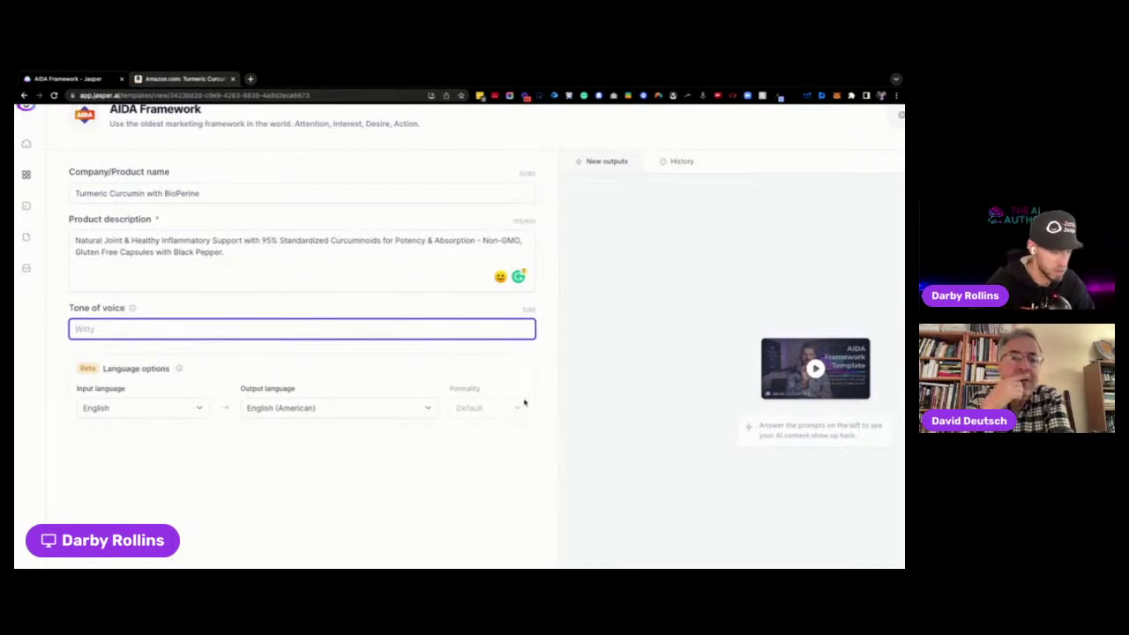
type("Authoritative")
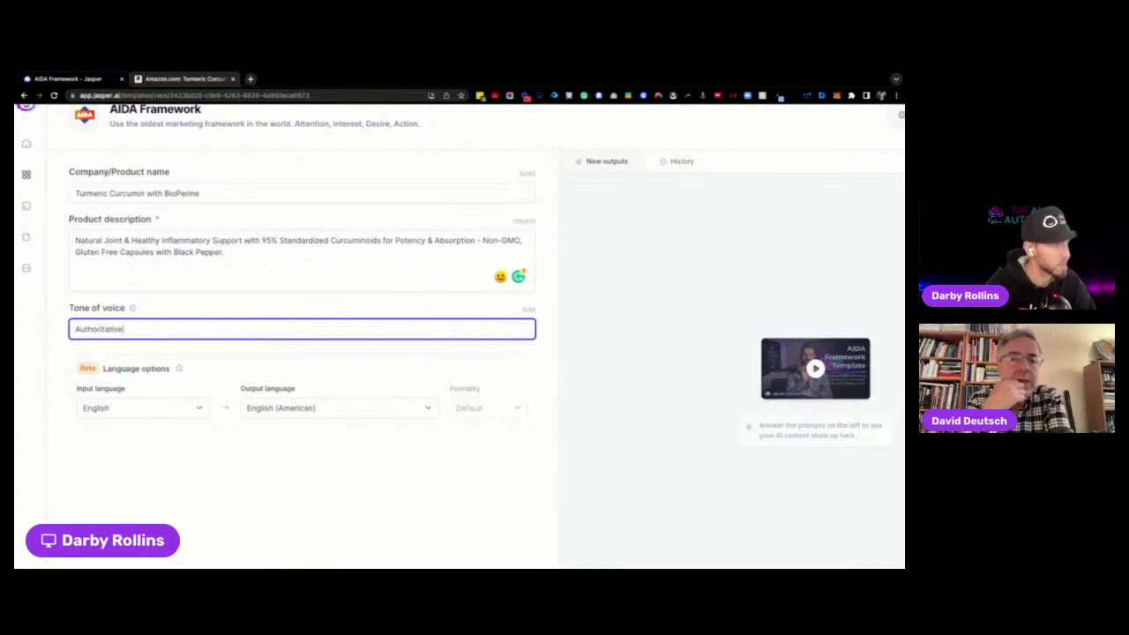
double_click(102, 331)
type("Doctor")
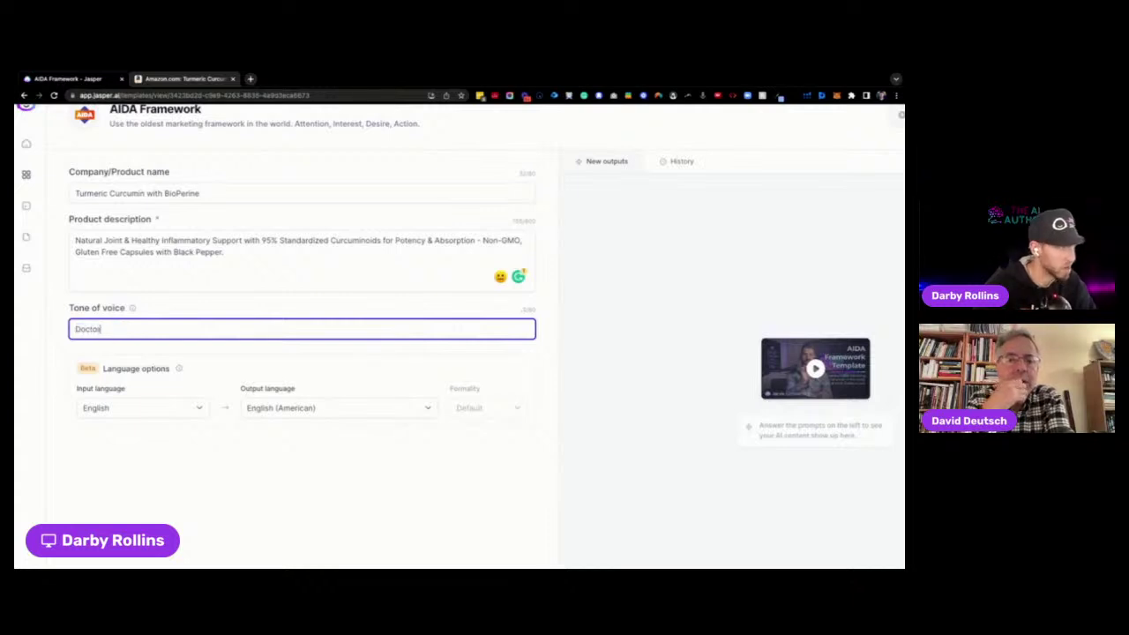
type(", Authority")
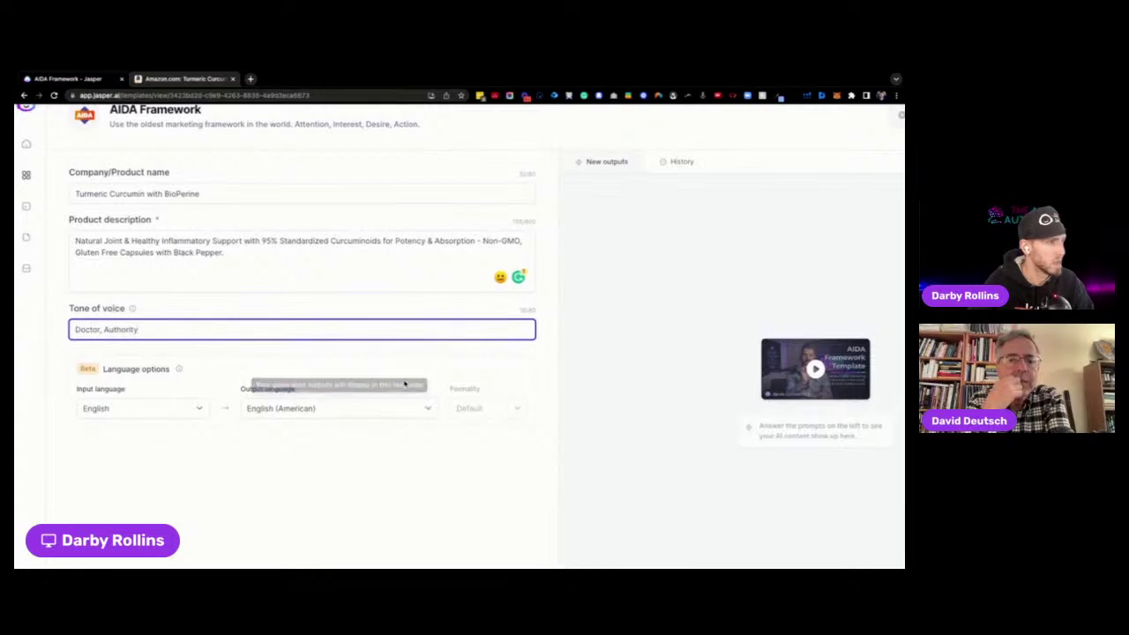
- Generate three AIDA outputs from the completed product name, description and tone of voice
scroll(416, 392, "down", 1)
scroll(297, 414, "up", 1)
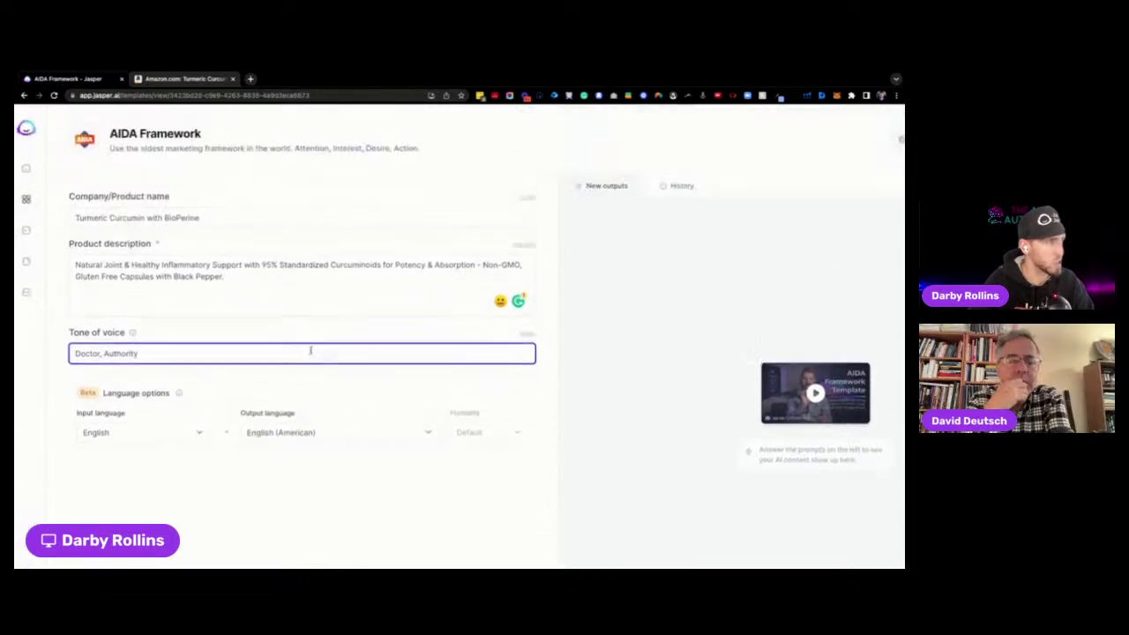
scroll(403, 510, "down", 1)
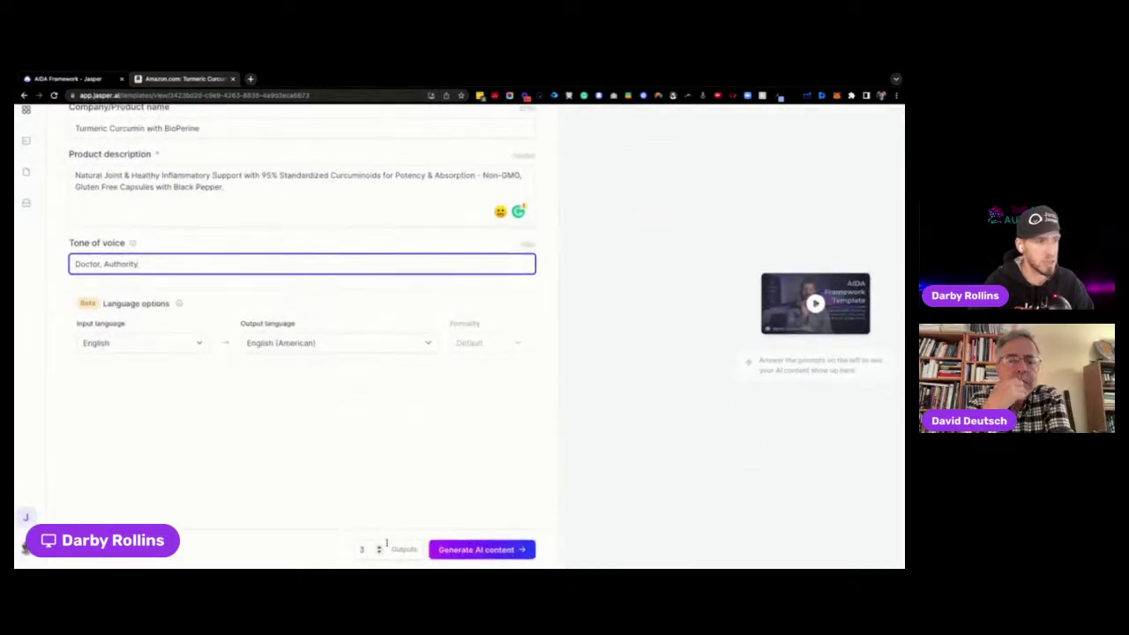
scroll(287, 378, "up", 1)
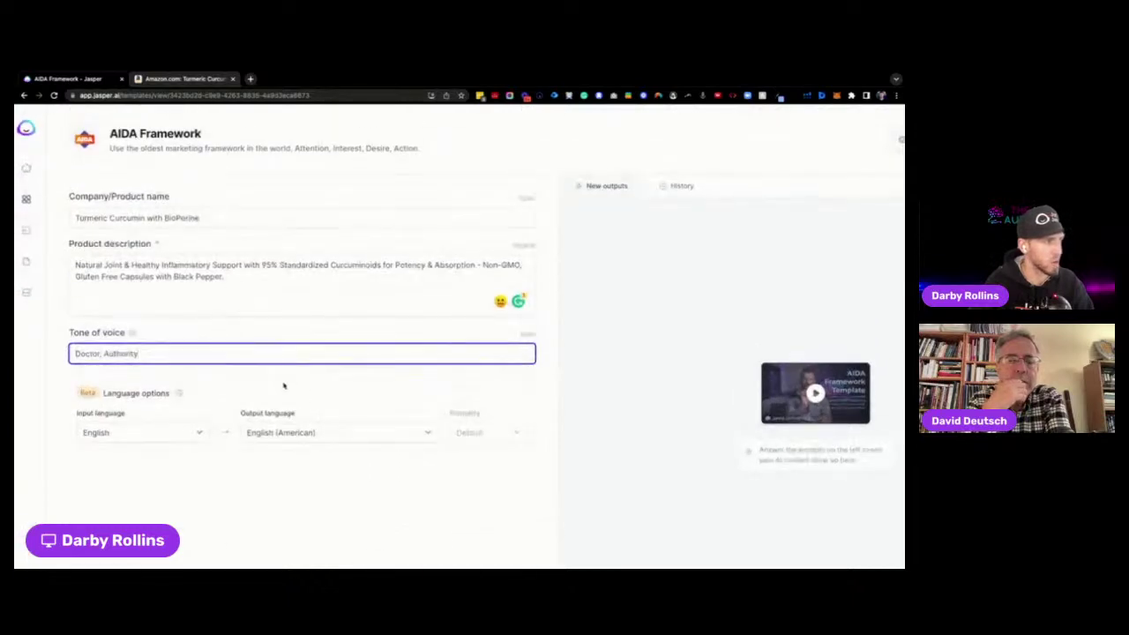
scroll(396, 494, "down", 1)
left_click(485, 548)
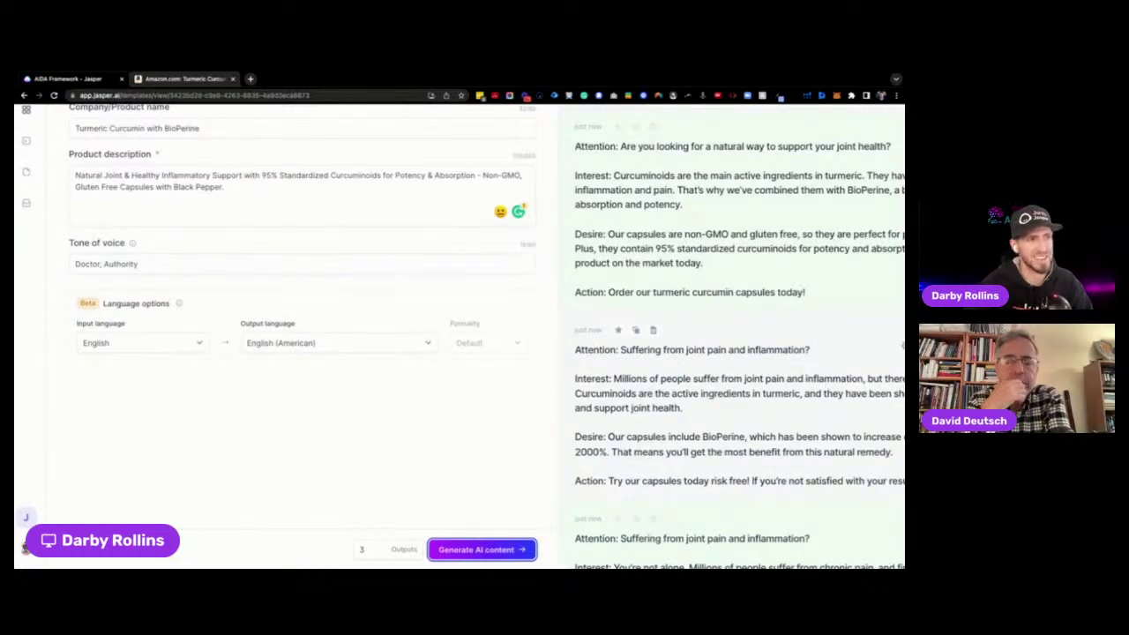
- Read through the Attention, Interest, Desire and Action parts of the generated outputs, concentrating on the first one
scroll(625, 368, "right", 5)
scroll(624, 369, "right", 3)
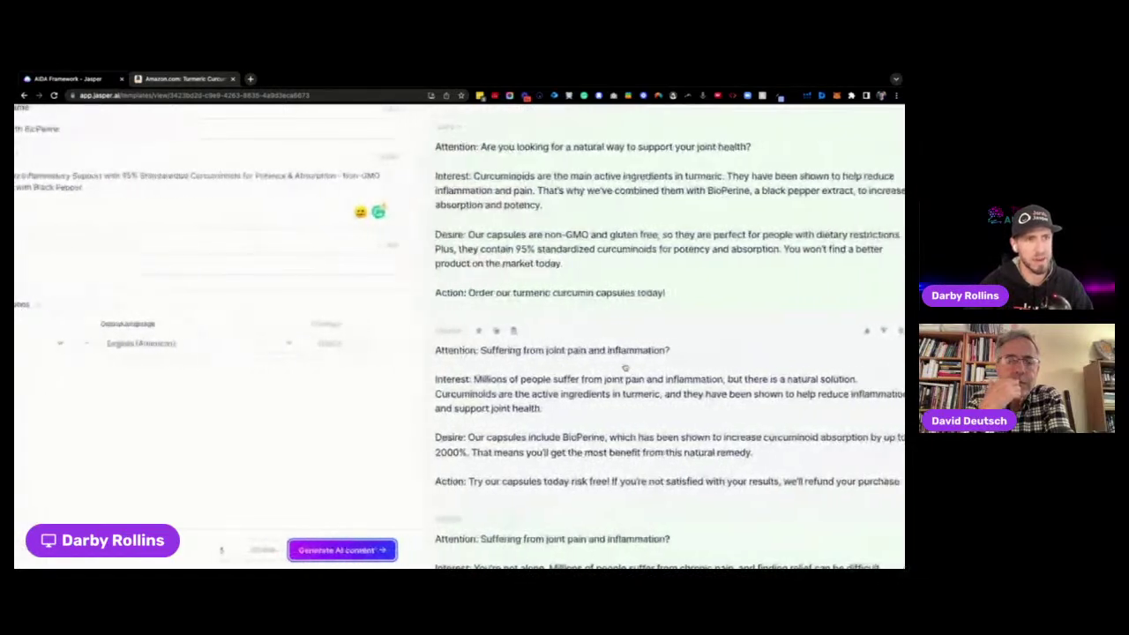
scroll(625, 369, "up", 2)
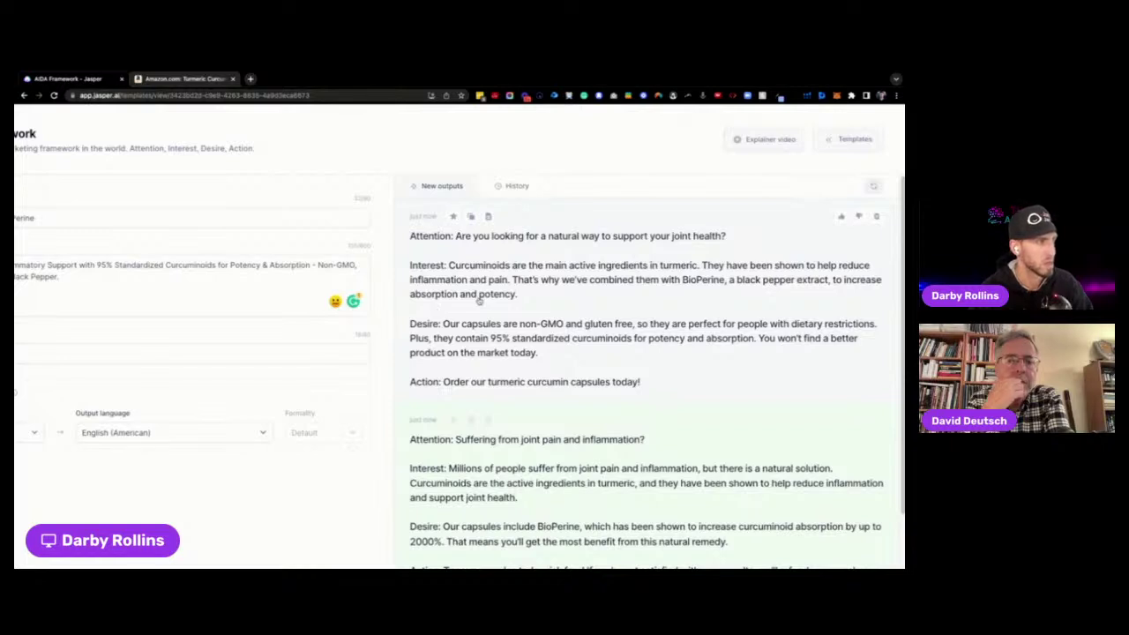
scroll(509, 293, "down", 1)
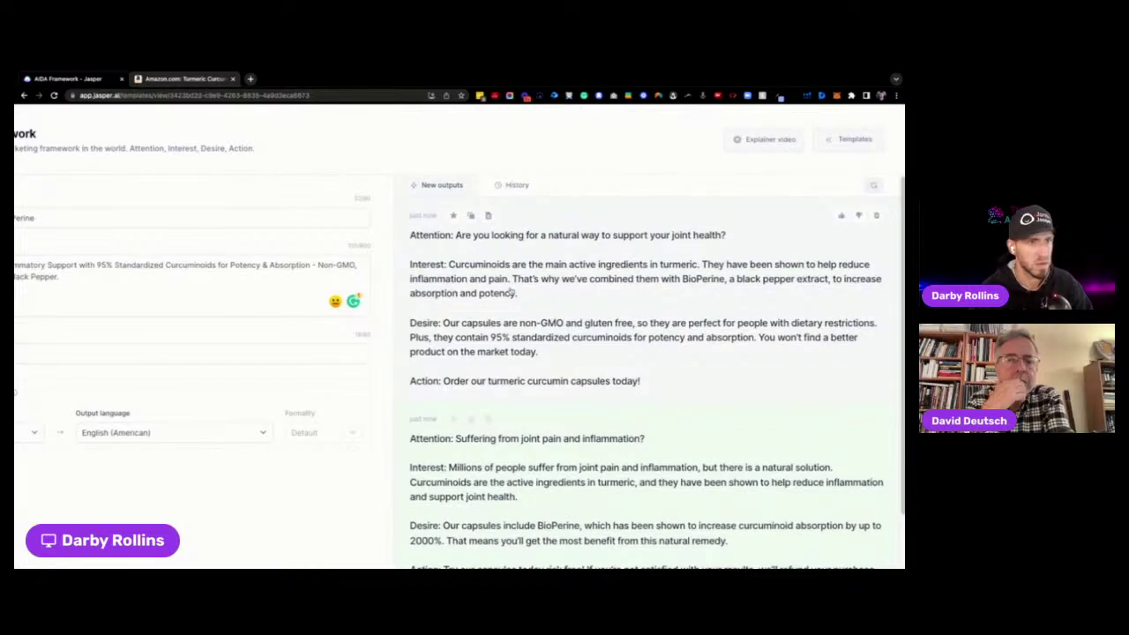
scroll(510, 293, "down", 1)
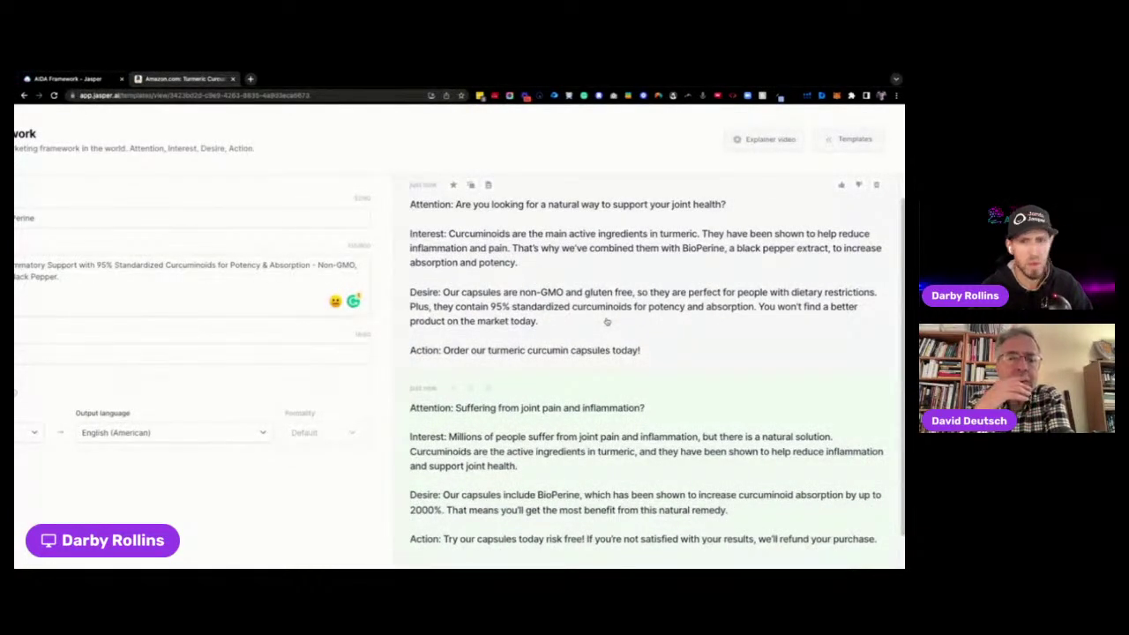
scroll(607, 322, "up", 1)
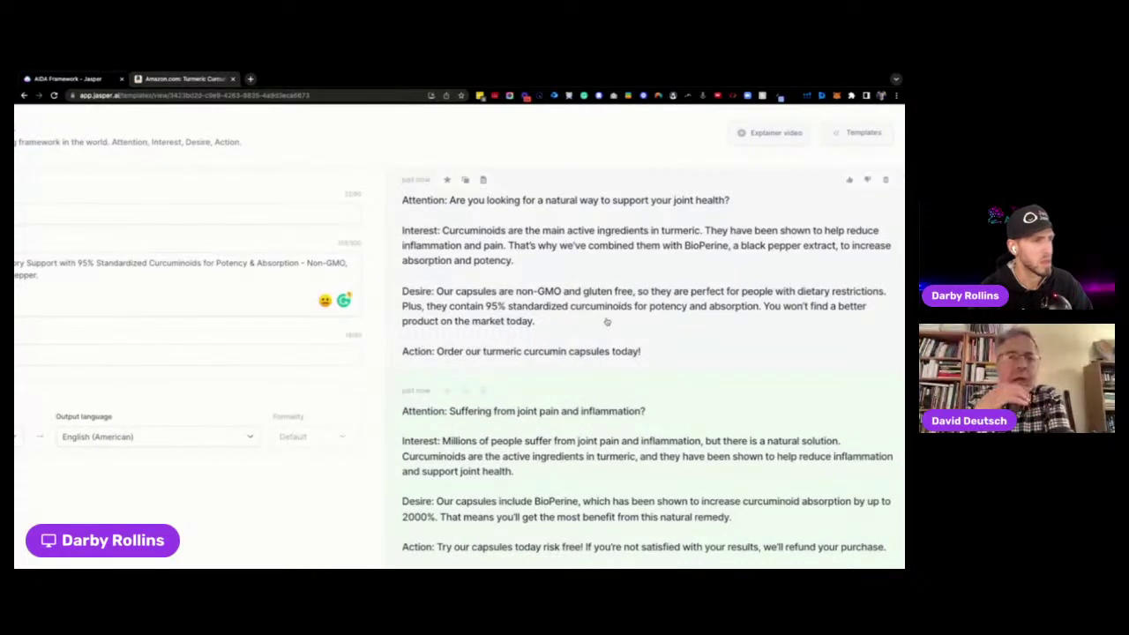
scroll(607, 322, "up", 1)
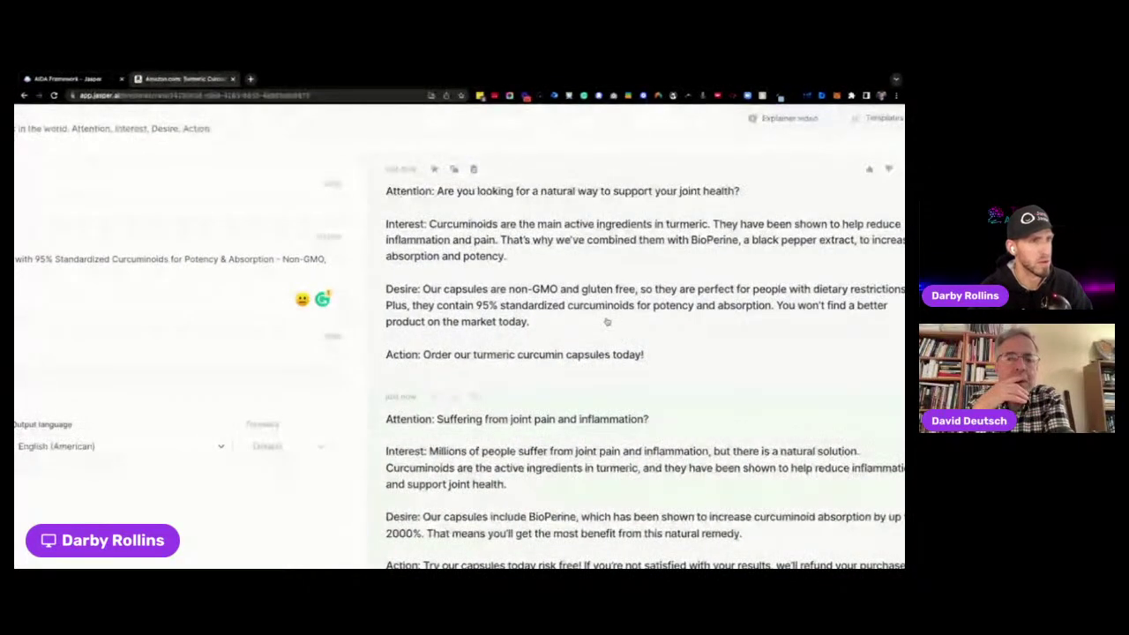
scroll(606, 322, "up", 1)
scroll(607, 322, "down", 2)
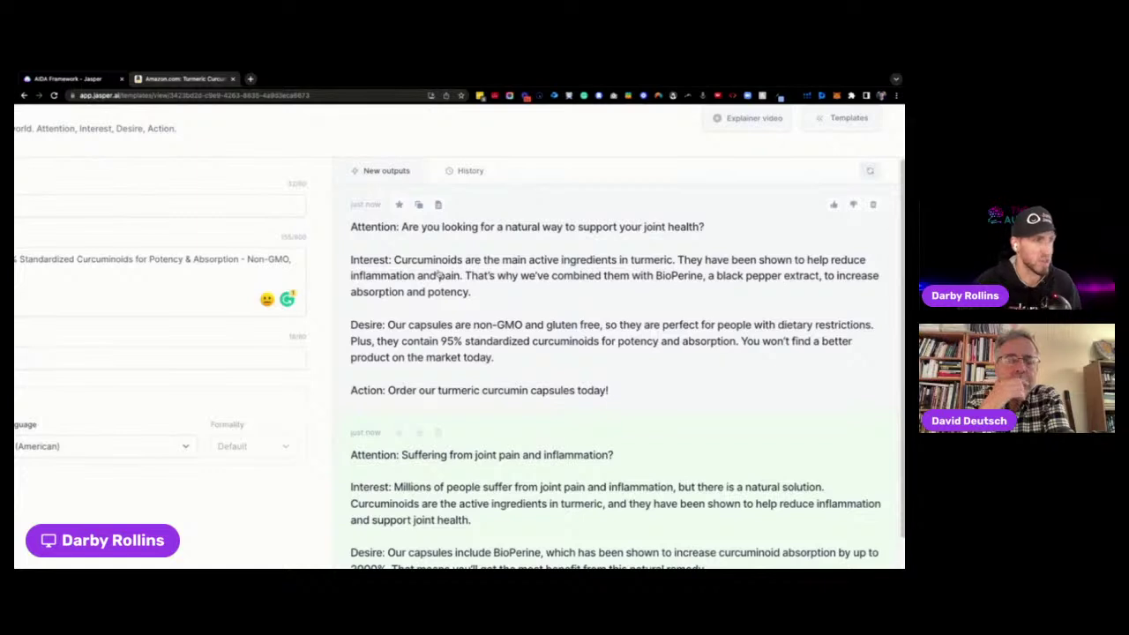
scroll(438, 275, "down", 1)
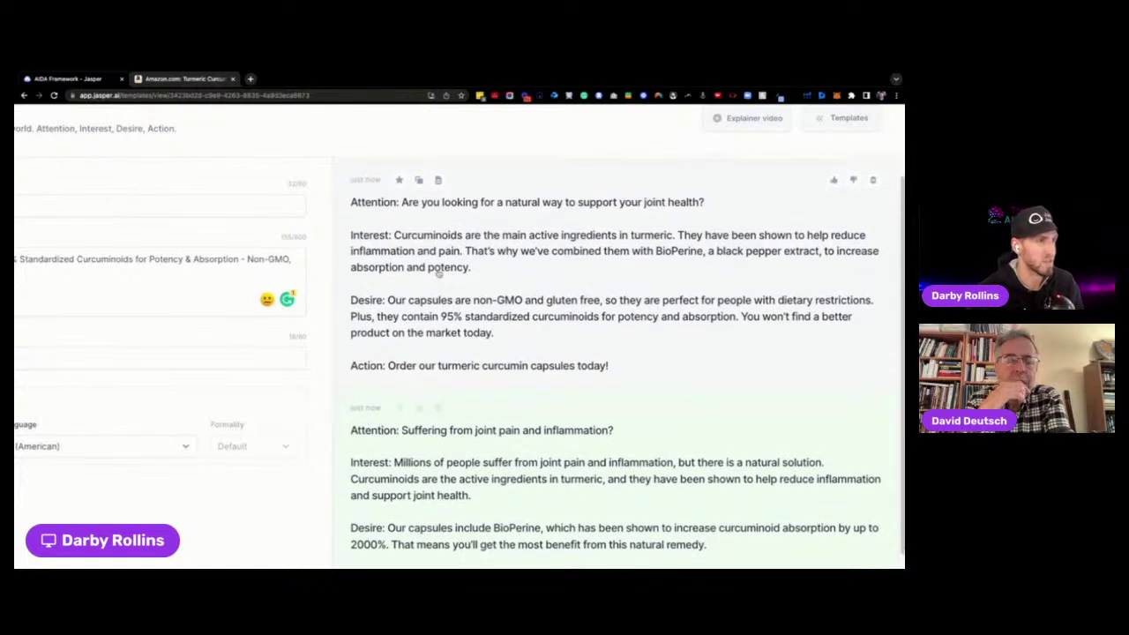
scroll(438, 274, "down", 1)
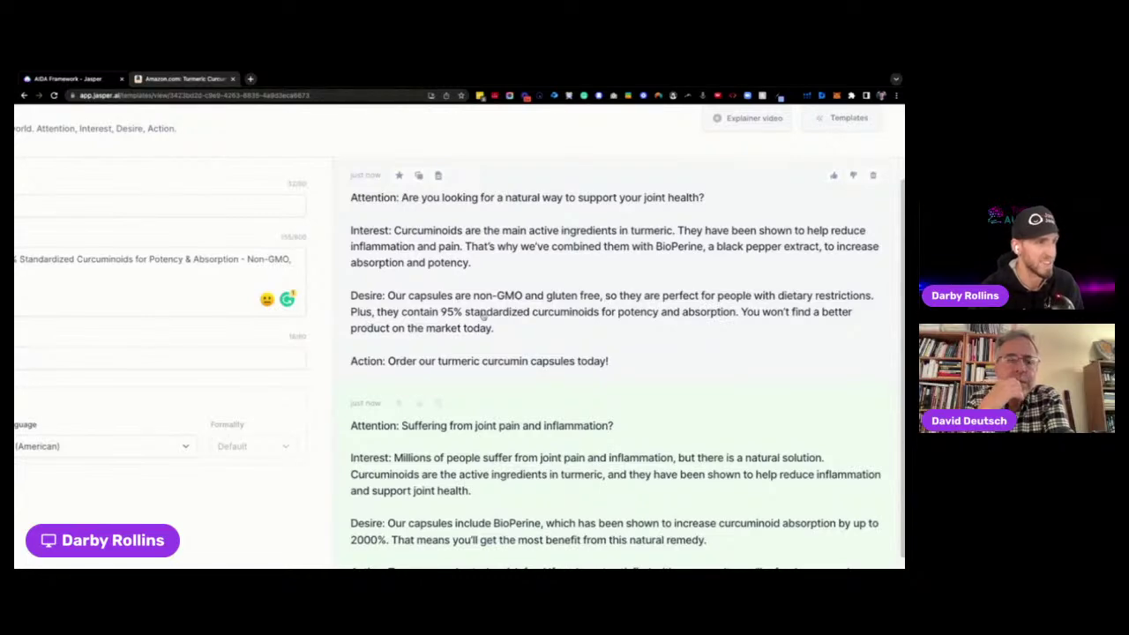
scroll(483, 314, "up", 3)
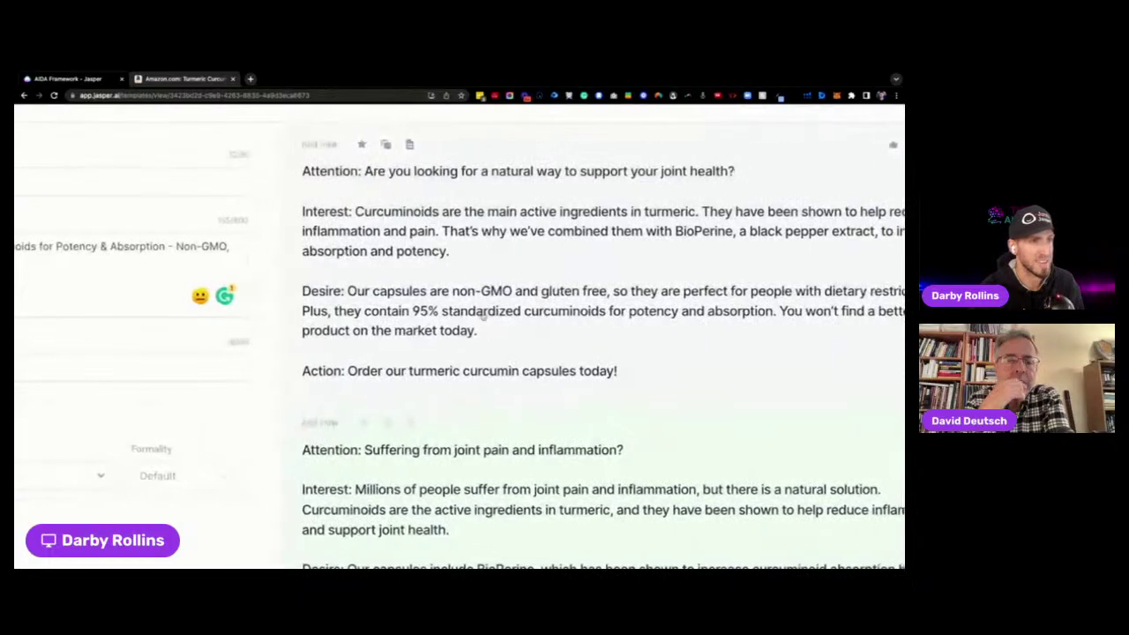
scroll(483, 316, "right", 2)
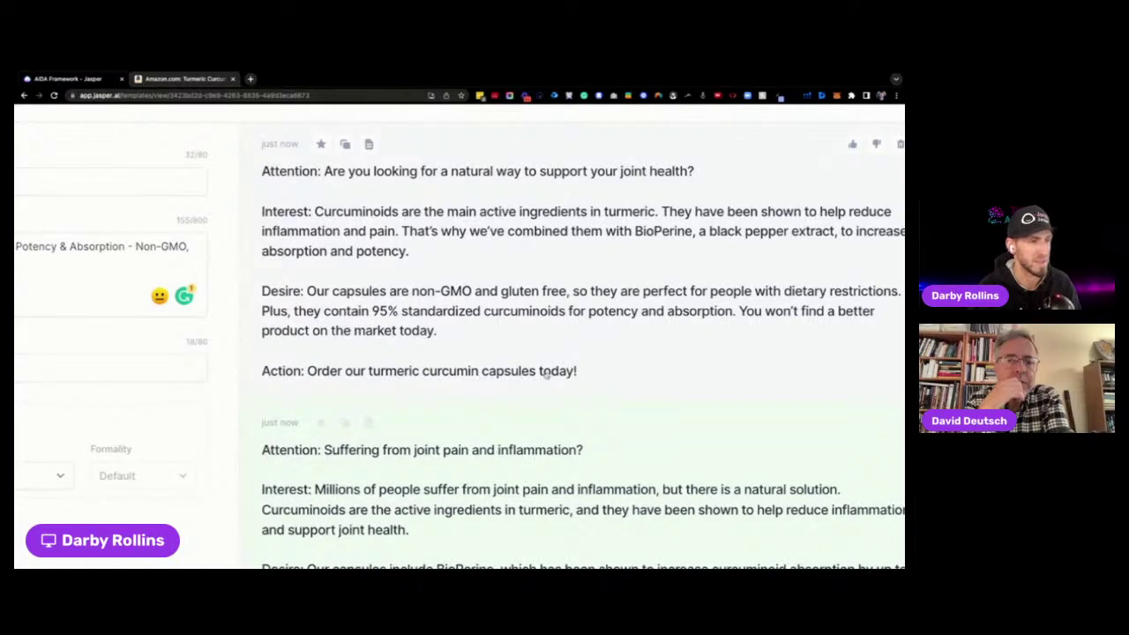
- Review the first generated output's AIDA parts against the product description entered in the form
scroll(569, 373, "up", 1)
scroll(569, 372, "up", 1)
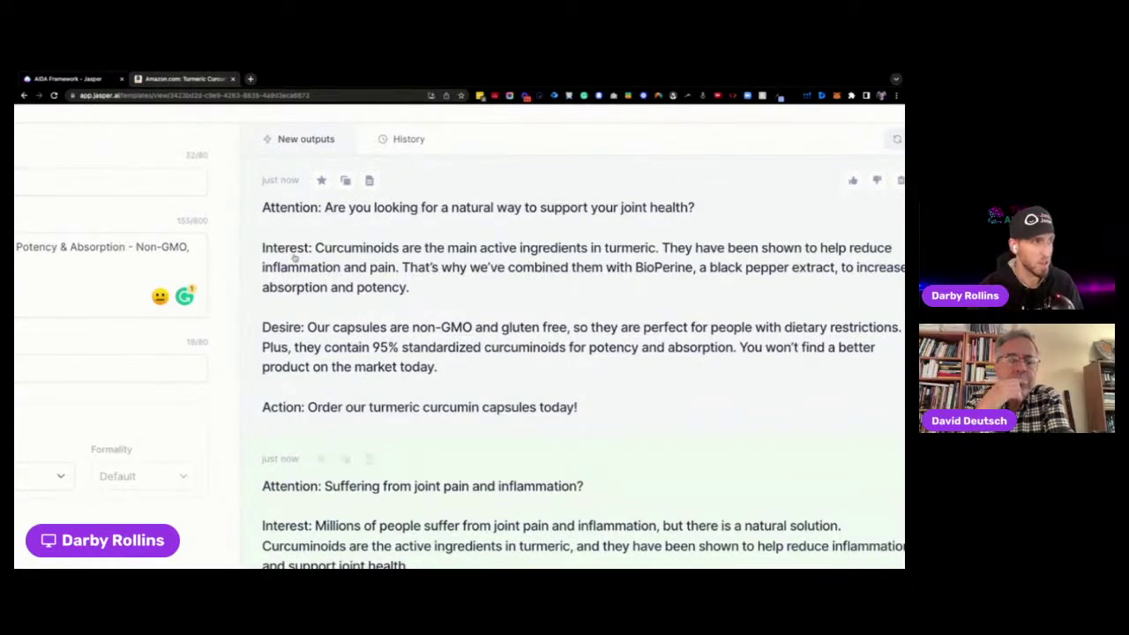
scroll(302, 370, "down", 1)
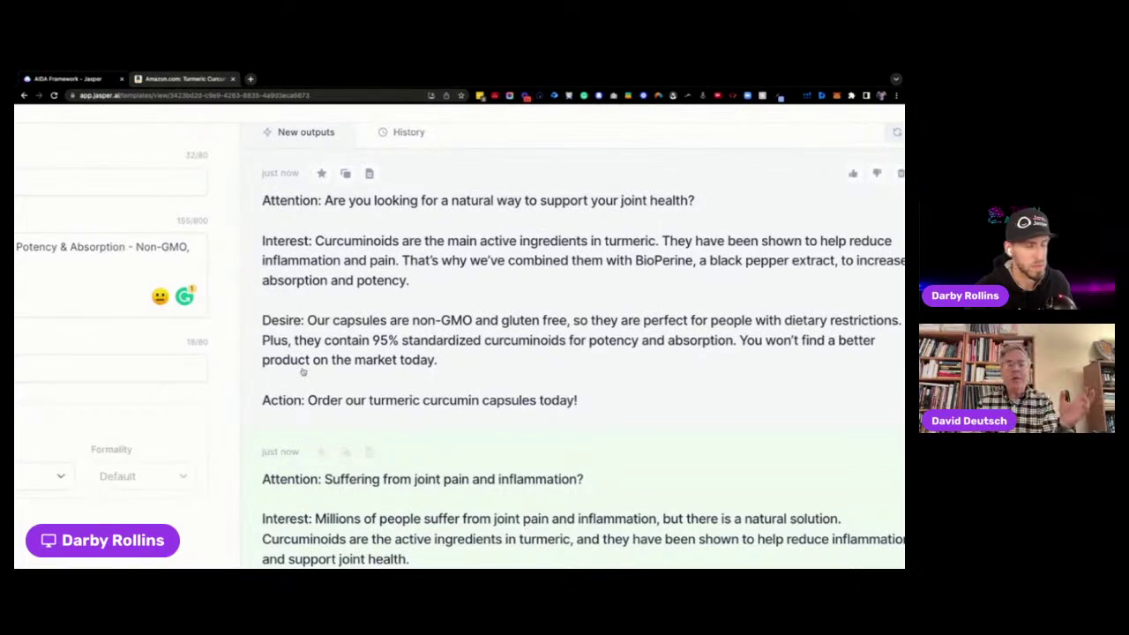
scroll(302, 372, "left", 5)
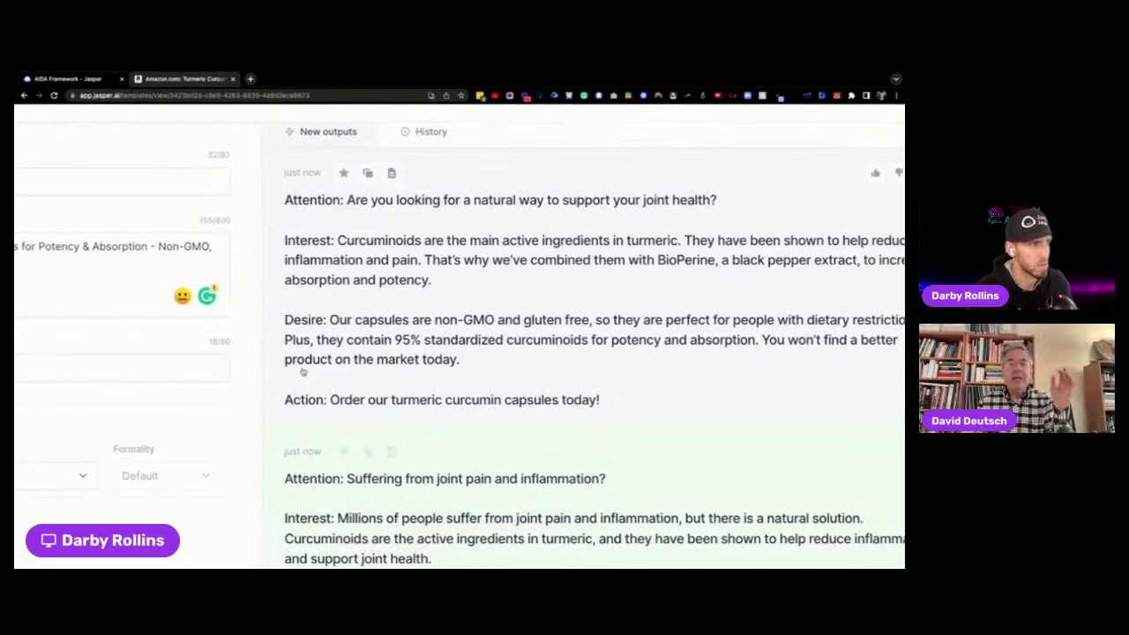
scroll(302, 371, "left", 5)
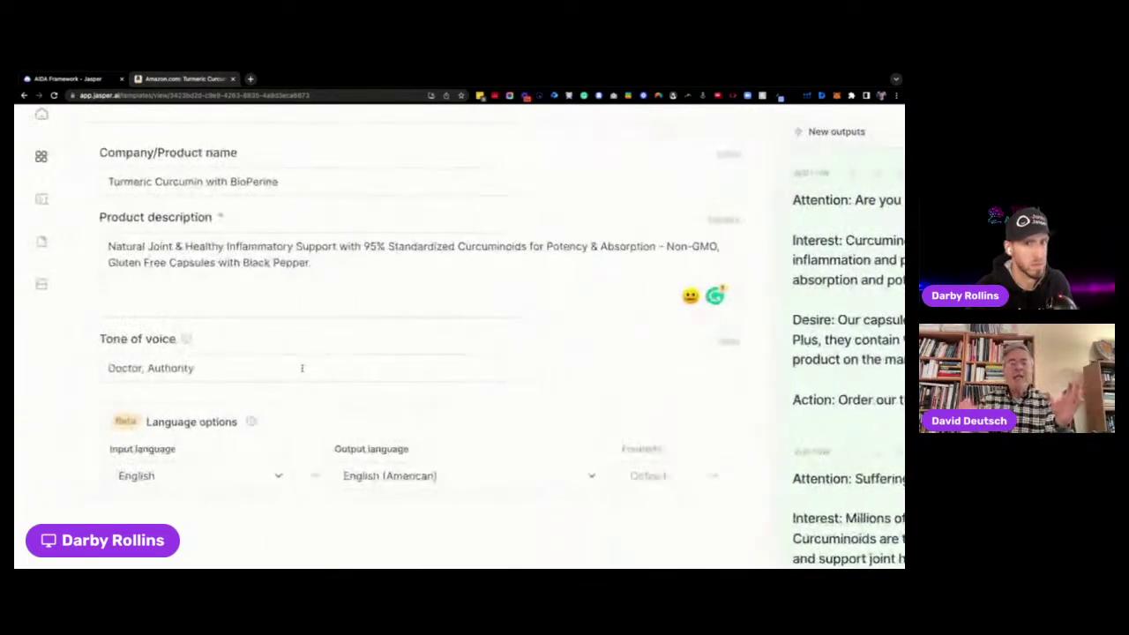
triple_click(275, 251)
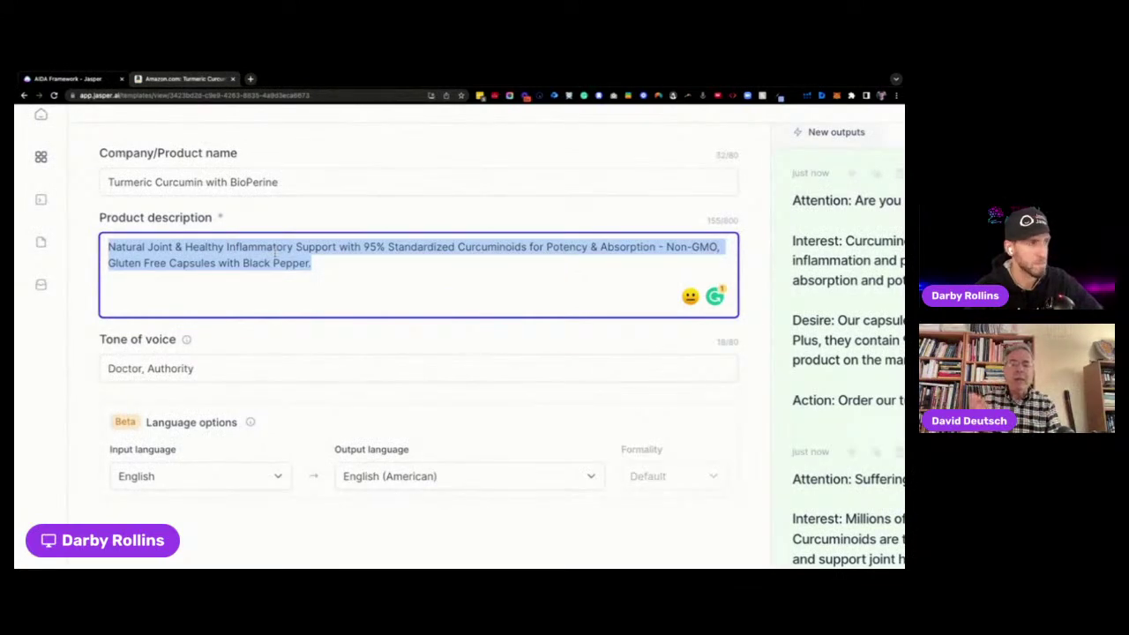
triple_click(275, 254)
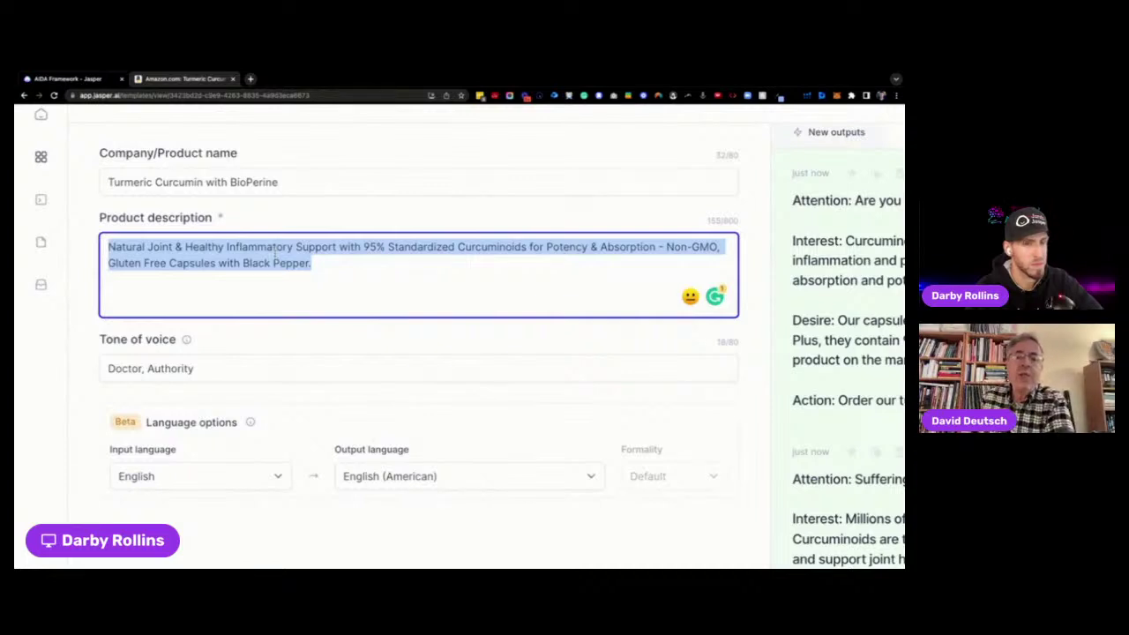
scroll(275, 252, "right", 1)
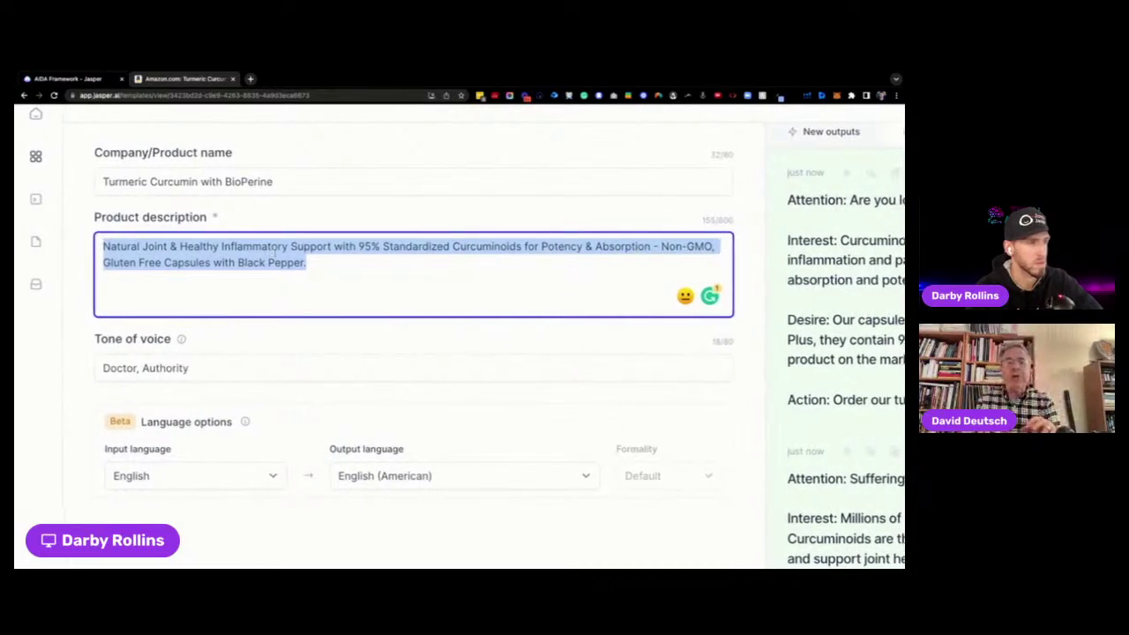
scroll(275, 253, "left", 1)
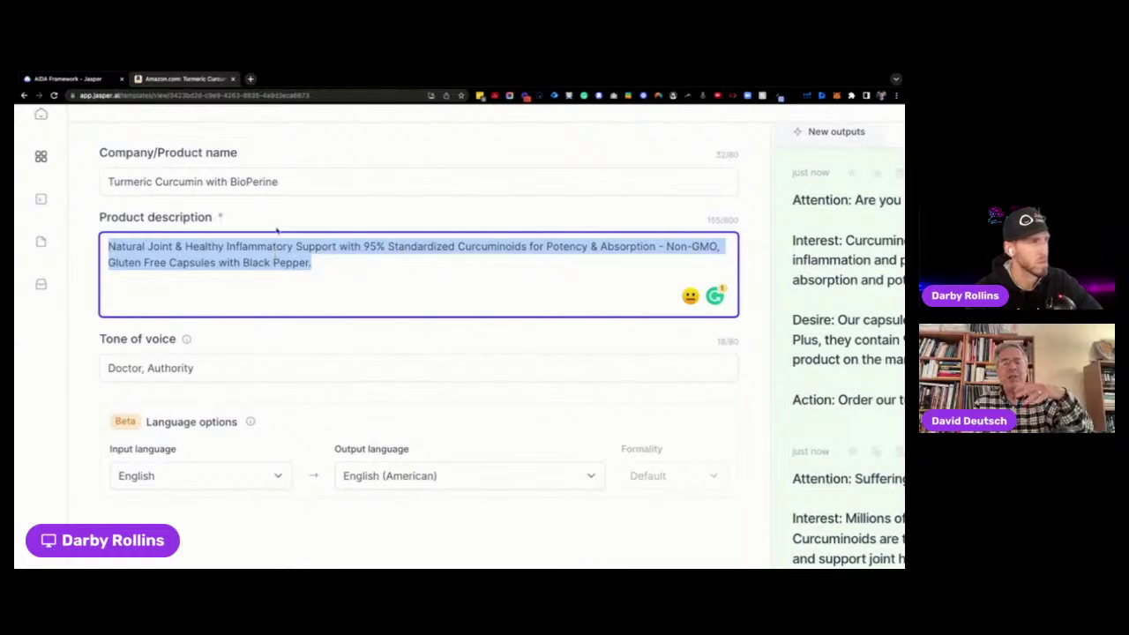
- Switch to the Amazon listing and examine its star-rating breakdown and top customer reviews
left_click(186, 79)
scroll(419, 276, "down", 10)
scroll(419, 276, "down", 15)
scroll(419, 276, "down", 10)
scroll(419, 276, "down", 3)
scroll(419, 276, "down", 2)
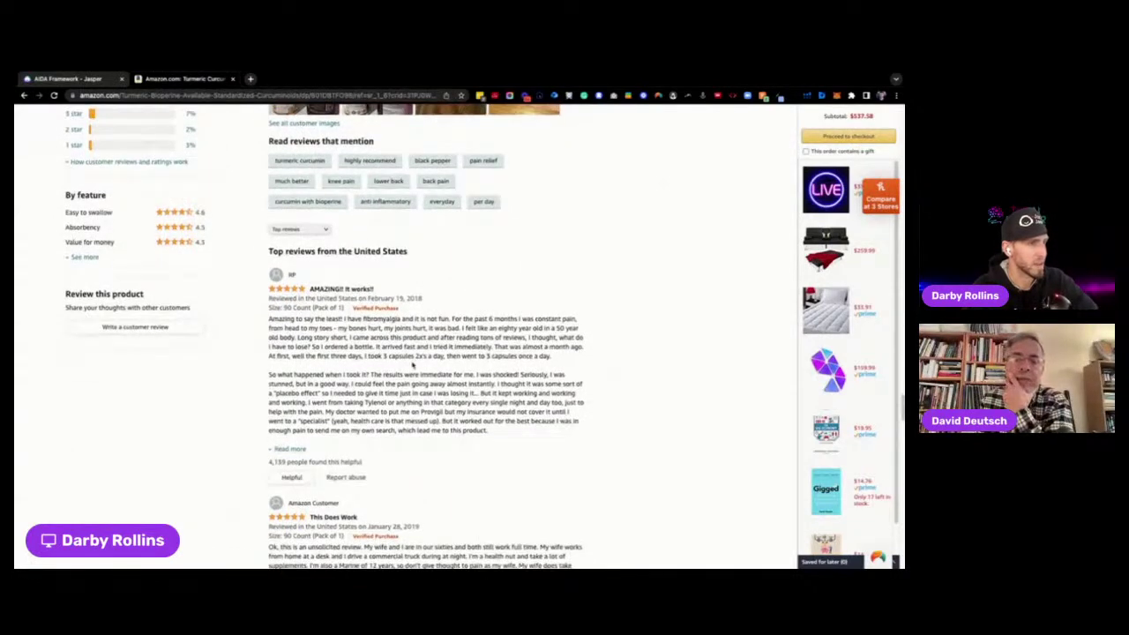
scroll(412, 362, "down", 1)
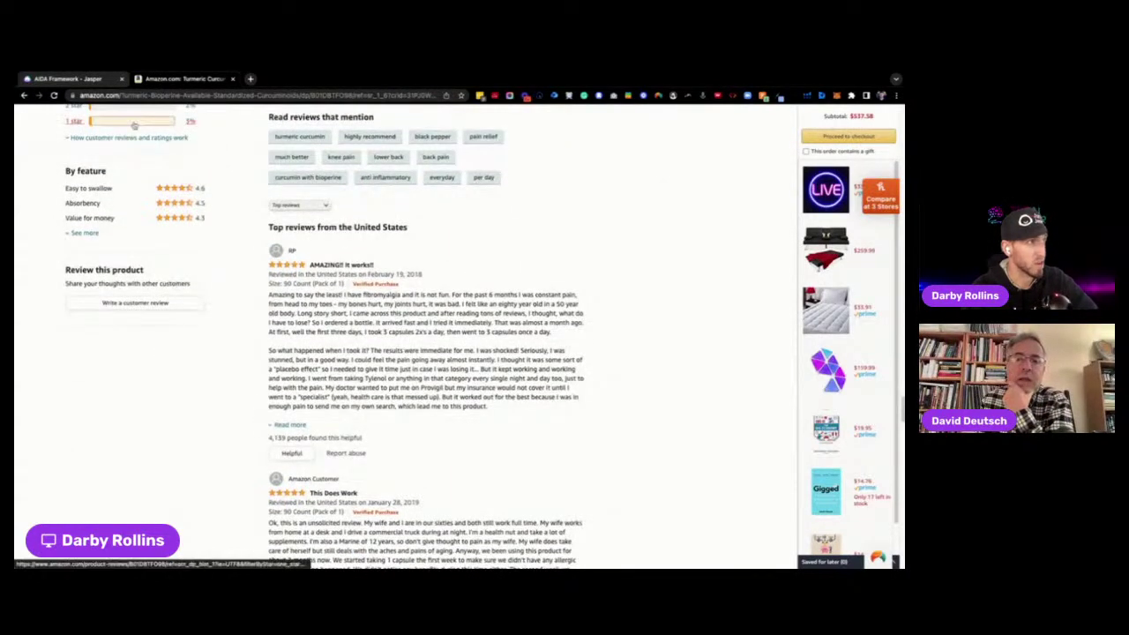
left_click(66, 79)
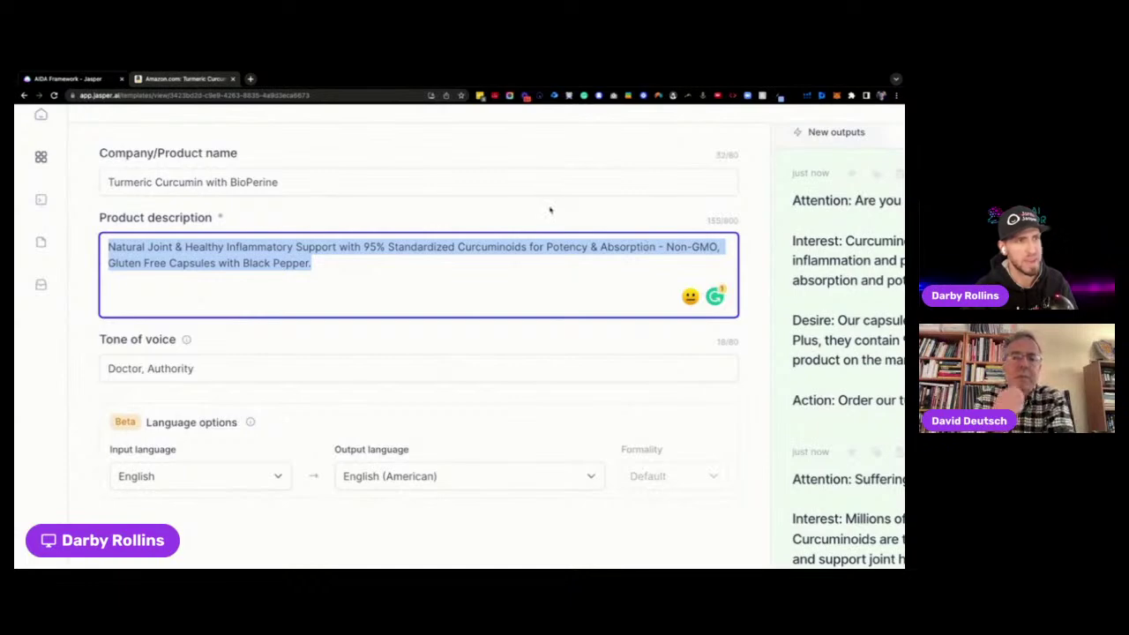
- Copy the full text of the five-star review titled "Decreased pain and swelling!" from the Amazon listing
left_click(188, 80)
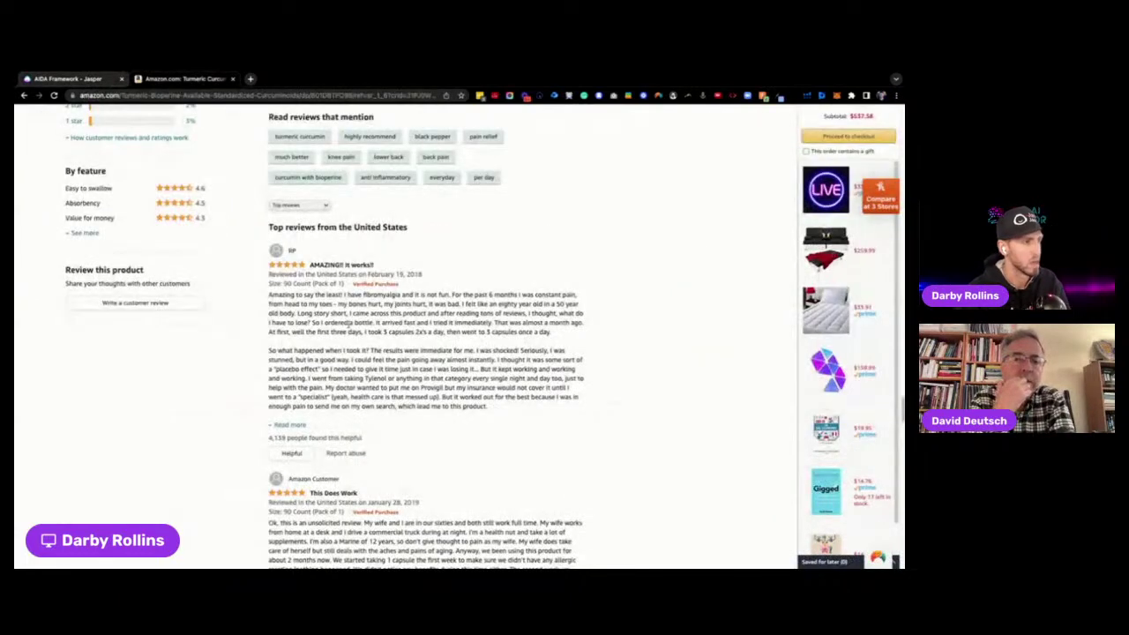
scroll(348, 325, "down", 10)
scroll(349, 324, "down", 7)
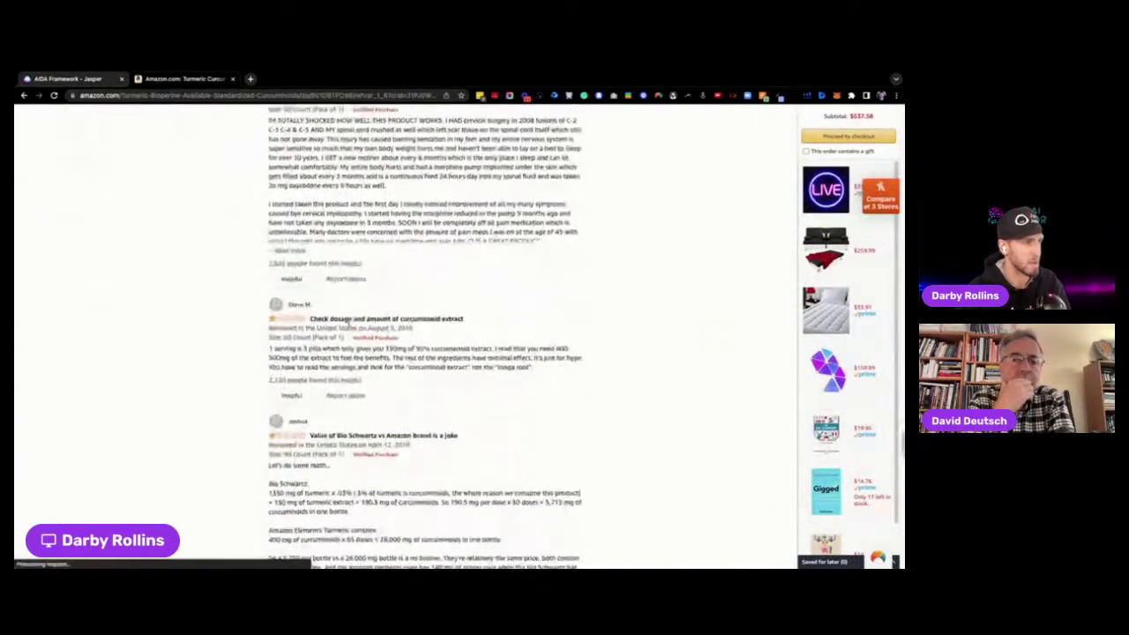
scroll(369, 414, "down", 5)
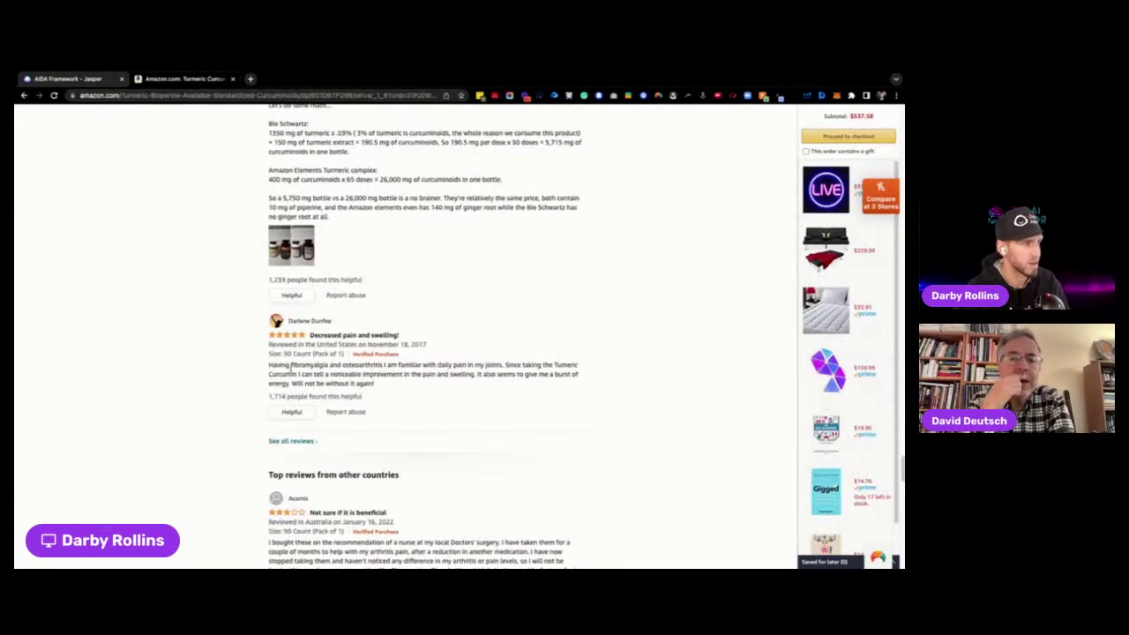
triple_click(292, 372)
triple_click(413, 374)
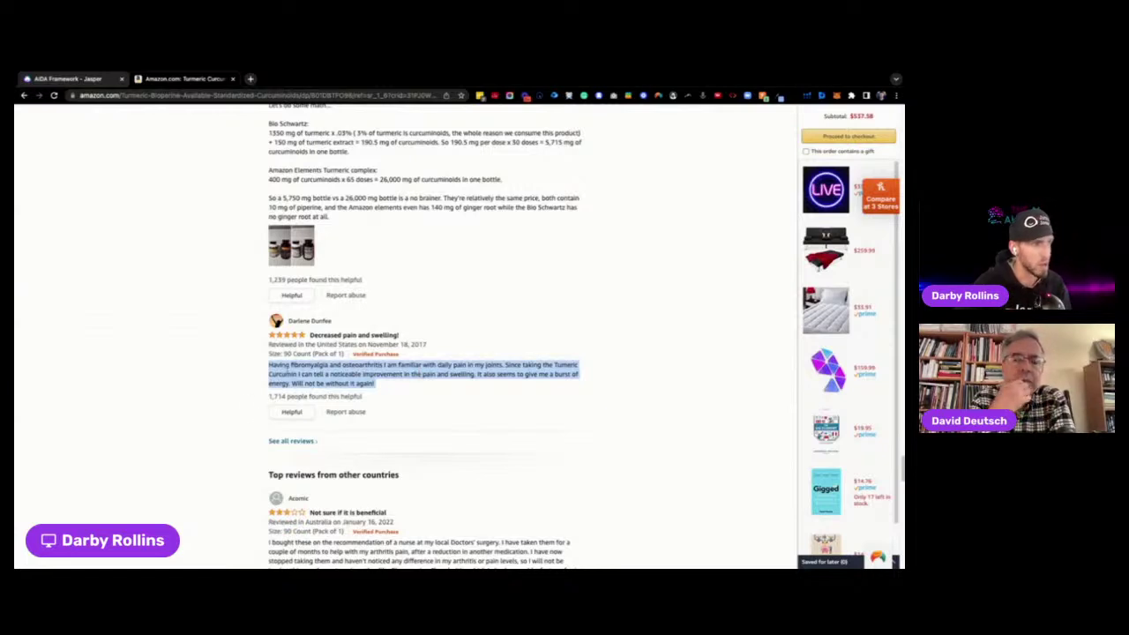
scroll(369, 373, "down", 1)
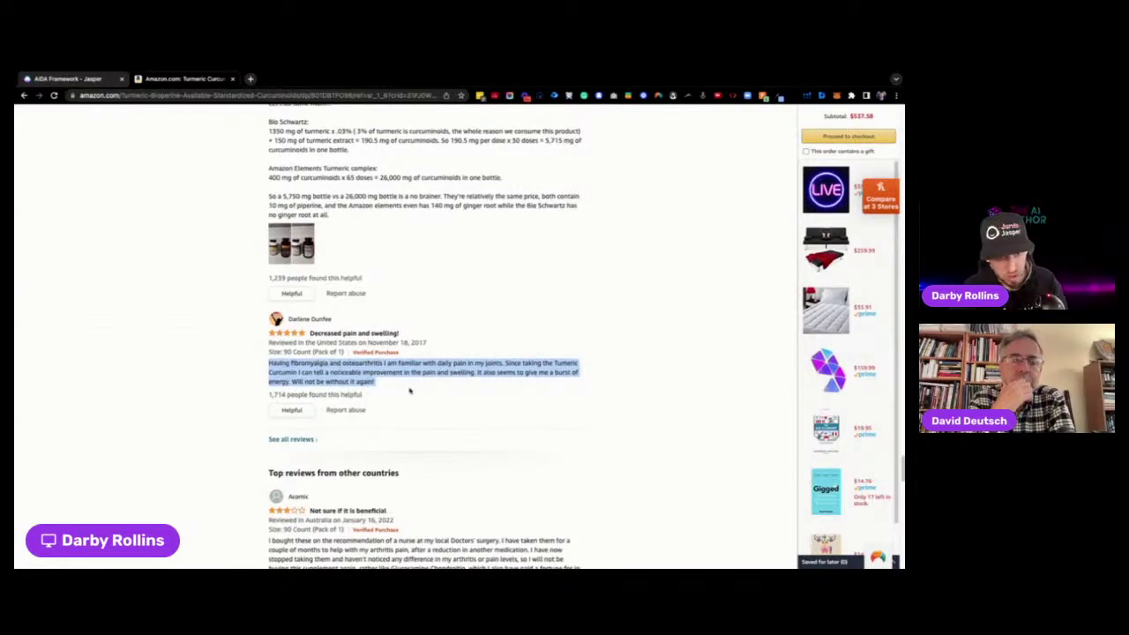
- In Jasper, add a separate paragraph to the product description reading "Target:" followed by the copied fibromyalgia and osteoarthritis review
left_click(105, 75)
left_click(339, 270)
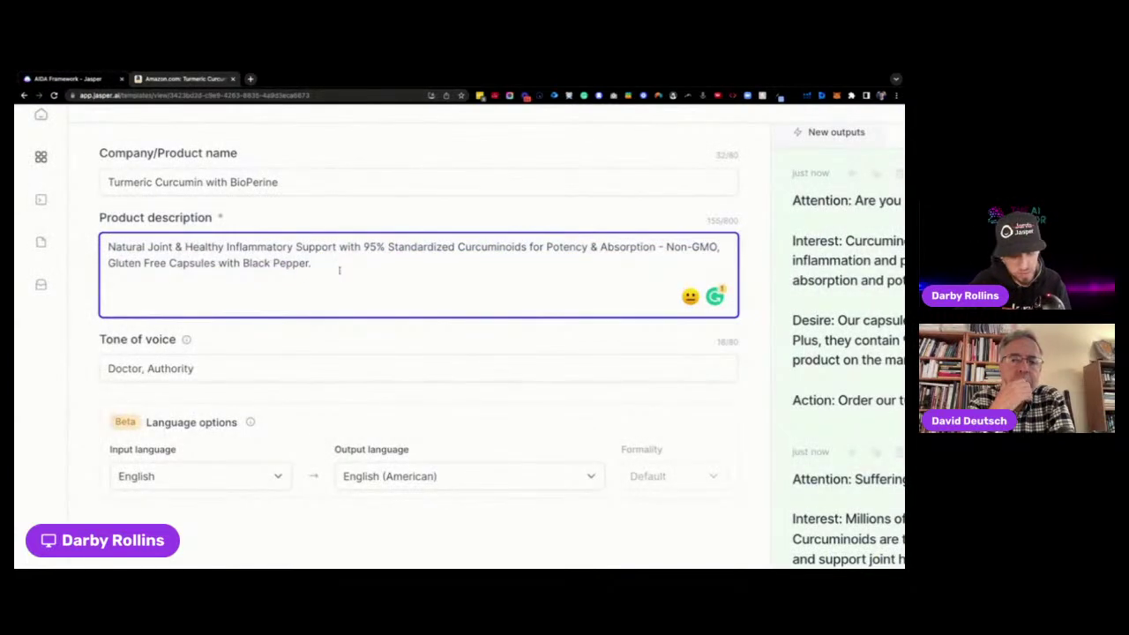
key("Return")
key("Return")
type("Target")
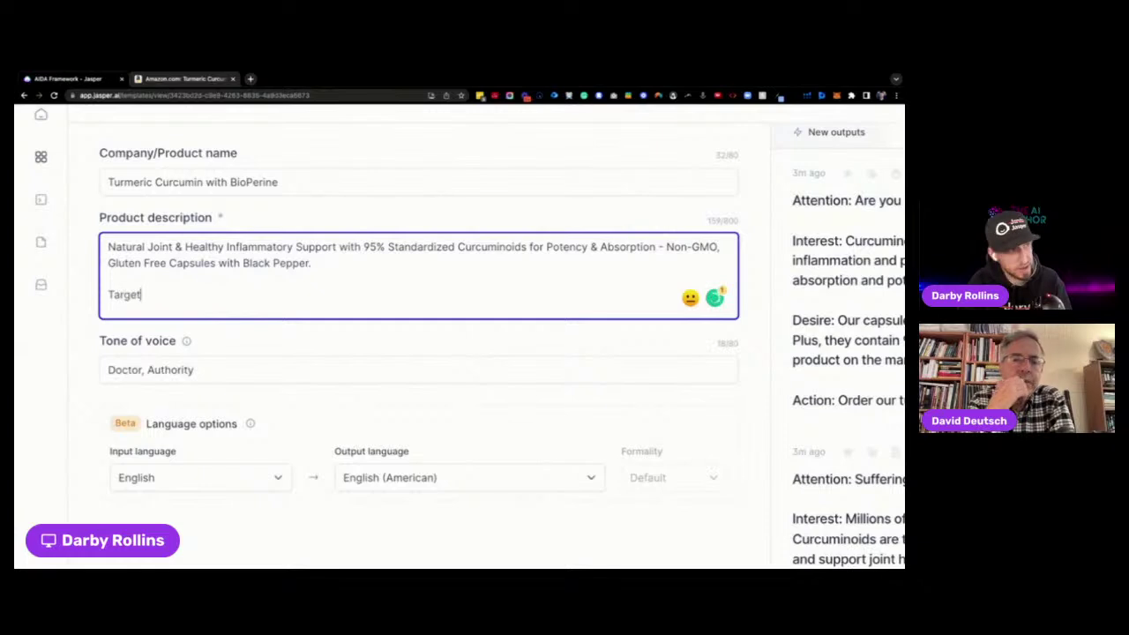
type(":")
type("Having fibromyalgia and osteoarthritis I am familiar with daily pain in my joints. Since taking the Tumeric Curcumin I can tell a noticeable improvement in the pain and swelling. It also seems to give me a burst of energy. Will not be without it again!")
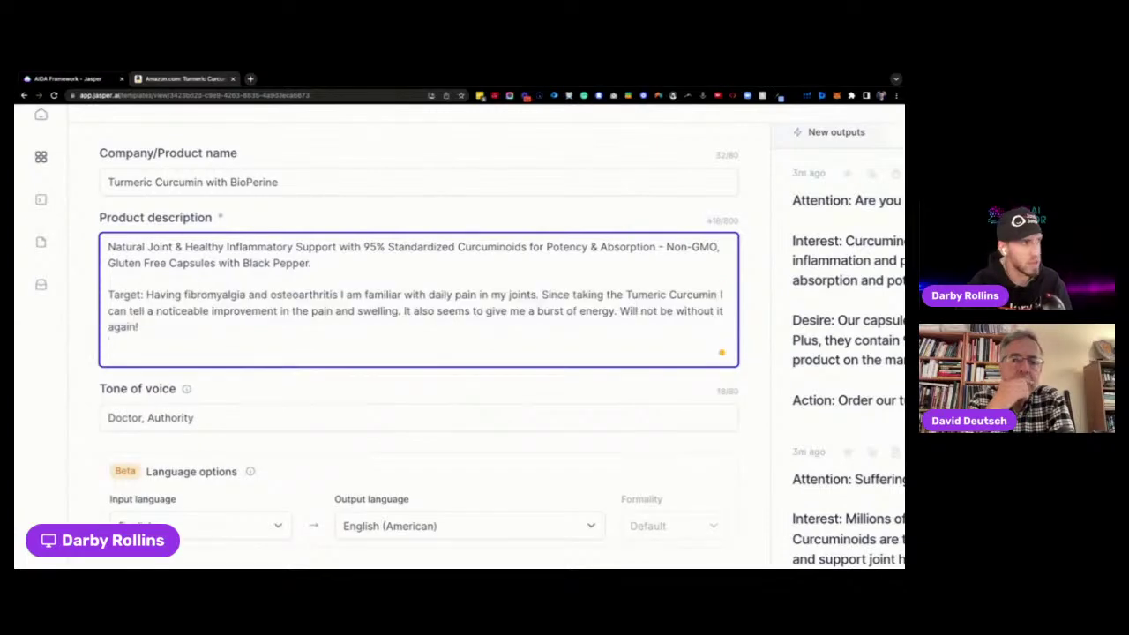
left_click_drag(139, 327, 146, 295)
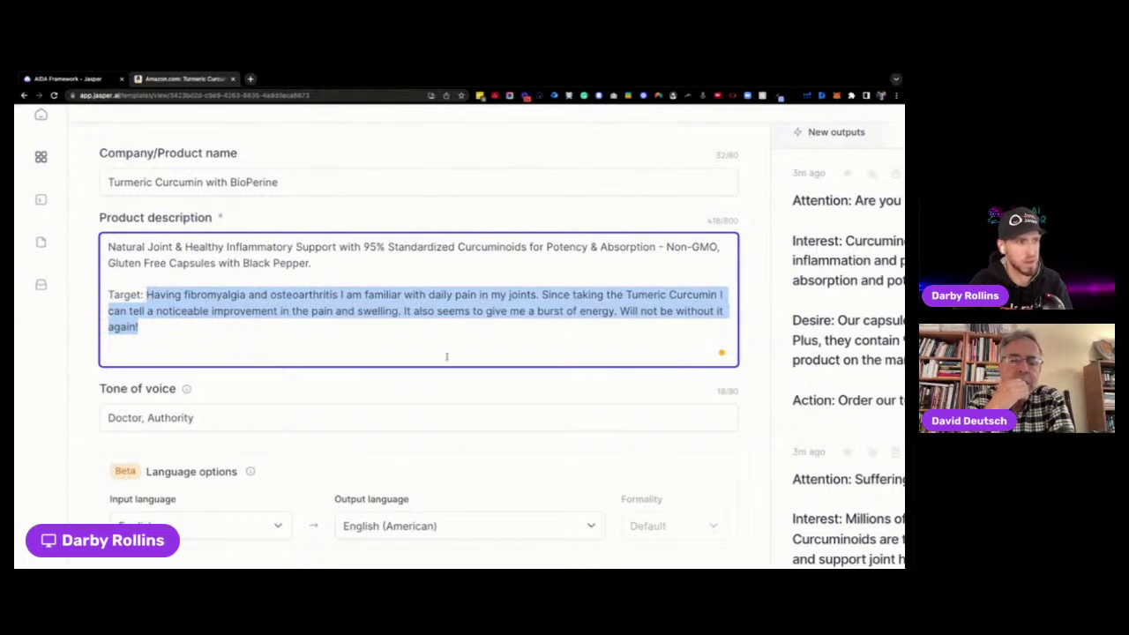
- Generate three new AIDA outputs from the description extended with the target customer review
scroll(445, 355, "down", 5)
key("super+Return")
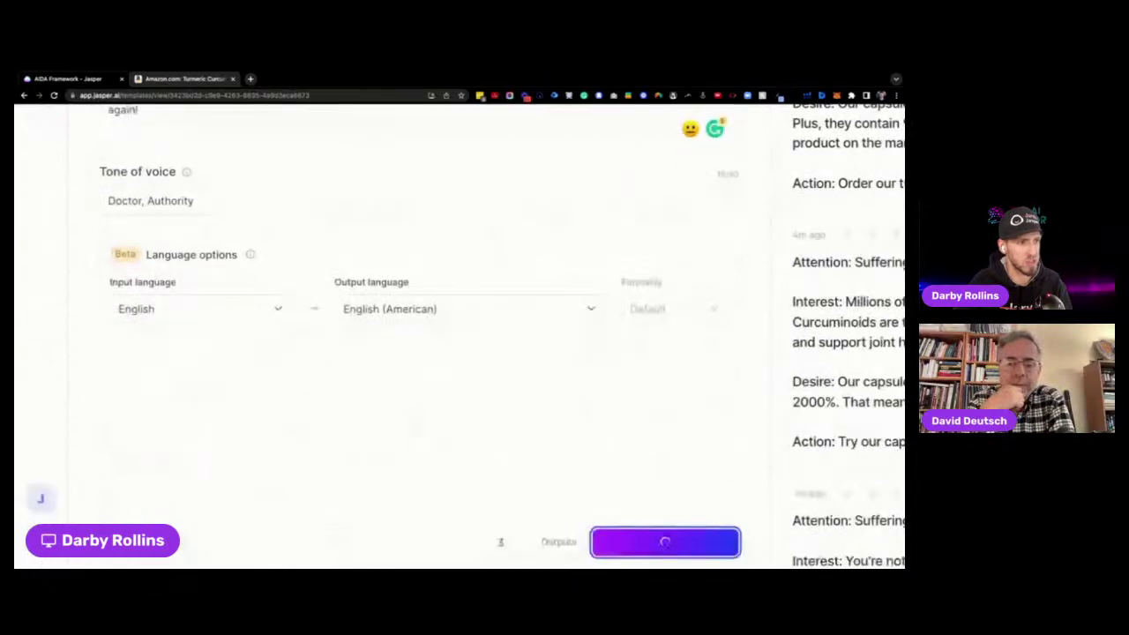
scroll(645, 368, "up", 4)
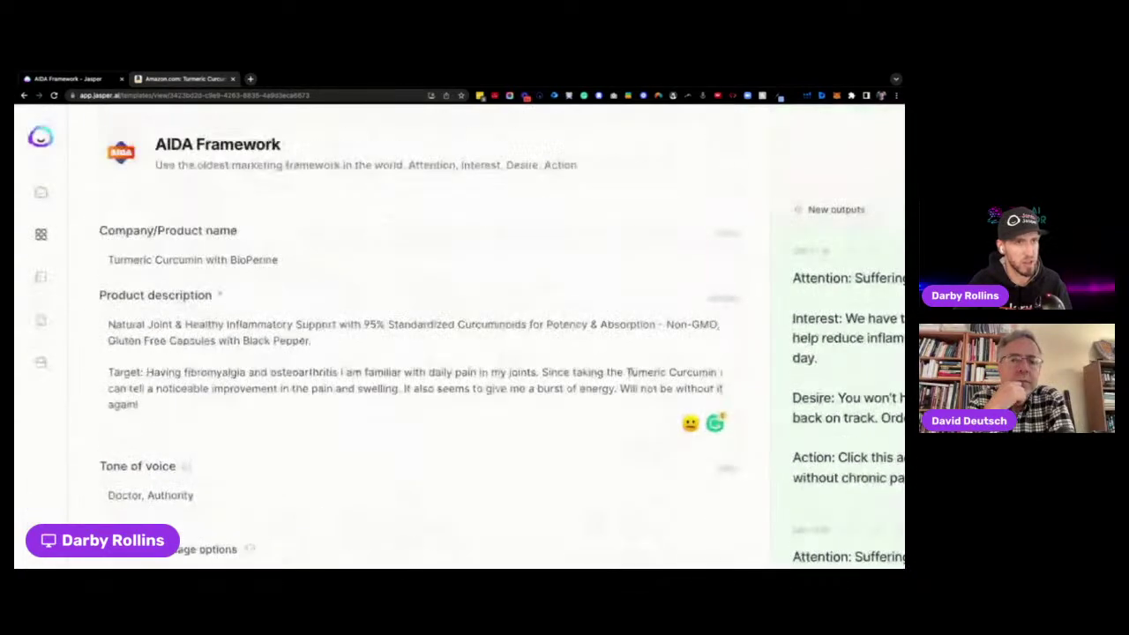
- Read through the new AIDA outputs and compare them with the product name, description and target entries
scroll(627, 371, "right", 5)
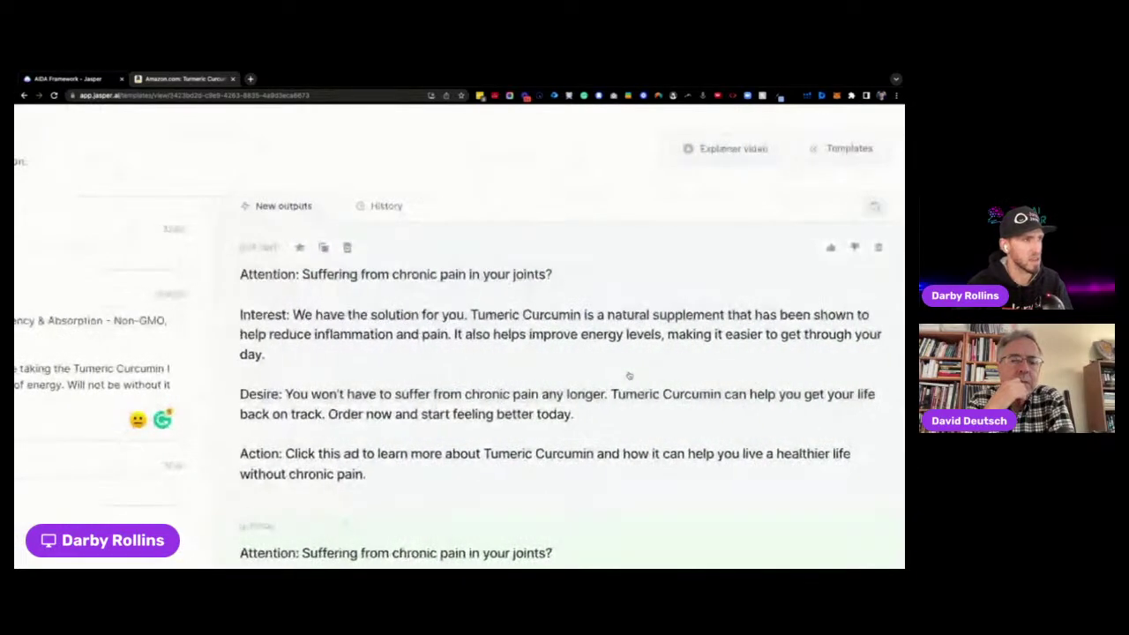
scroll(629, 375, "down", 3)
scroll(629, 375, "down", 2)
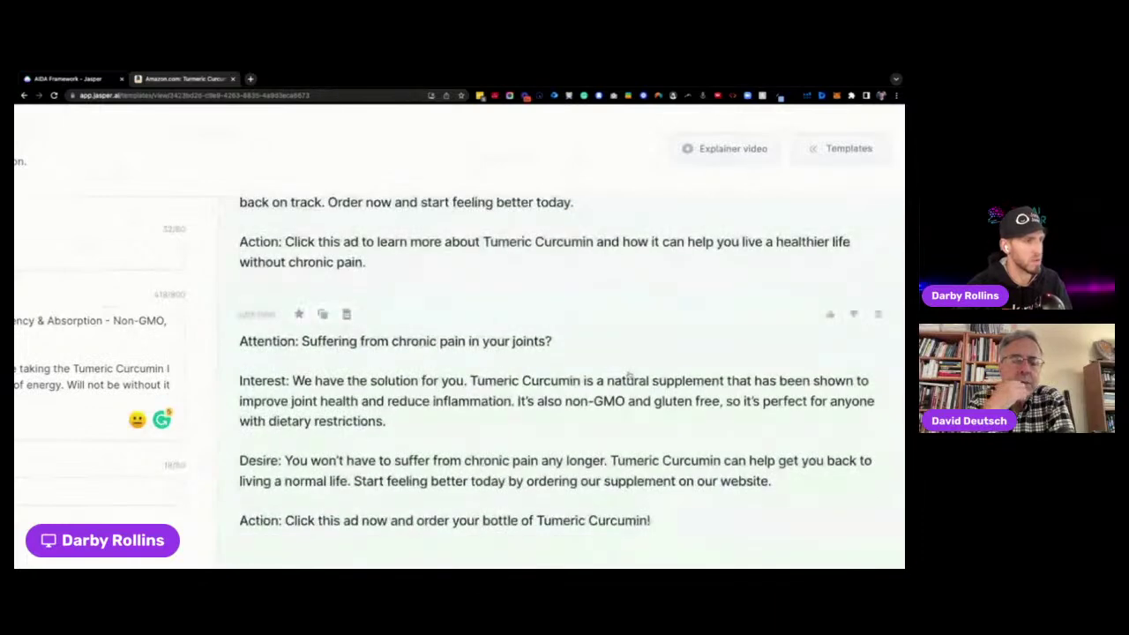
scroll(629, 376, "up", 3)
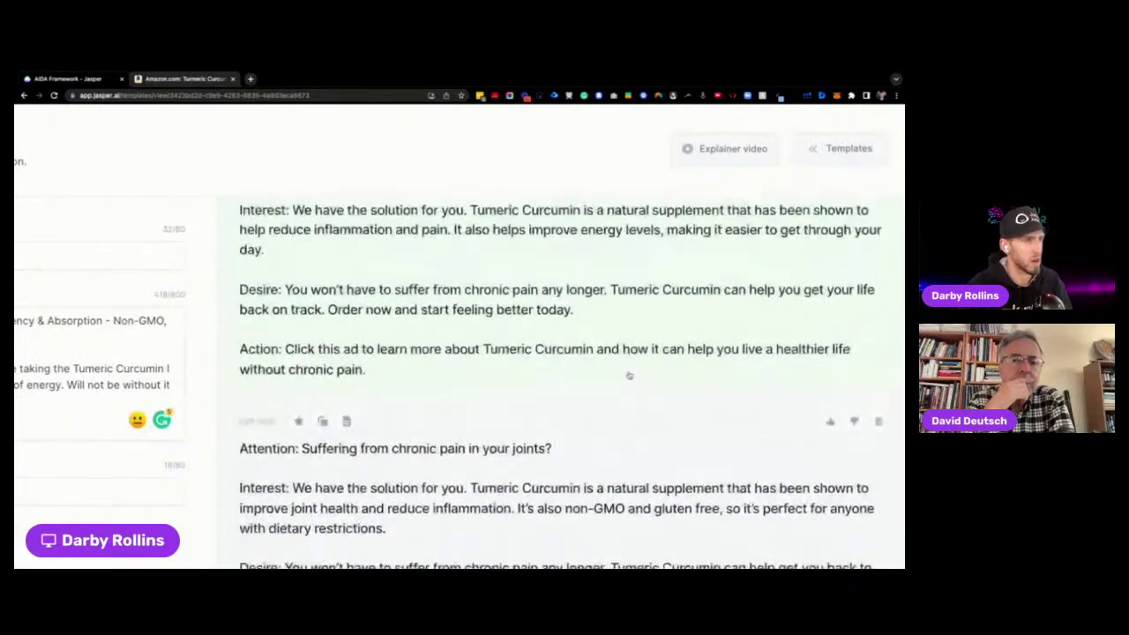
scroll(490, 343, "up", 1)
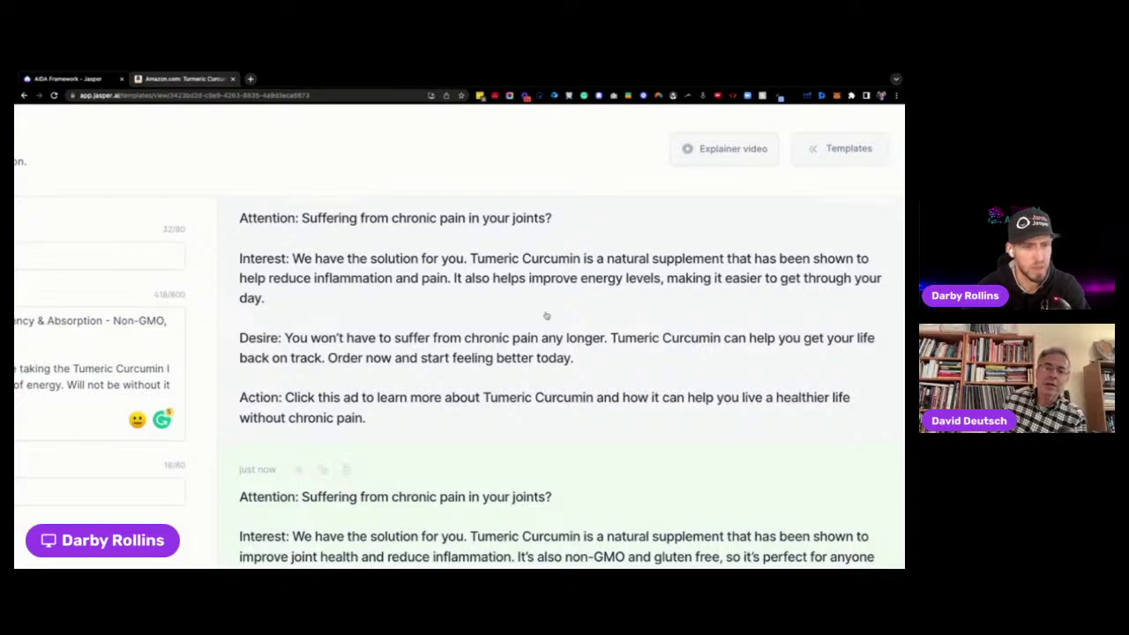
scroll(546, 315, "left", 10)
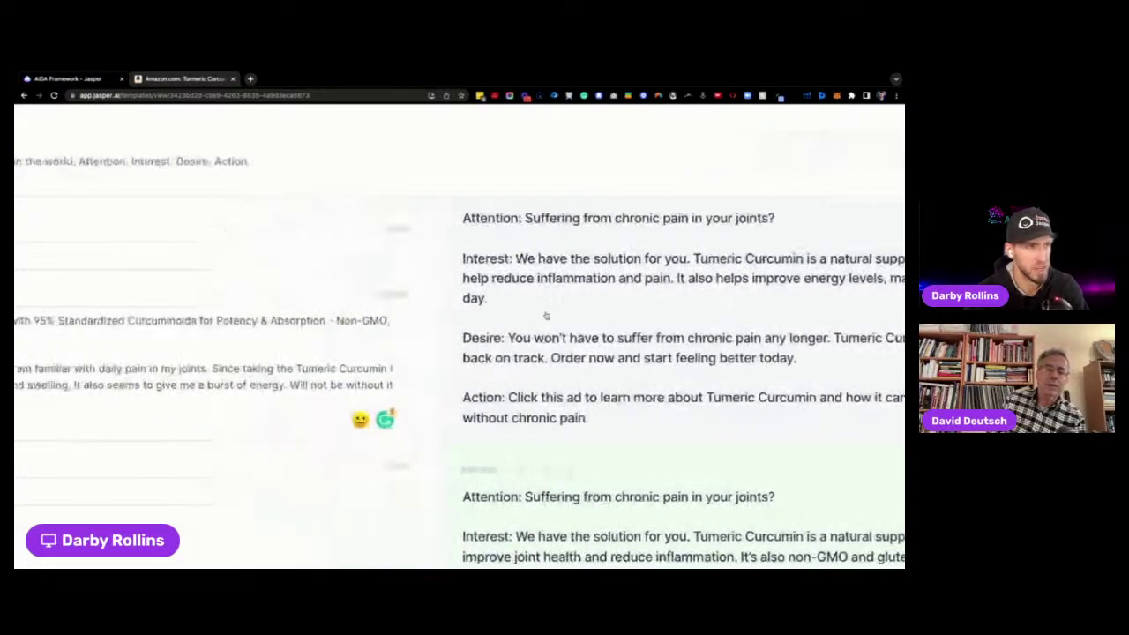
scroll(546, 315, "left", 1)
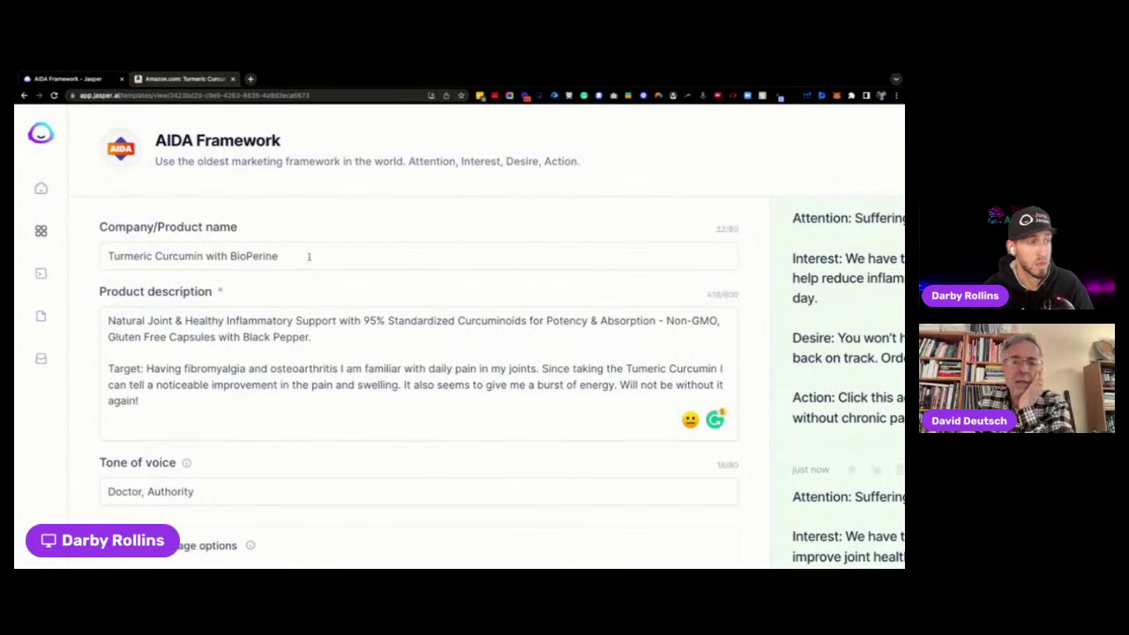
triple_click(298, 255)
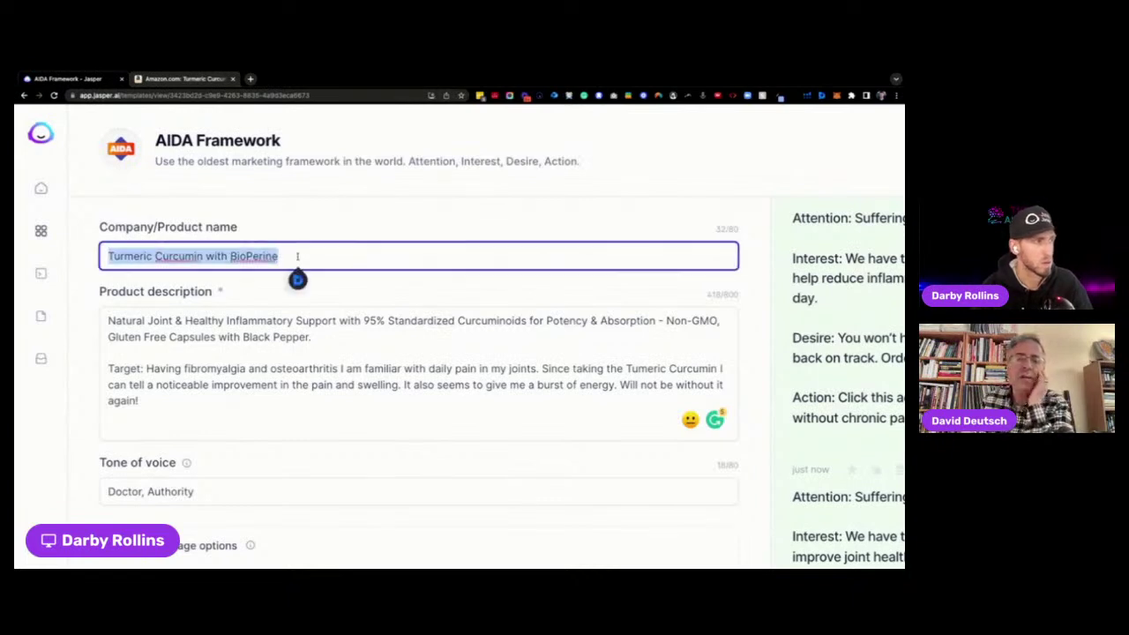
left_click(274, 291)
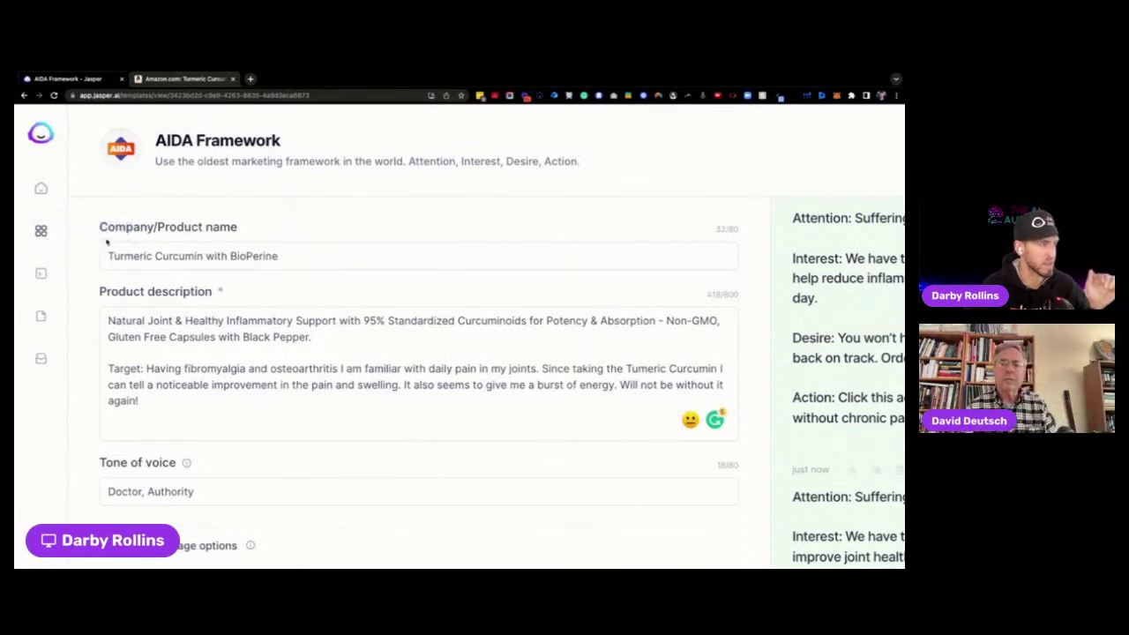
- Open the Mini-VSL (Video Sales Letter) template from the template library and look over its input fields
left_click(40, 233)
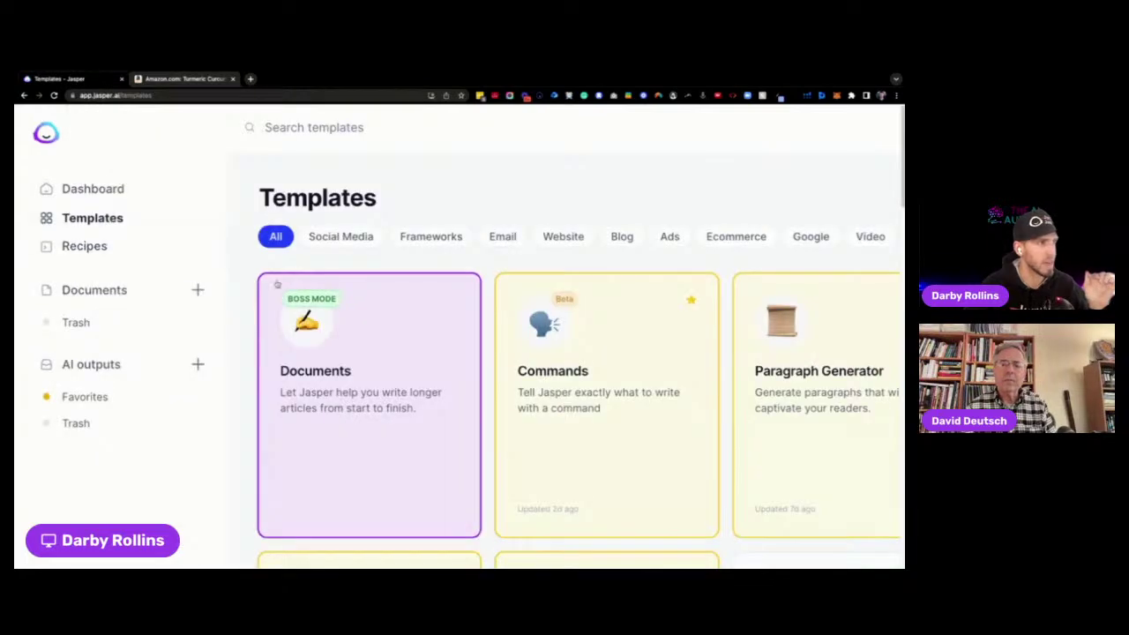
scroll(512, 344, "down", 5)
left_click(521, 345)
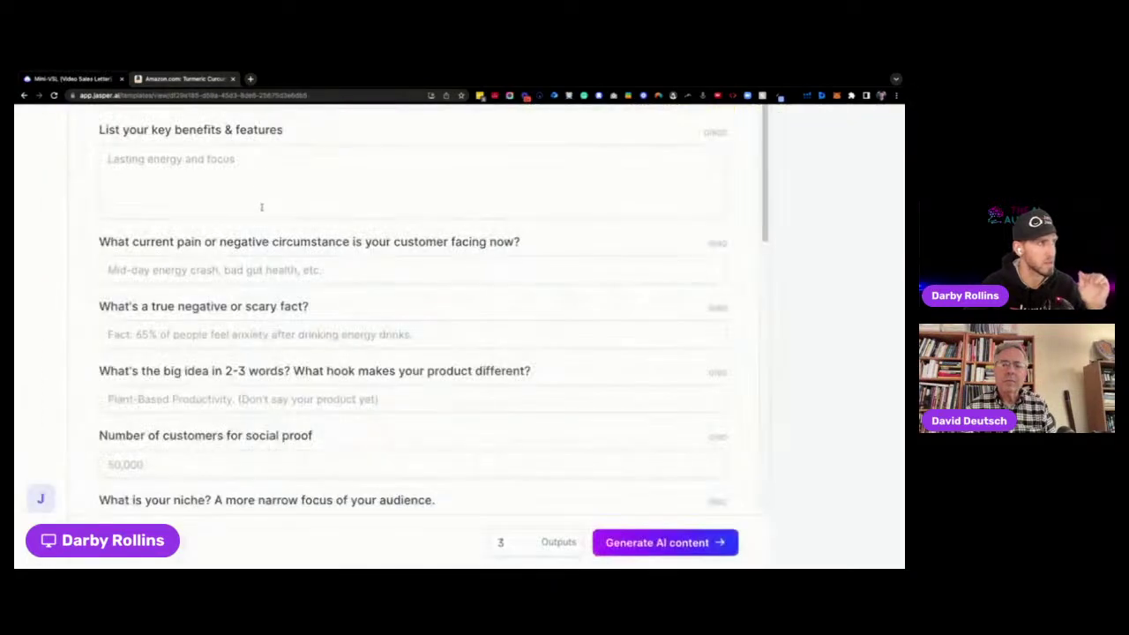
scroll(275, 217, "up", 6)
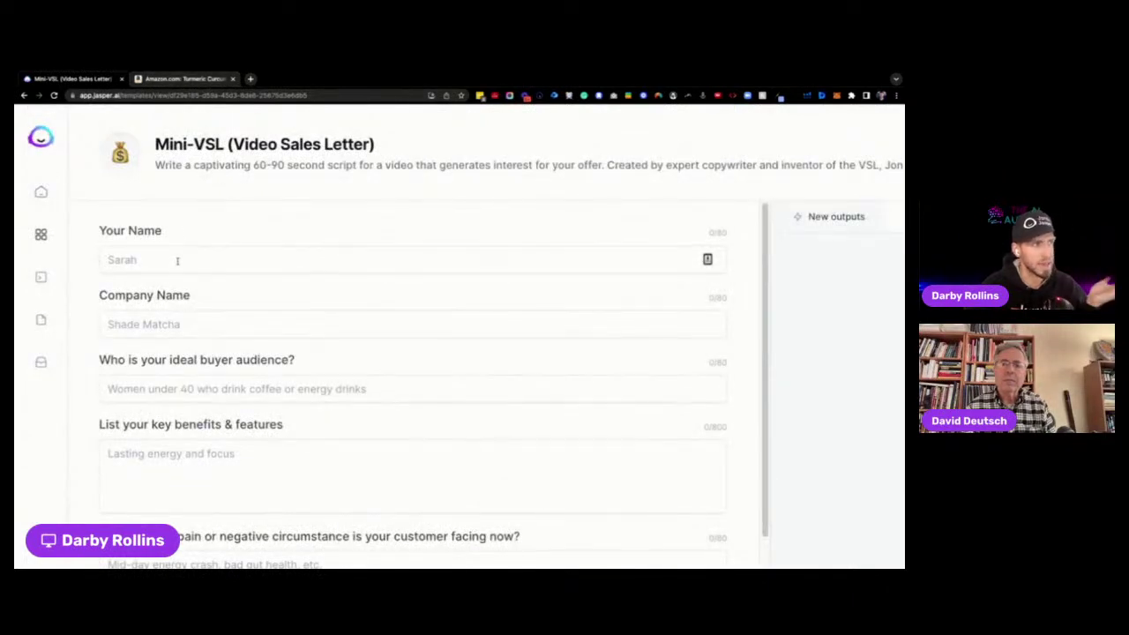
- Check the customer ratings and review keywords on the Amazon listing and return to the Mini-VSL form in Jasper
left_click(181, 79)
scroll(403, 309, "up", 15)
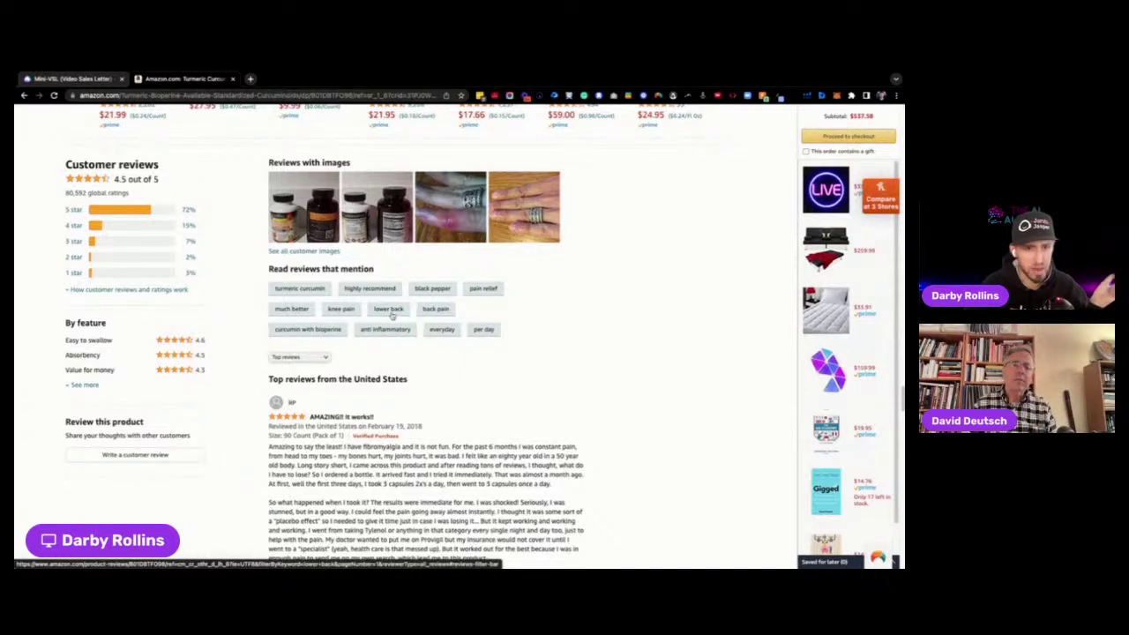
left_click(99, 81)
scroll(360, 279, "down", 1)
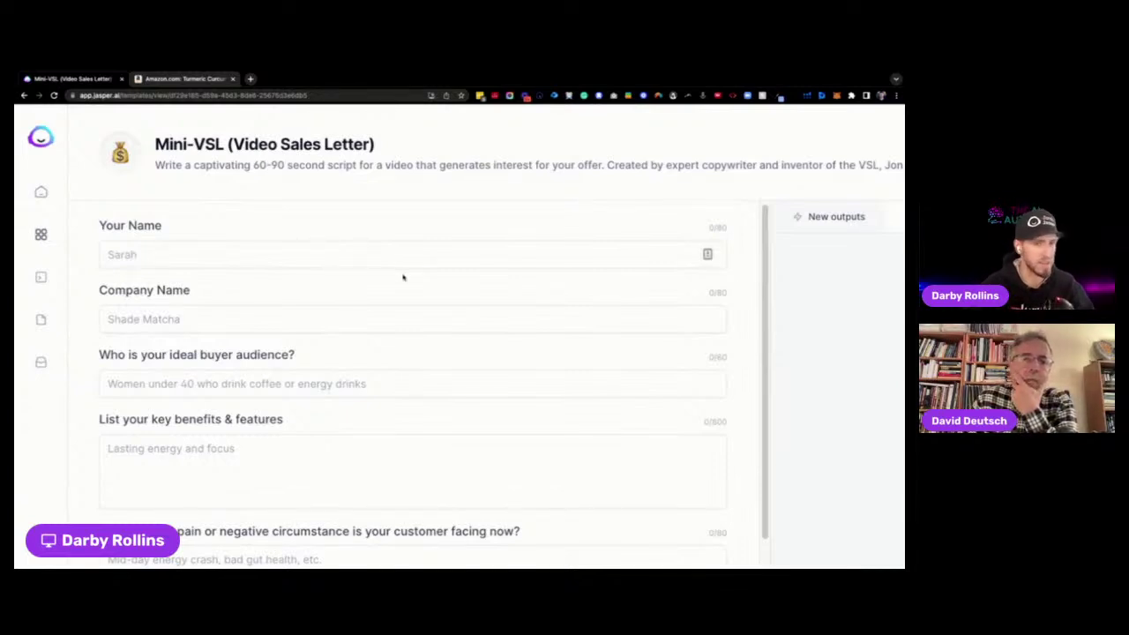
- Enter the presenter's first name as Your Name in the Mini-VSL form
left_click_drag(156, 146, 393, 157)
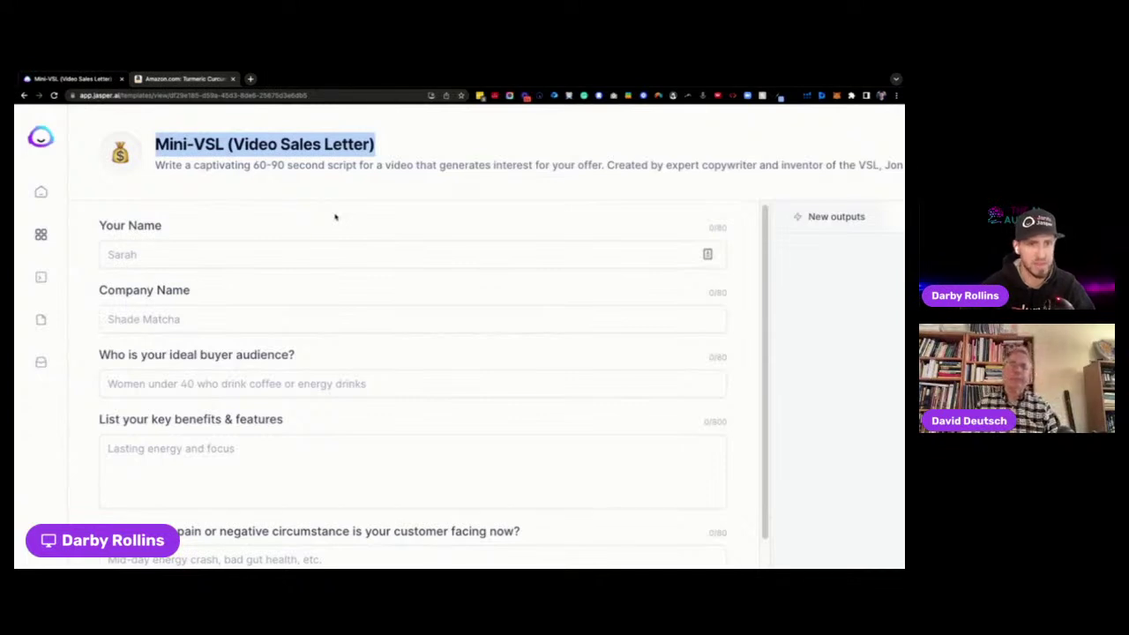
left_click(276, 252)
left_click(277, 228)
scroll(212, 222, "down", 1)
scroll(214, 251, "up", 1)
left_click(213, 253)
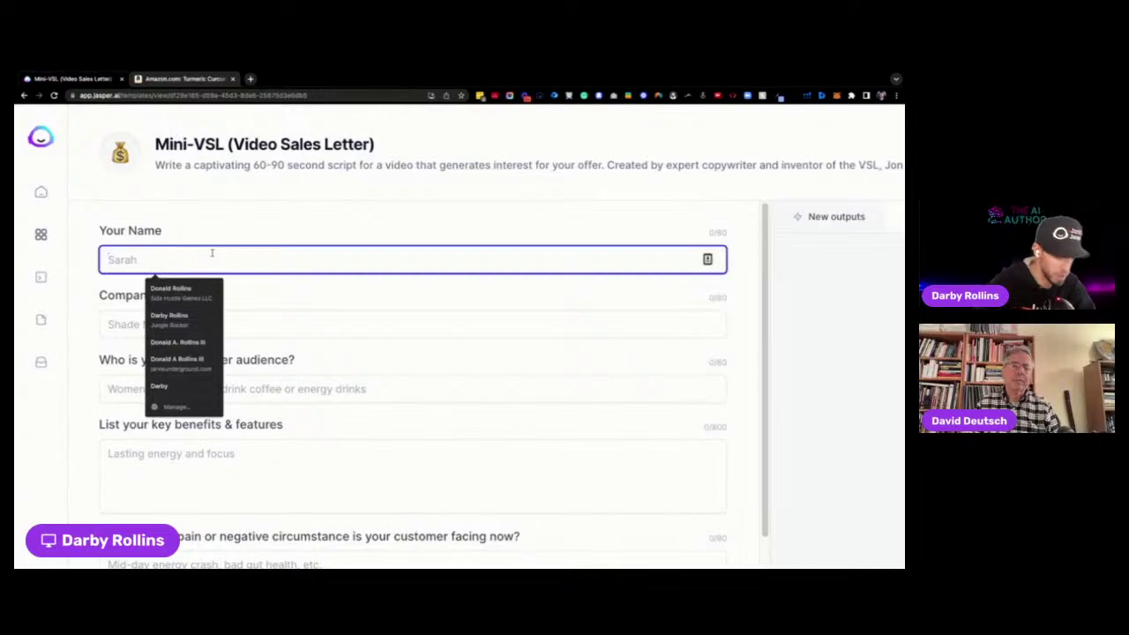
type("Dave")
key("Tab")
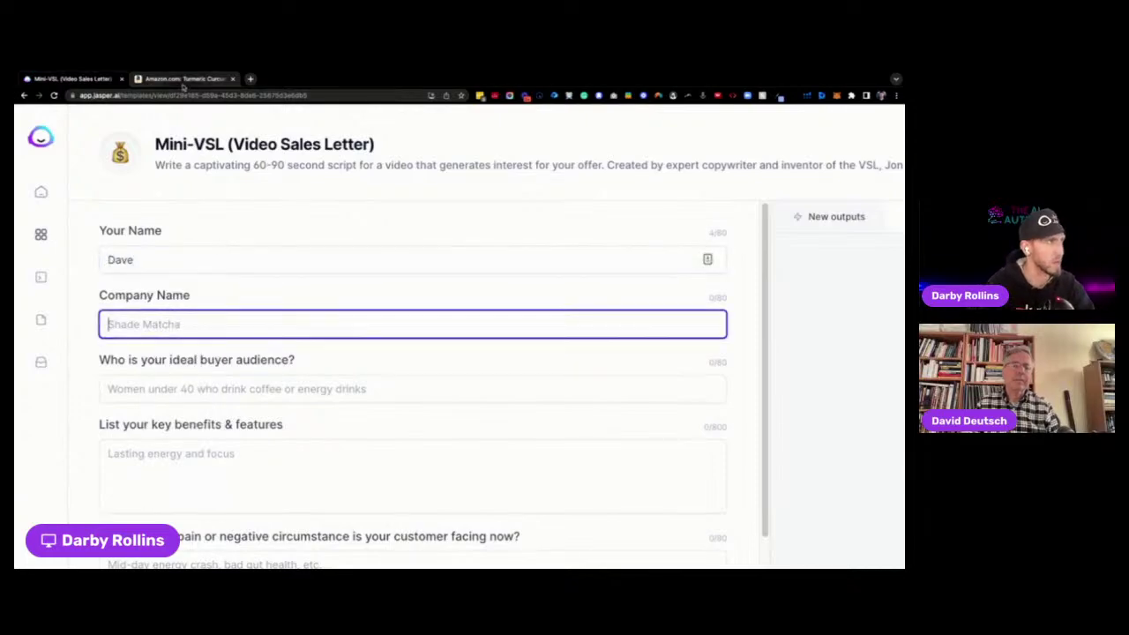
left_click(186, 78)
scroll(393, 228, "up", 5)
scroll(393, 228, "up", 15)
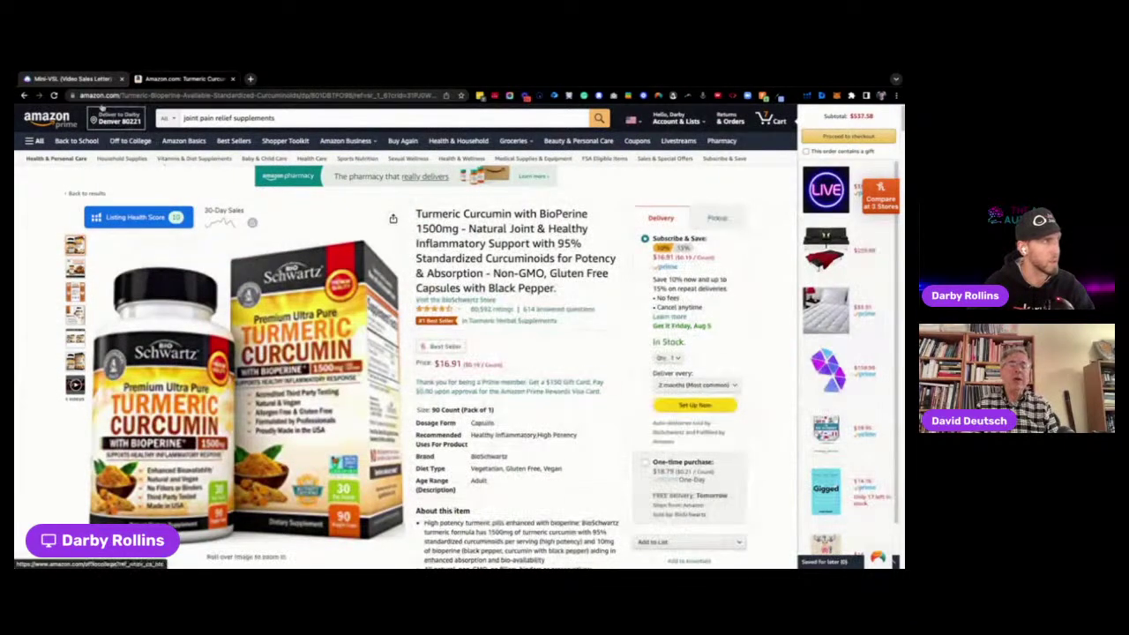
left_click(70, 79)
type("BioS")
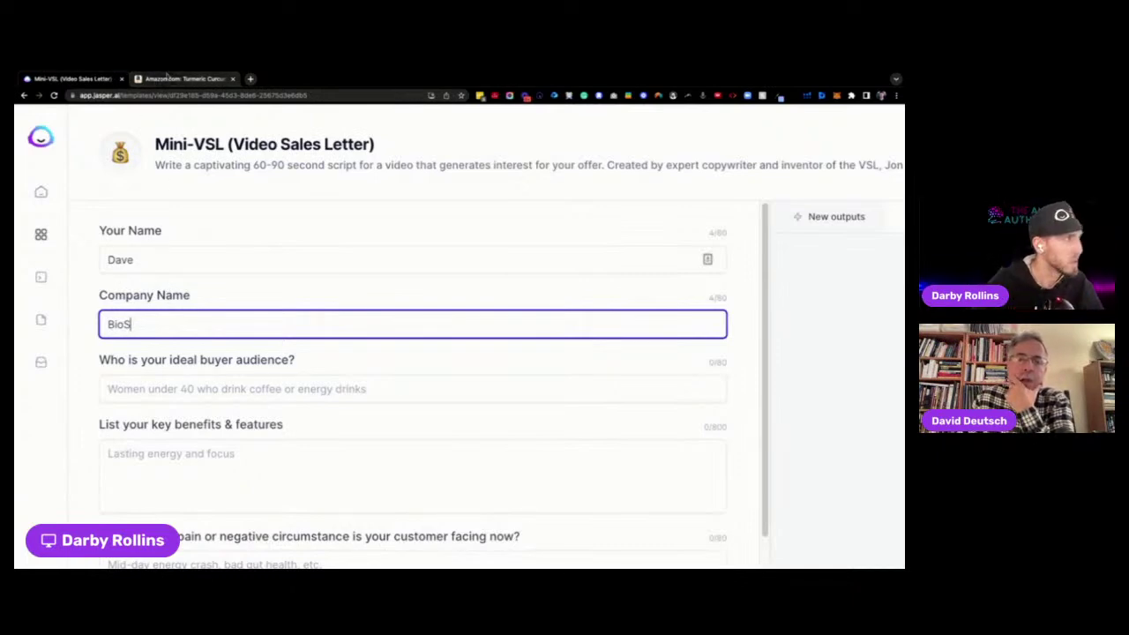
left_click(166, 77)
left_click(81, 78)
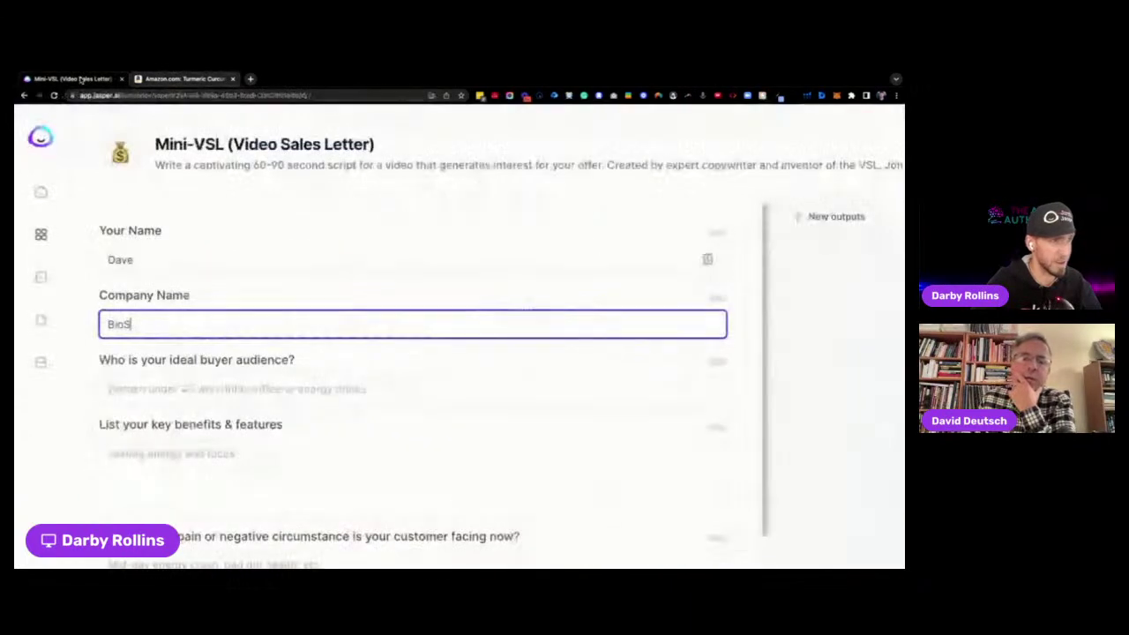
type("chw")
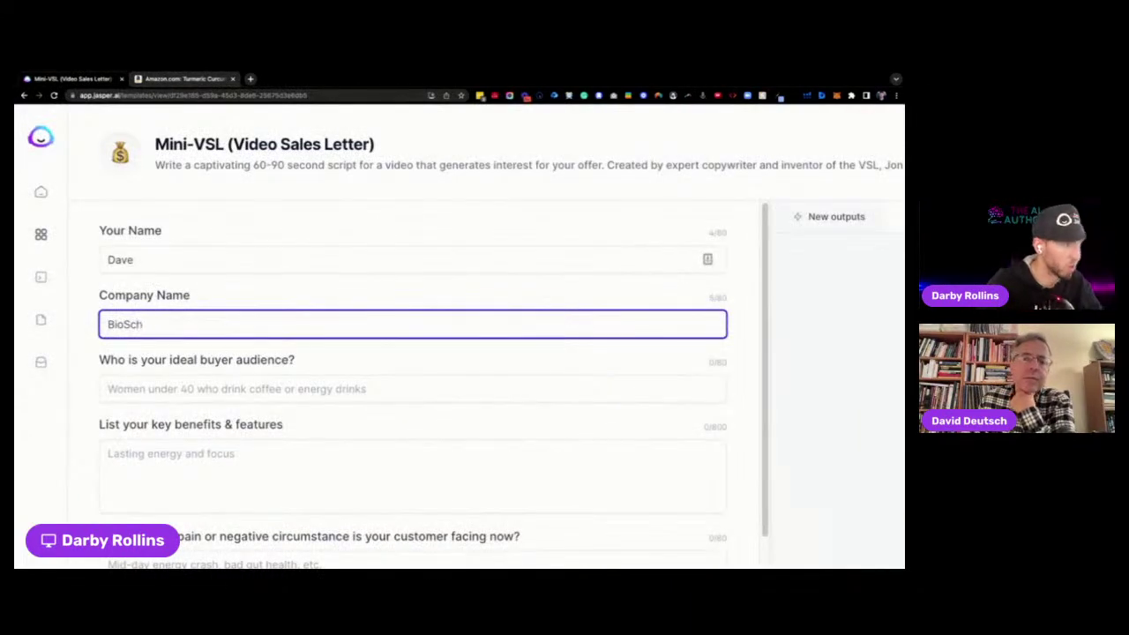
left_click(187, 78)
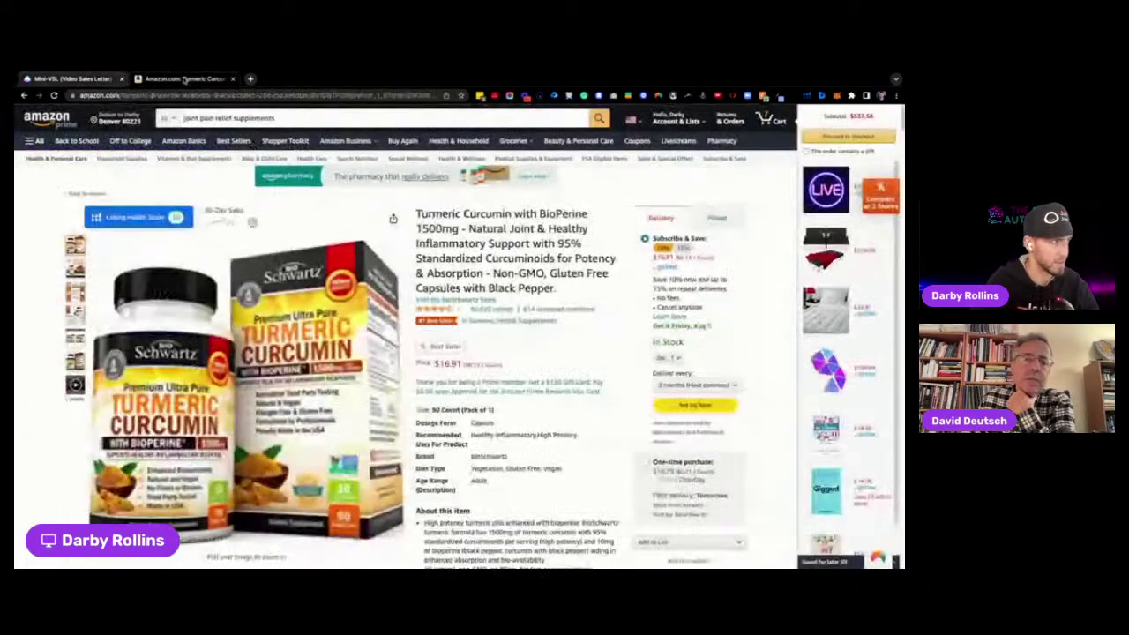
left_click(84, 78)
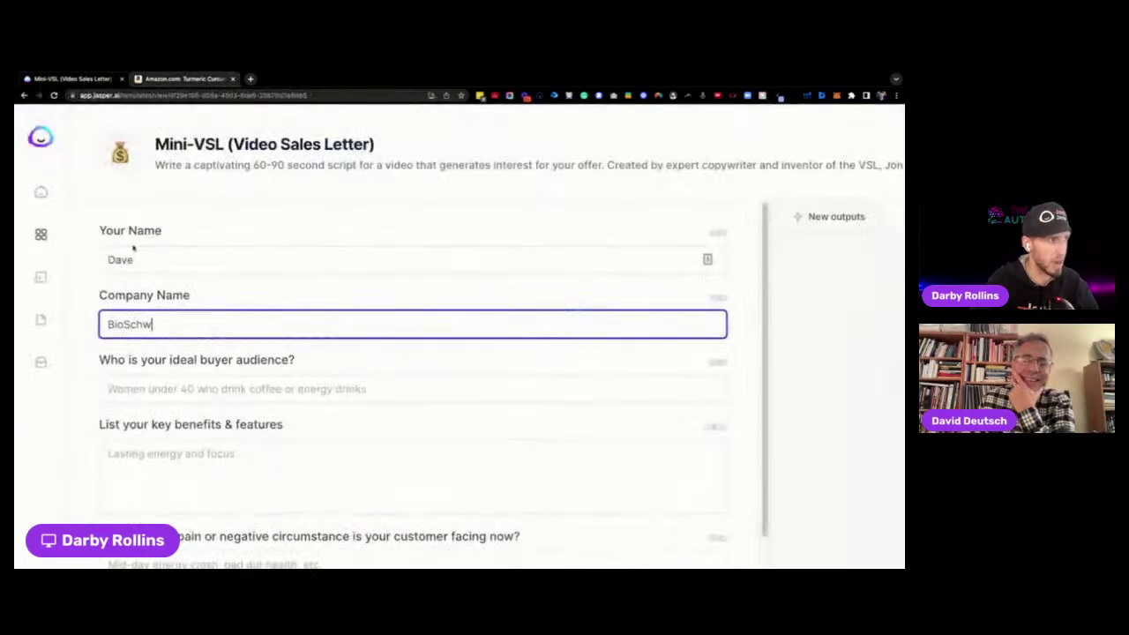
type("artz")
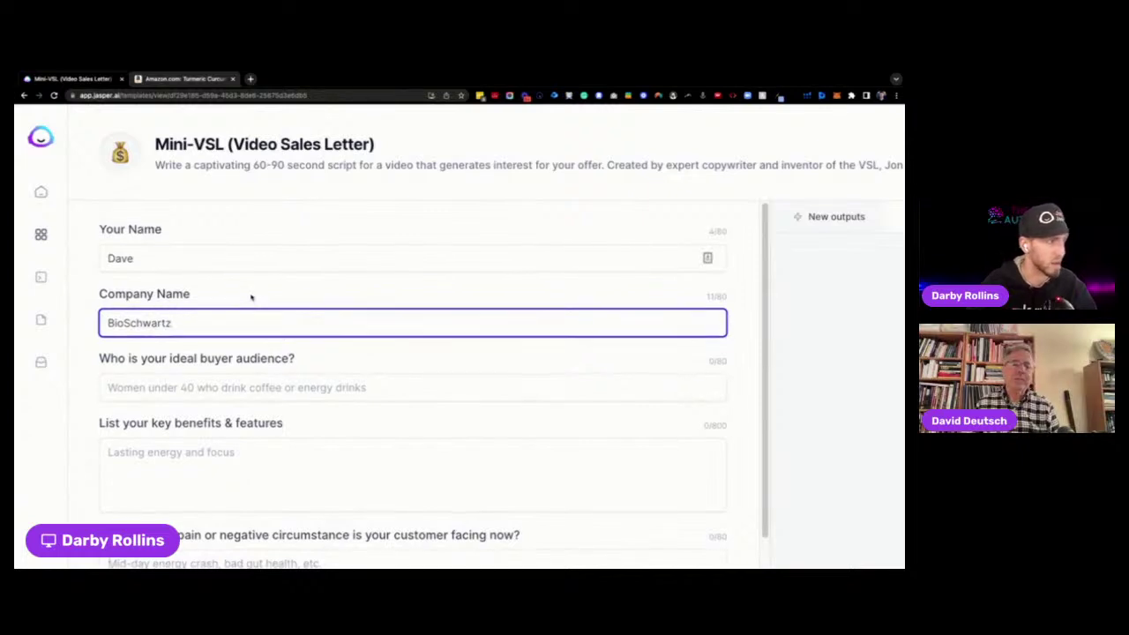
scroll(265, 309, "down", 1)
scroll(276, 319, "down", 1)
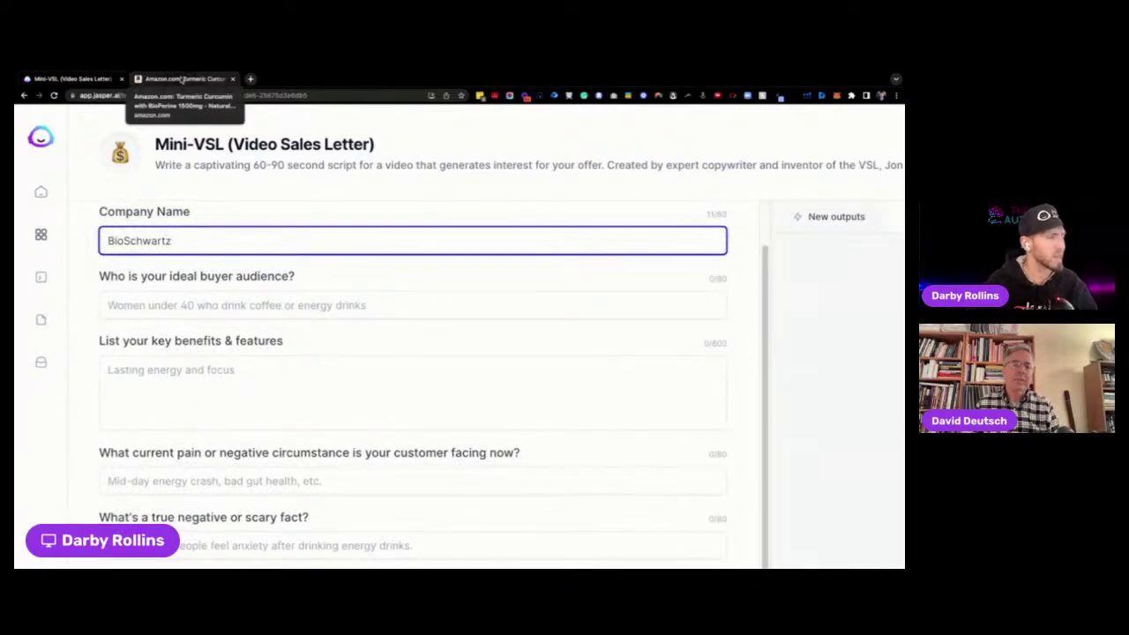
scroll(277, 252, "up", 1)
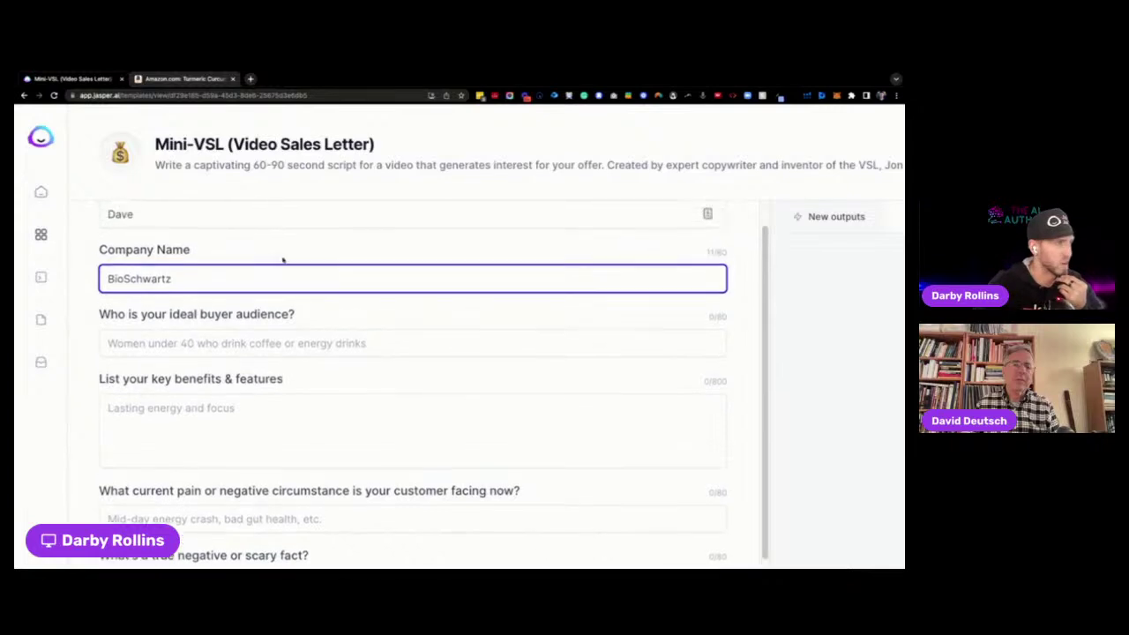
scroll(281, 258, "up", 1)
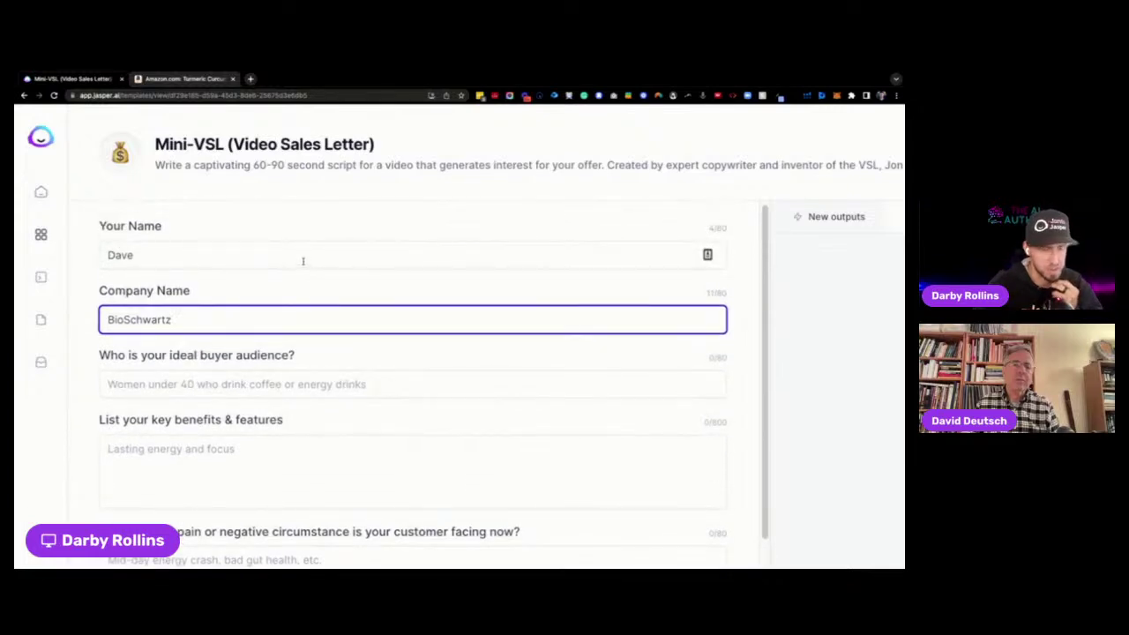
left_click_drag(298, 357, 185, 344)
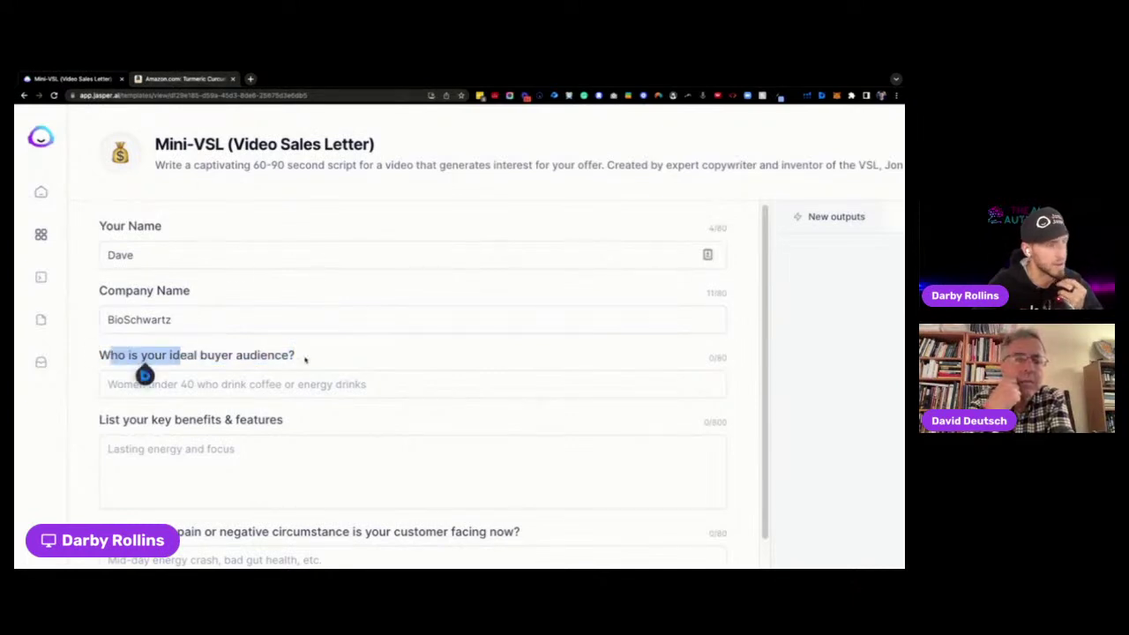
left_click_drag(299, 356, 95, 357)
left_click(96, 356)
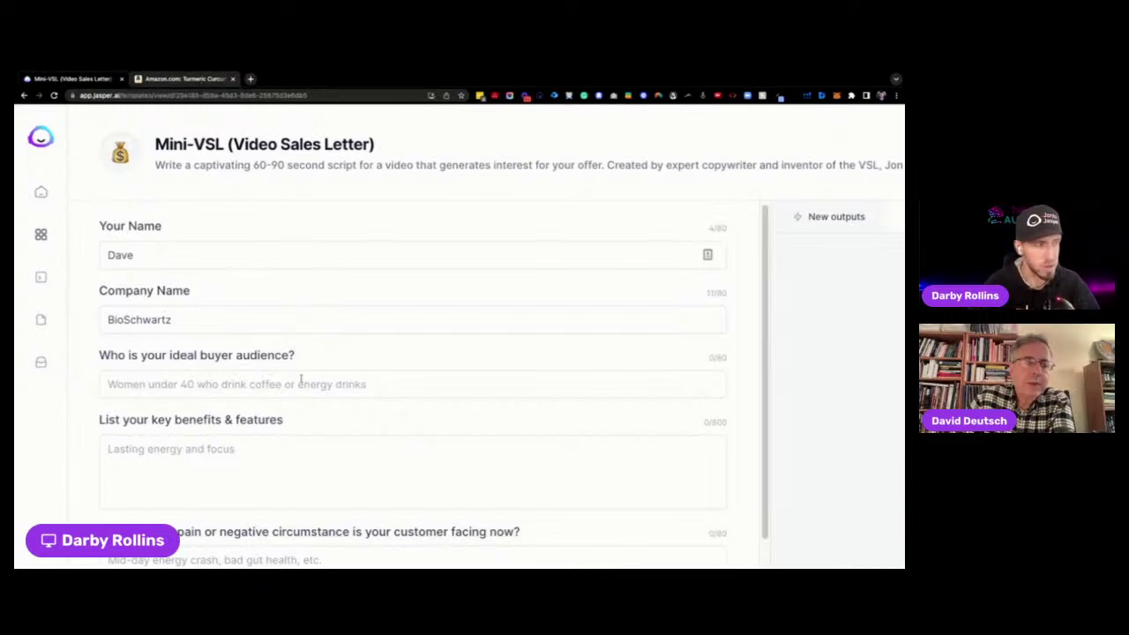
- Describe the ideal buyer audience as "Older, looking for natural pain relief supplements"
scroll(309, 369, "down", 1)
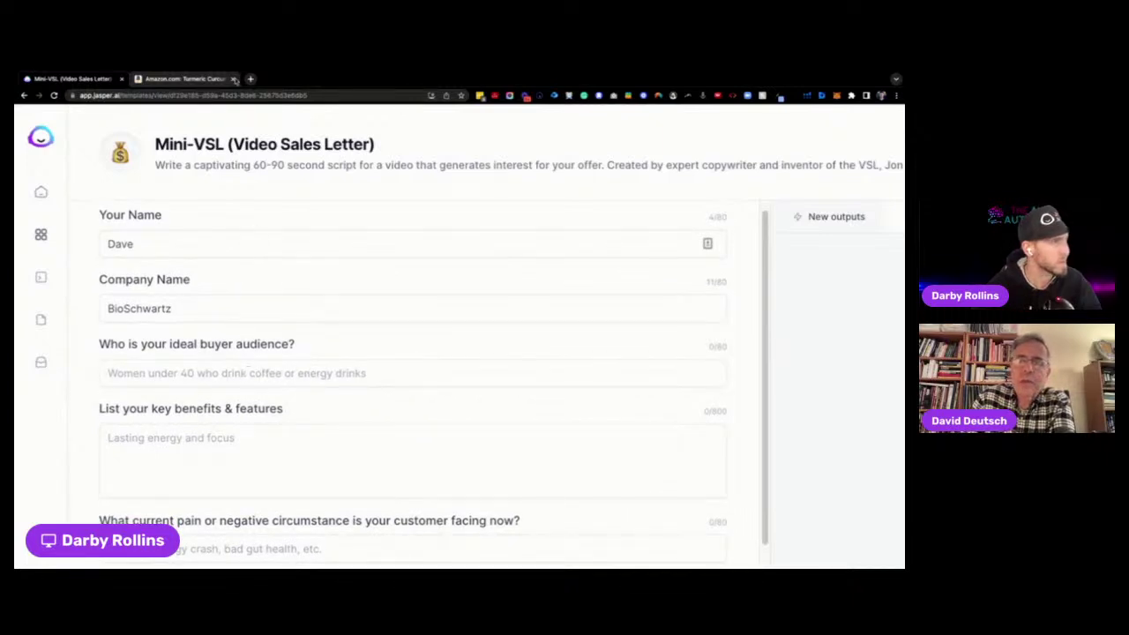
left_click(242, 373)
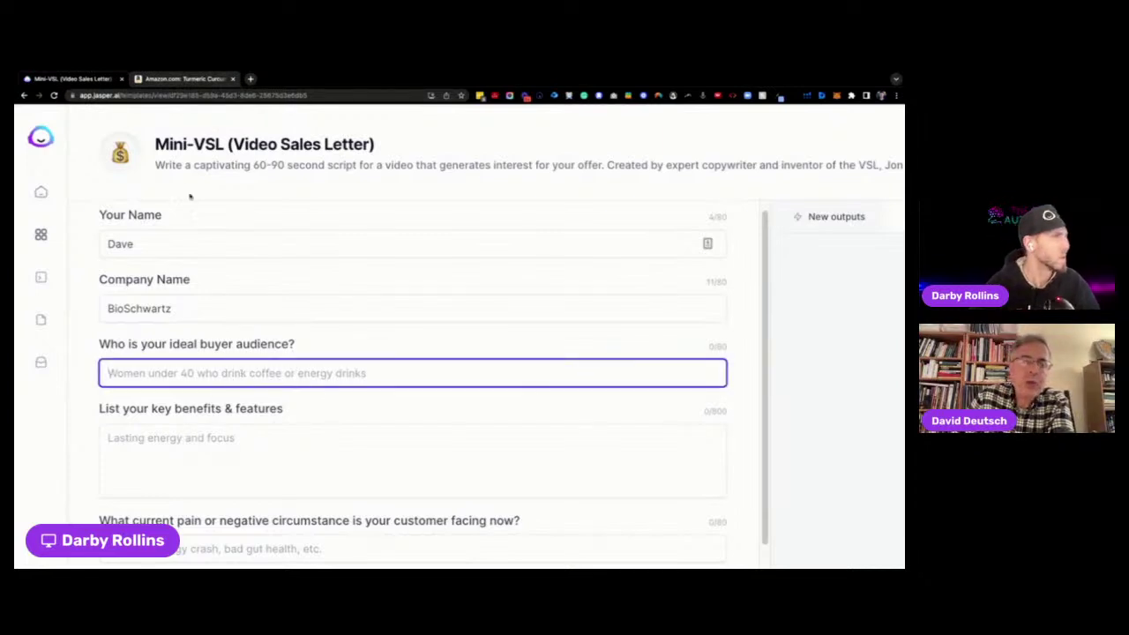
scroll(243, 267, "down", 1)
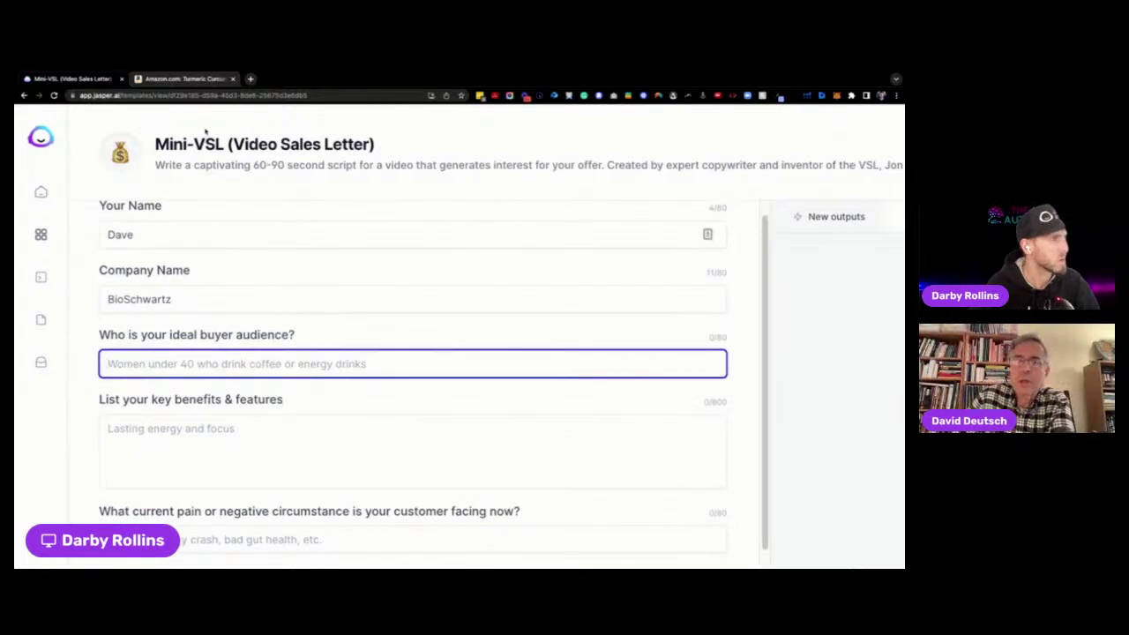
scroll(261, 334, "down", 1)
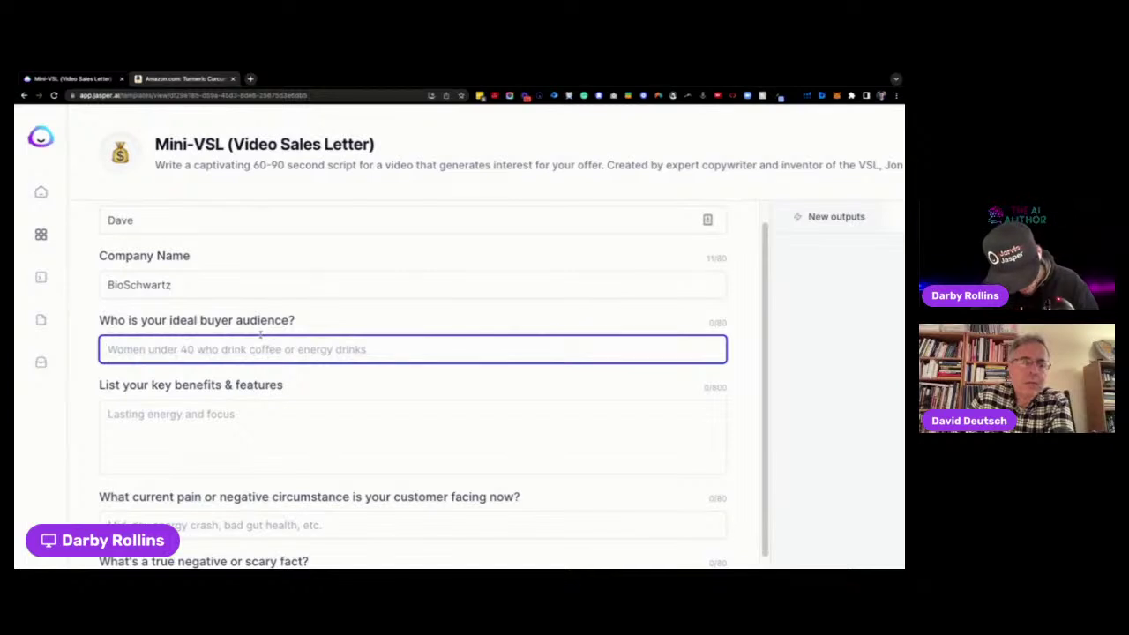
type("Older,")
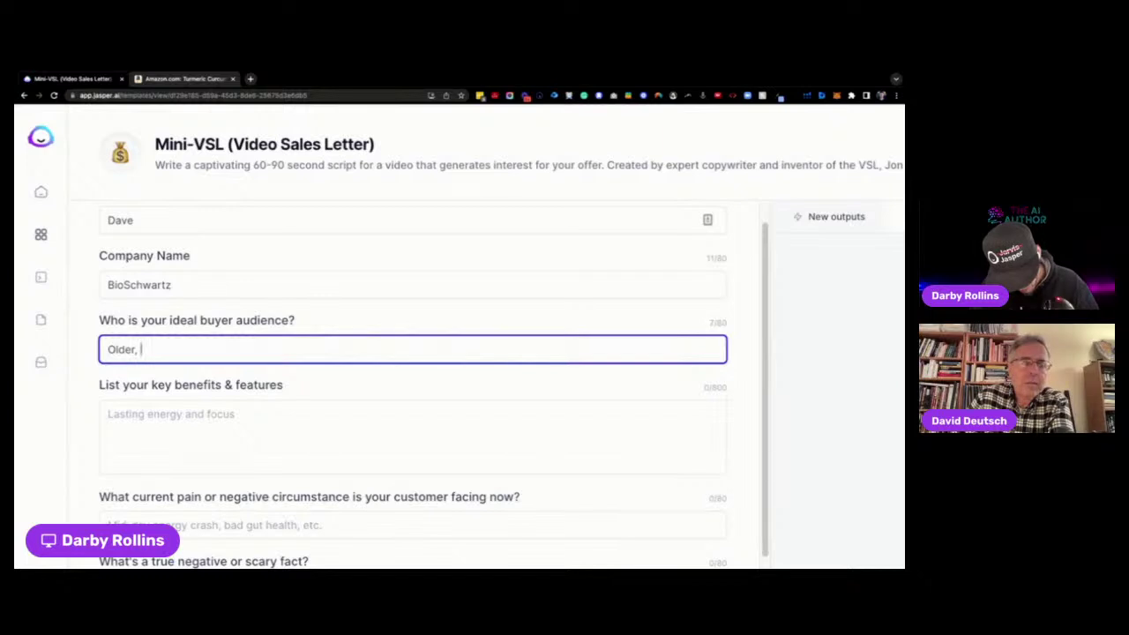
type(" looking for")
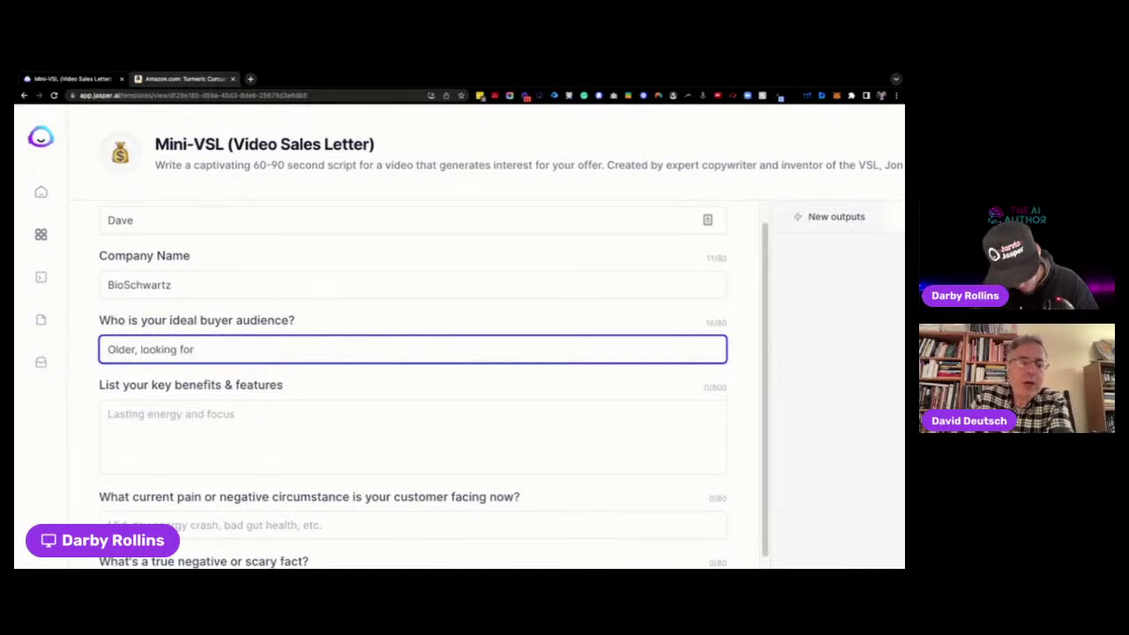
type(" natural")
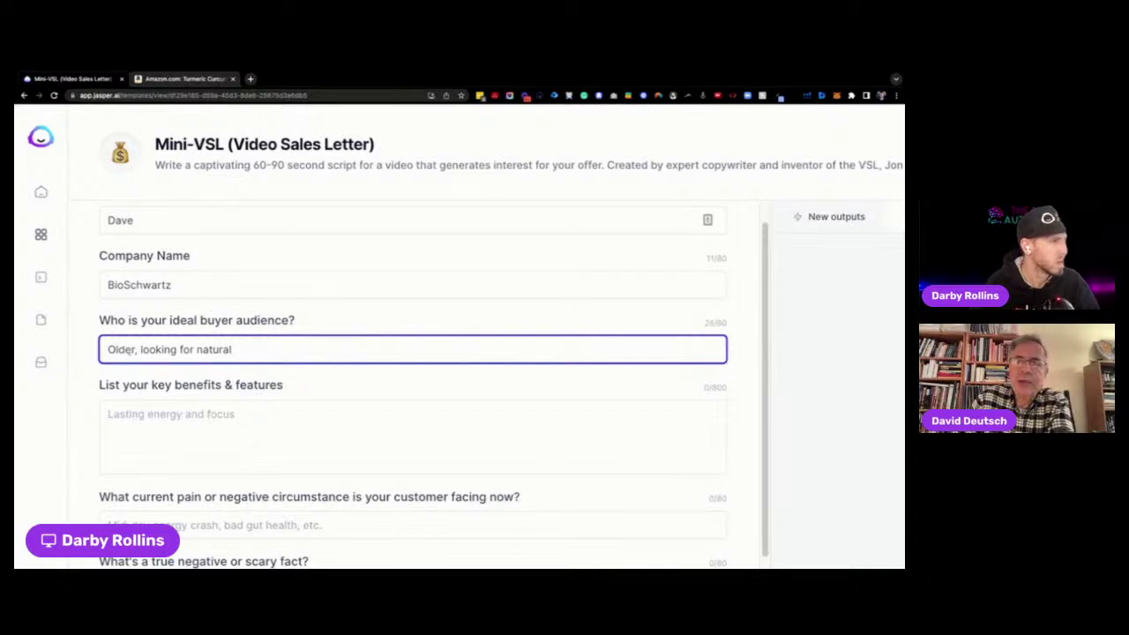
left_click_drag(135, 349, 254, 350)
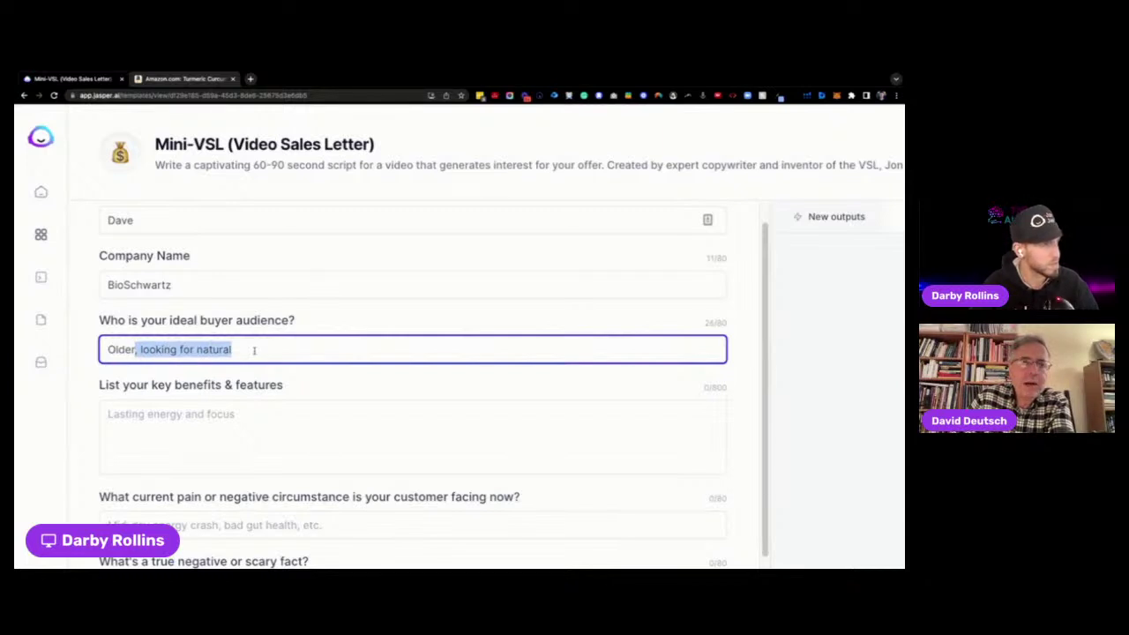
key("Right")
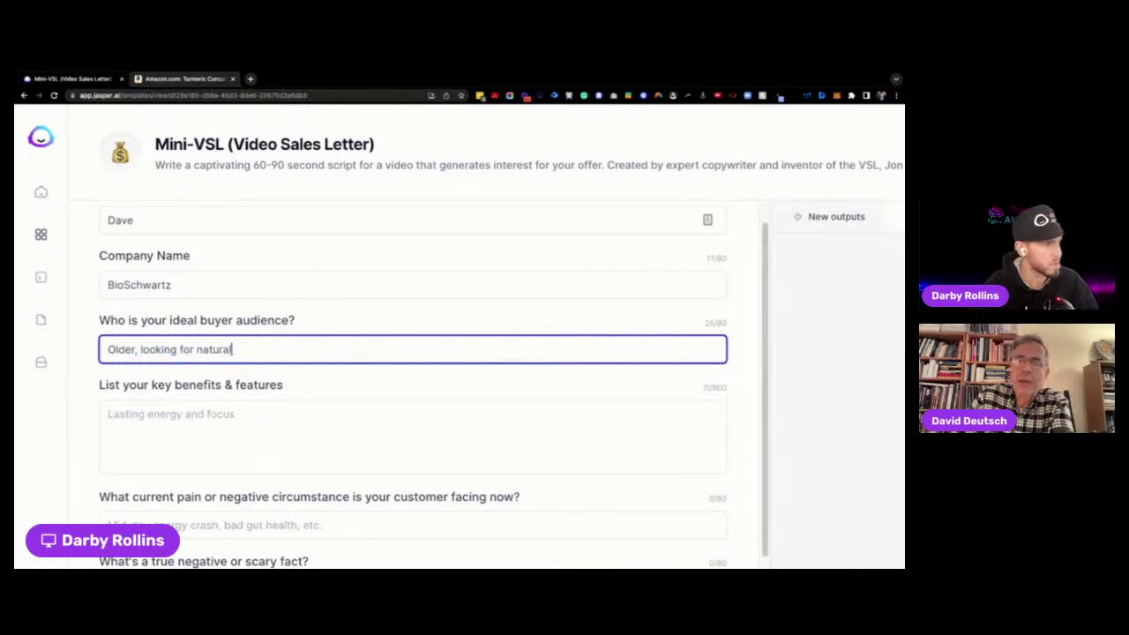
type("pain relie")
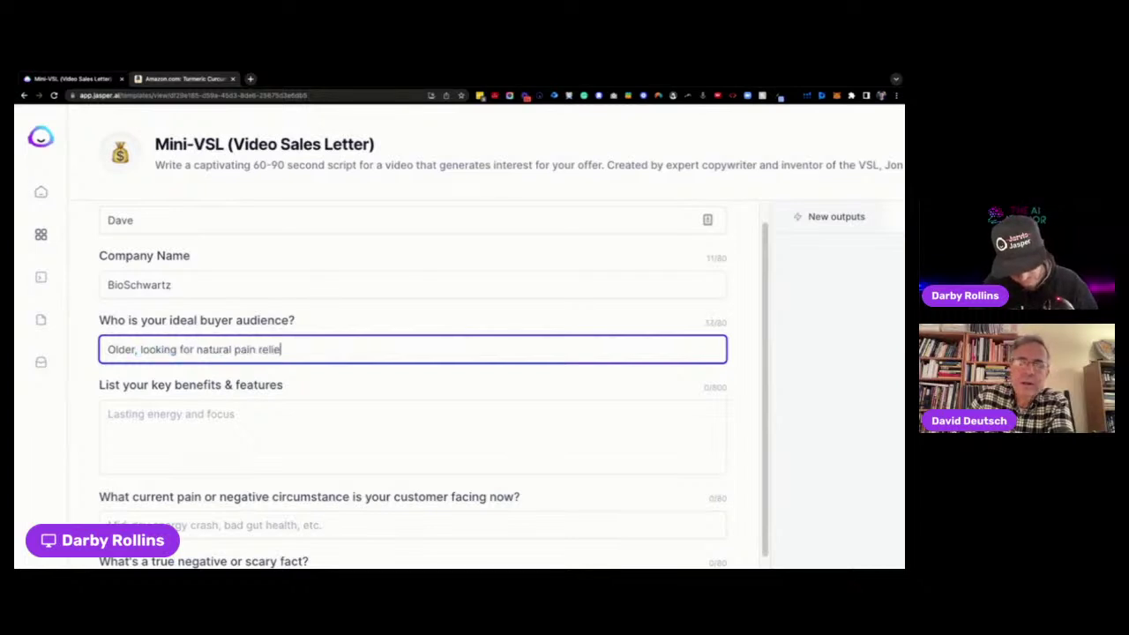
type("f supplements")
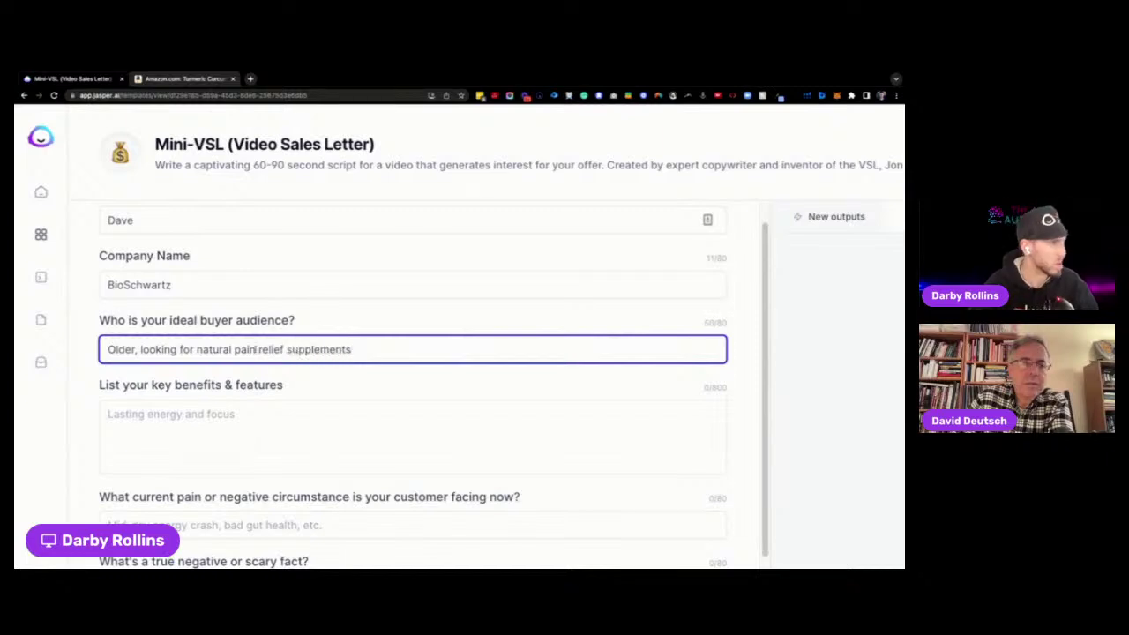
- Reword the ideal buyer audience after "Older," so the entry reads "Older, open to natural supplements"
scroll(256, 349, "down", 1)
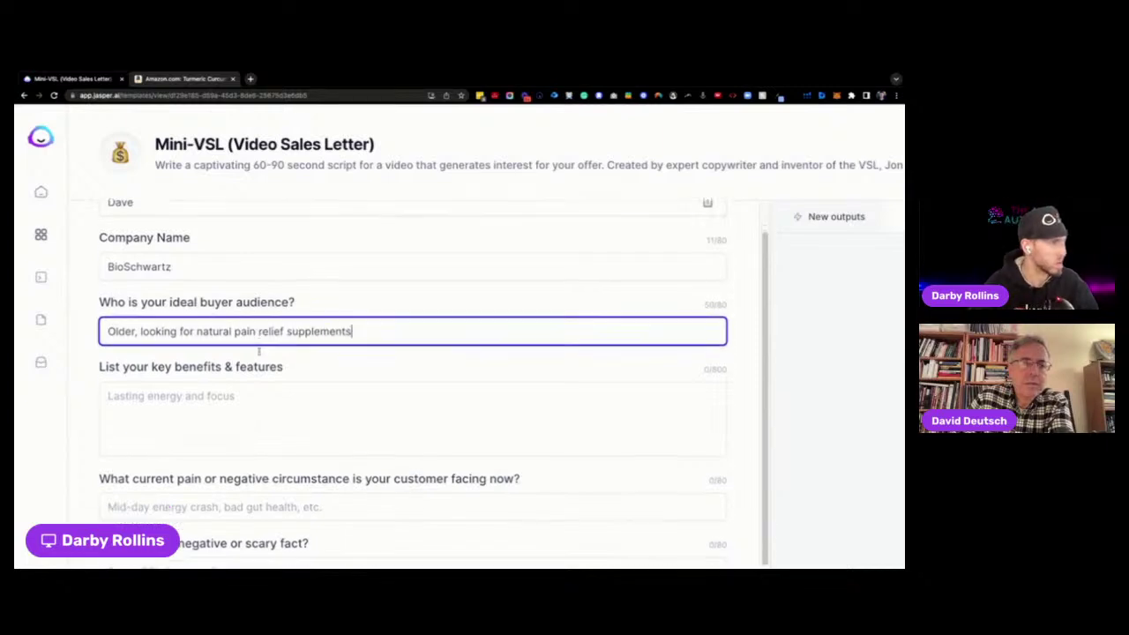
left_click(165, 376)
left_click_drag(99, 331, 286, 332)
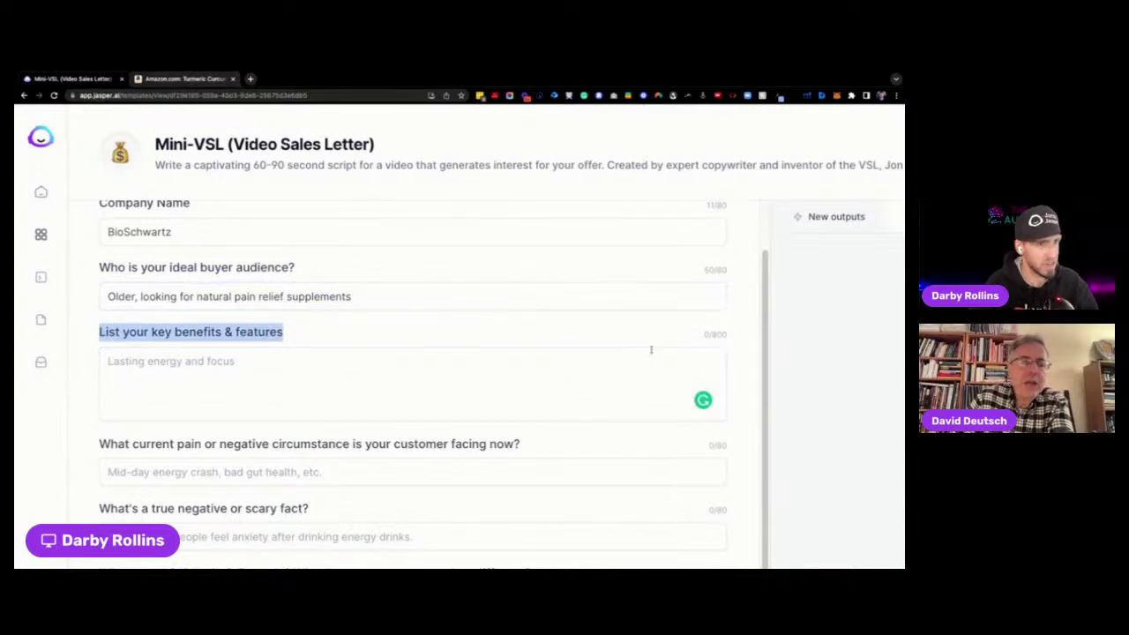
left_click_drag(728, 333, 699, 335)
left_click_drag(362, 298, 259, 313)
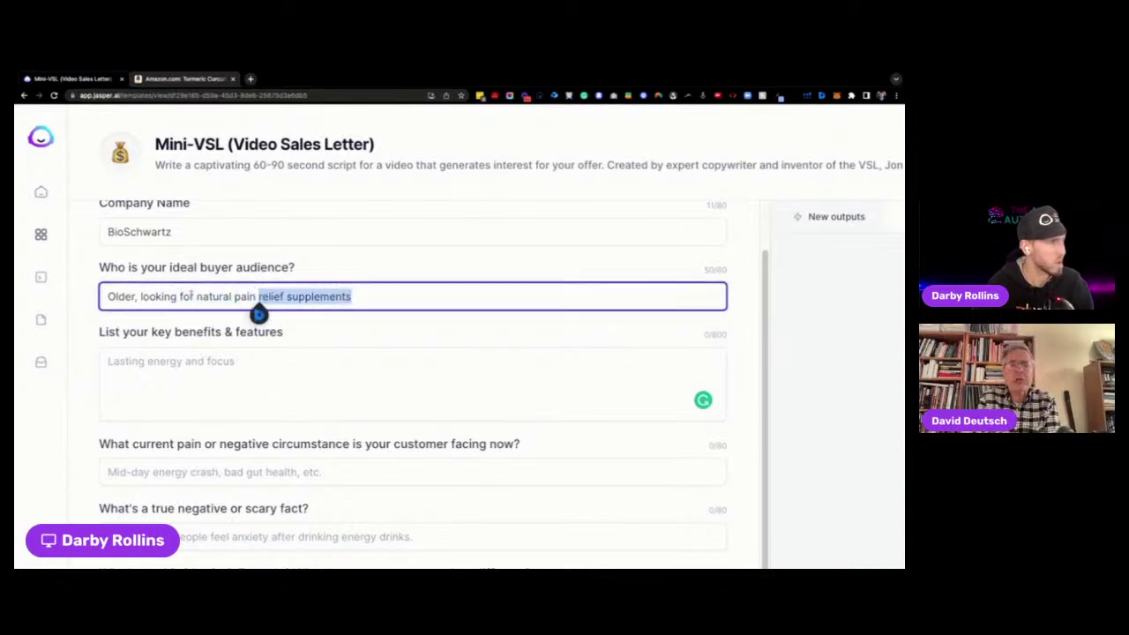
left_click_drag(139, 296, 379, 295)
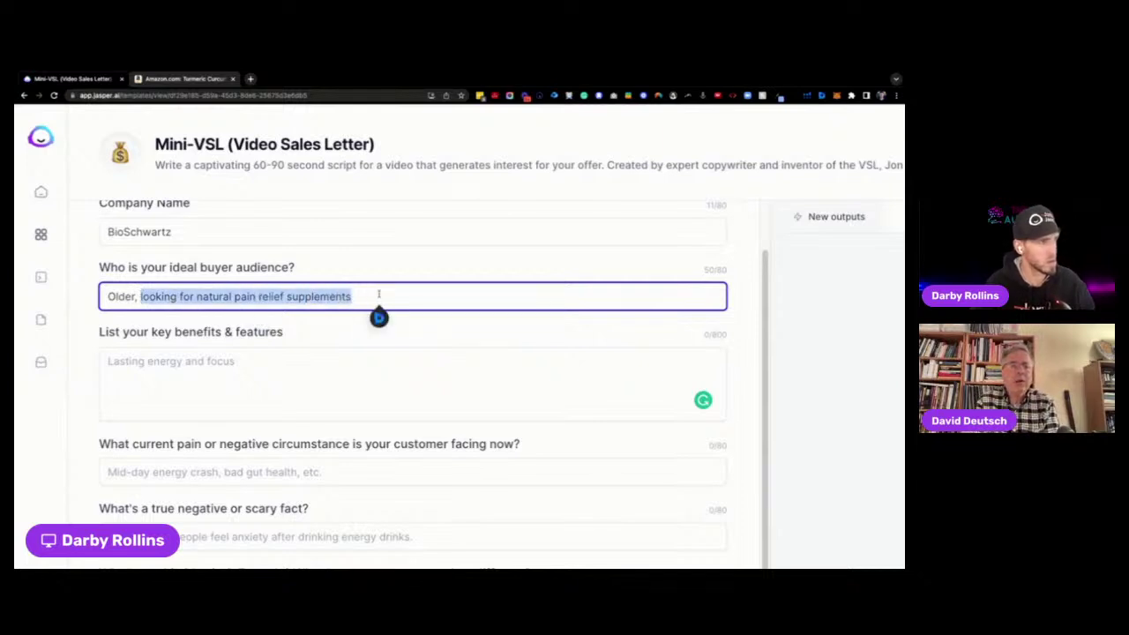
type("open to")
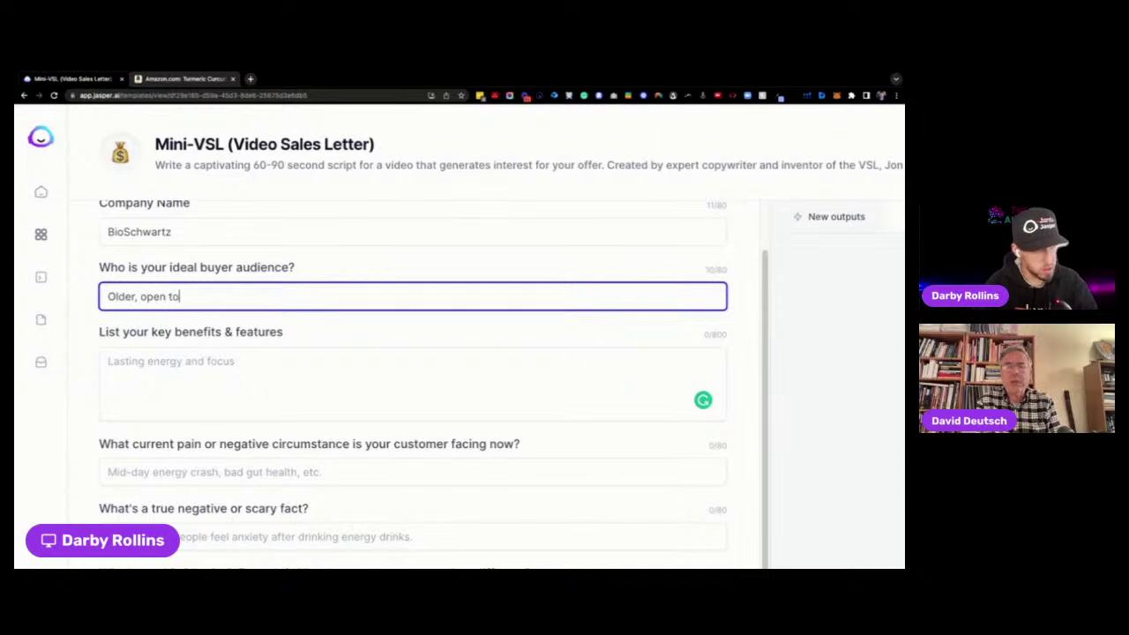
type(" natural supplements")
key("BackSpace")
key("BackSpace")
key("BackSpace")
key("BackSpace")
key("BackSpace")
key("BackSpace")
type("ements")
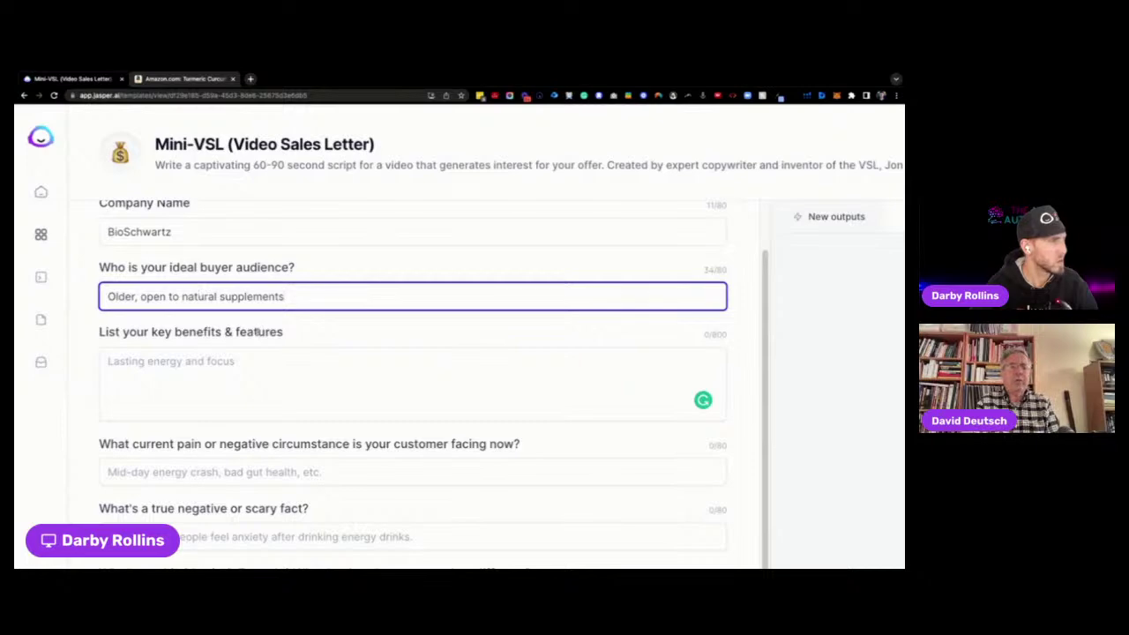
scroll(248, 241, "down", 1)
left_click(181, 78)
scroll(484, 317, "down", 2)
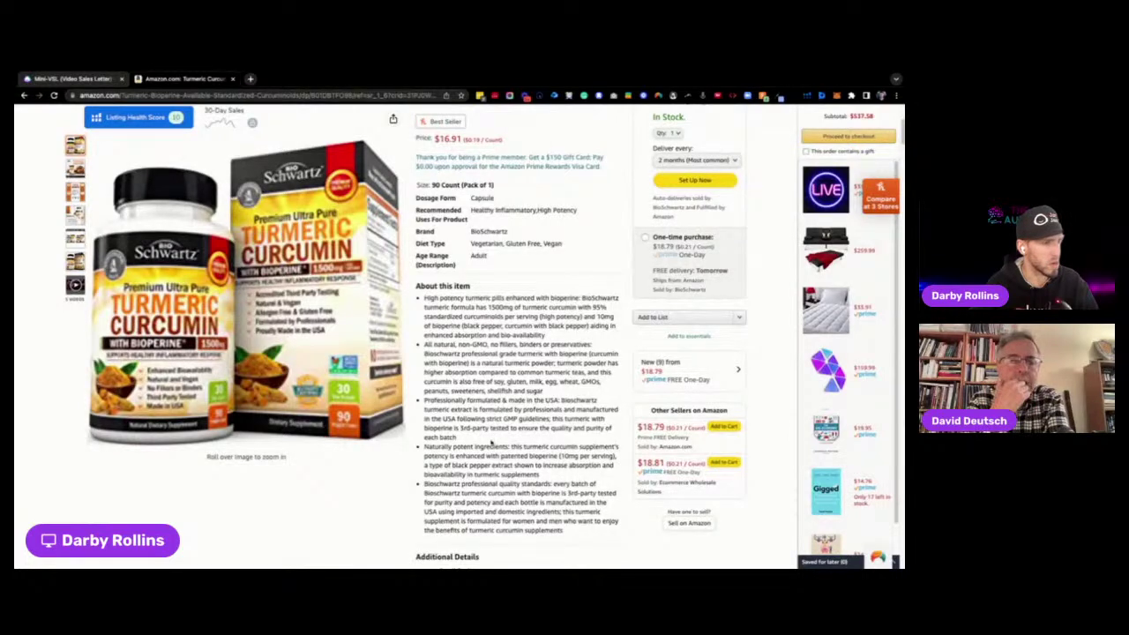
scroll(507, 375, "down", 1)
mouse_move(180, 374)
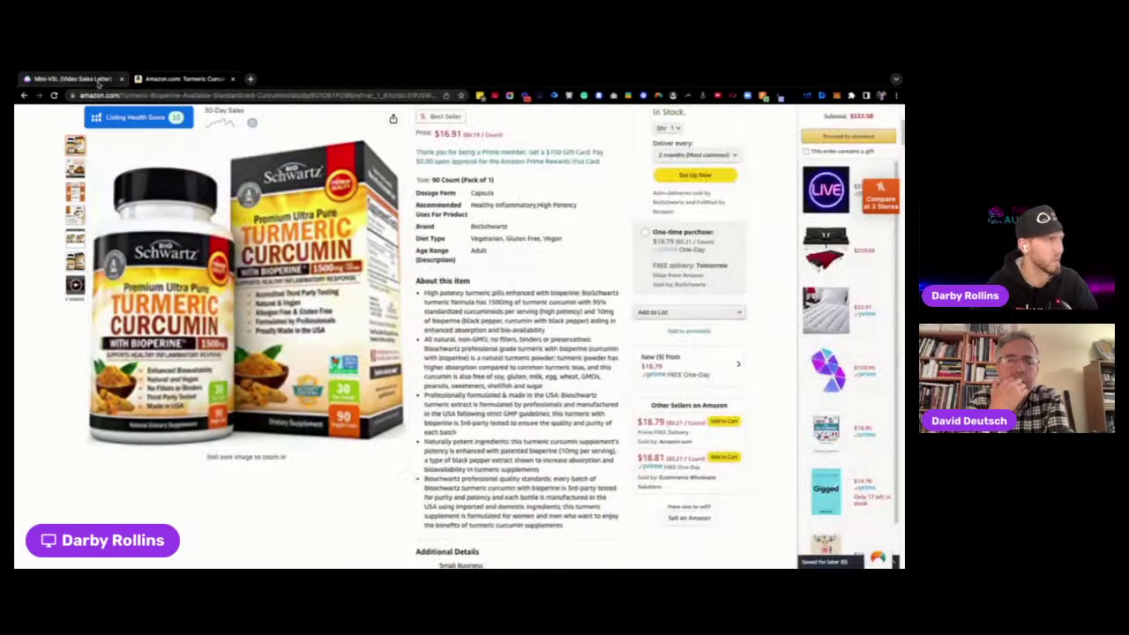
left_click(75, 78)
left_click(187, 371)
type("enh")
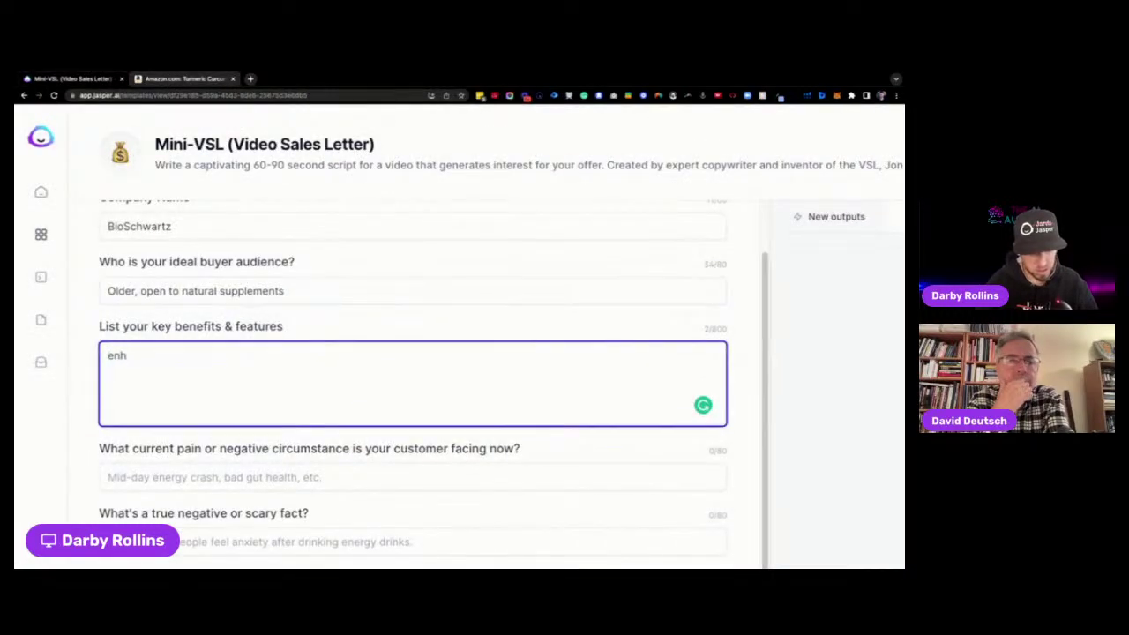
type("anced natural bio")
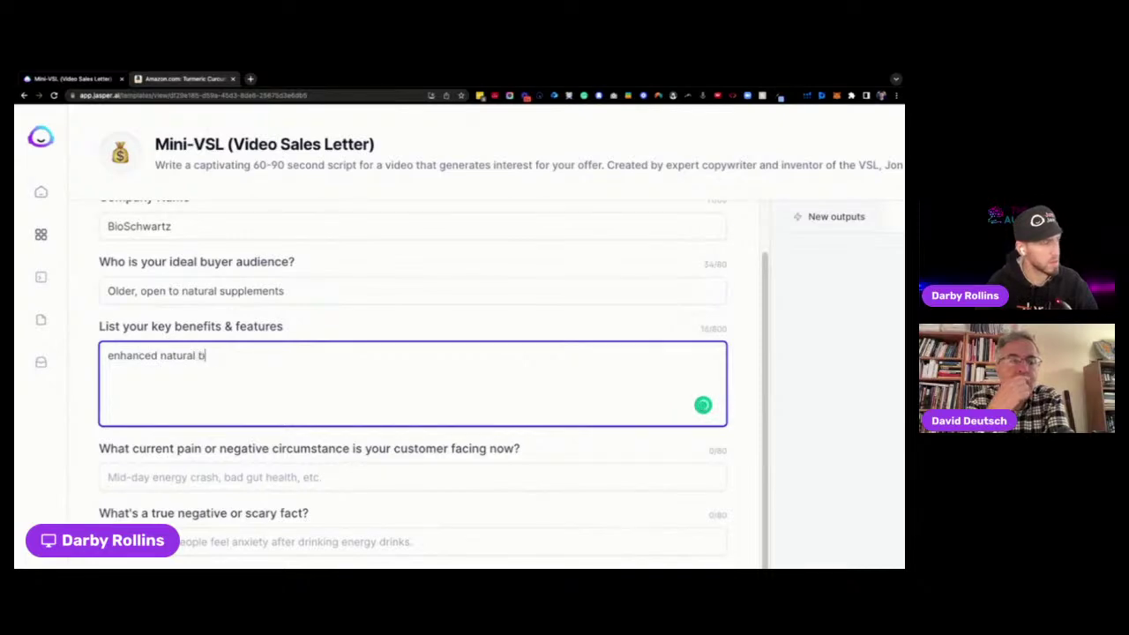
left_click(181, 78)
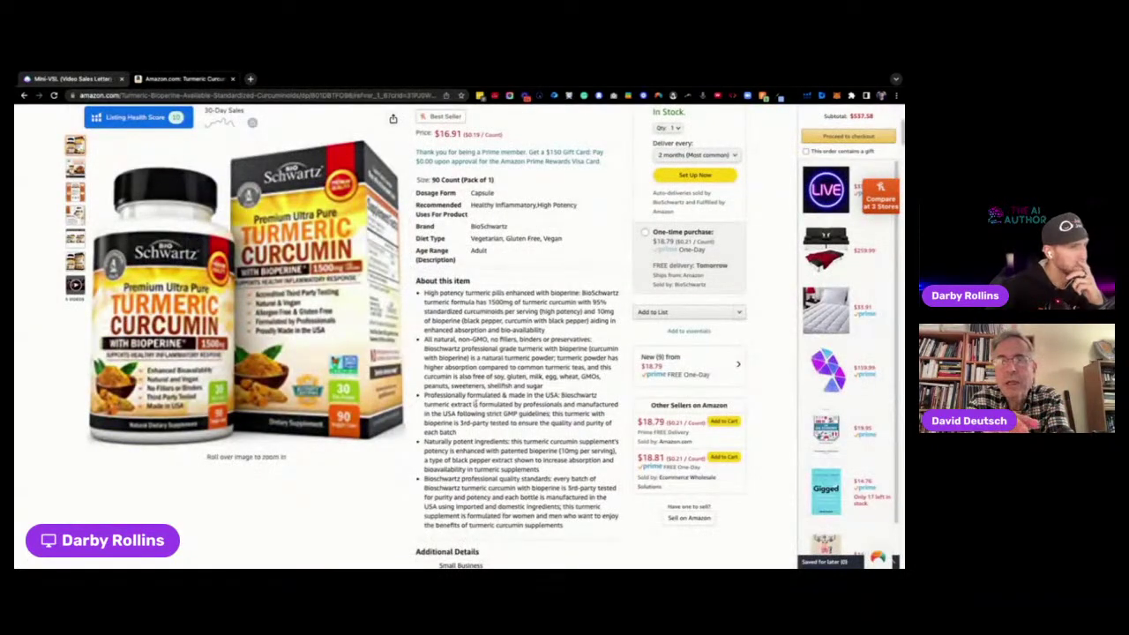
left_click(74, 79)
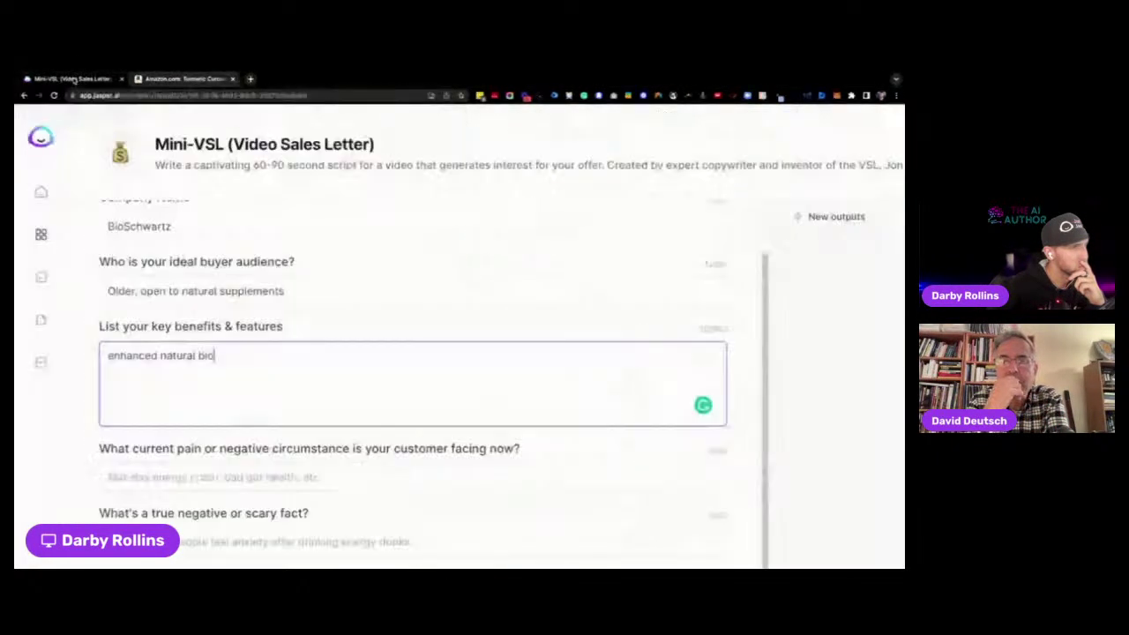
triple_click(298, 362)
key("BackSpace")
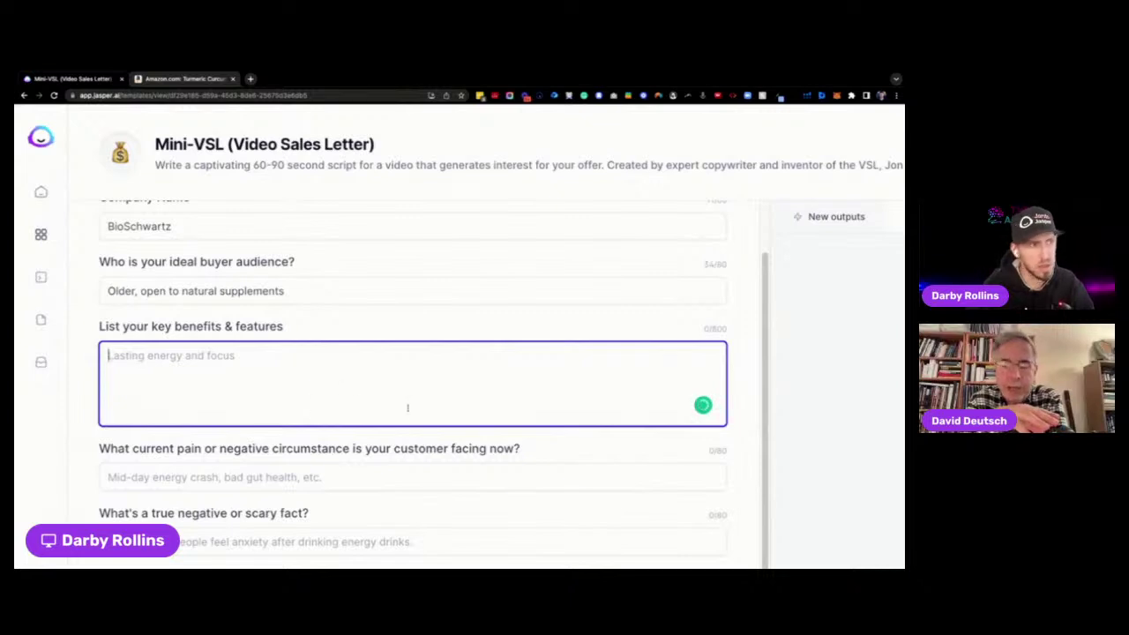
left_click(201, 79)
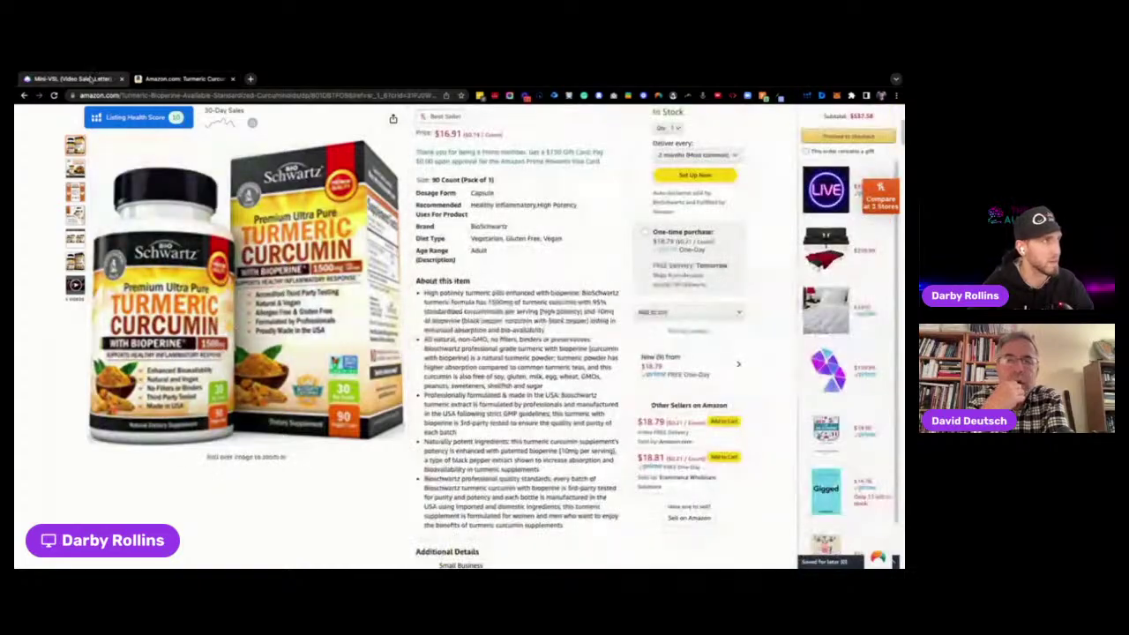
left_click(80, 79)
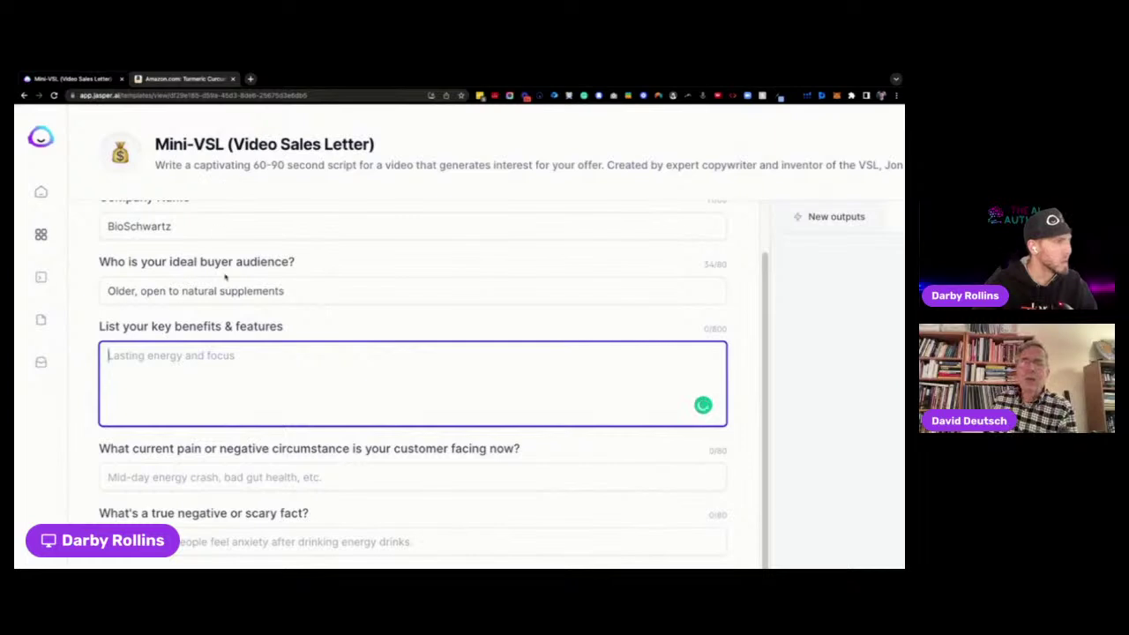
scroll(216, 247, "up", 1)
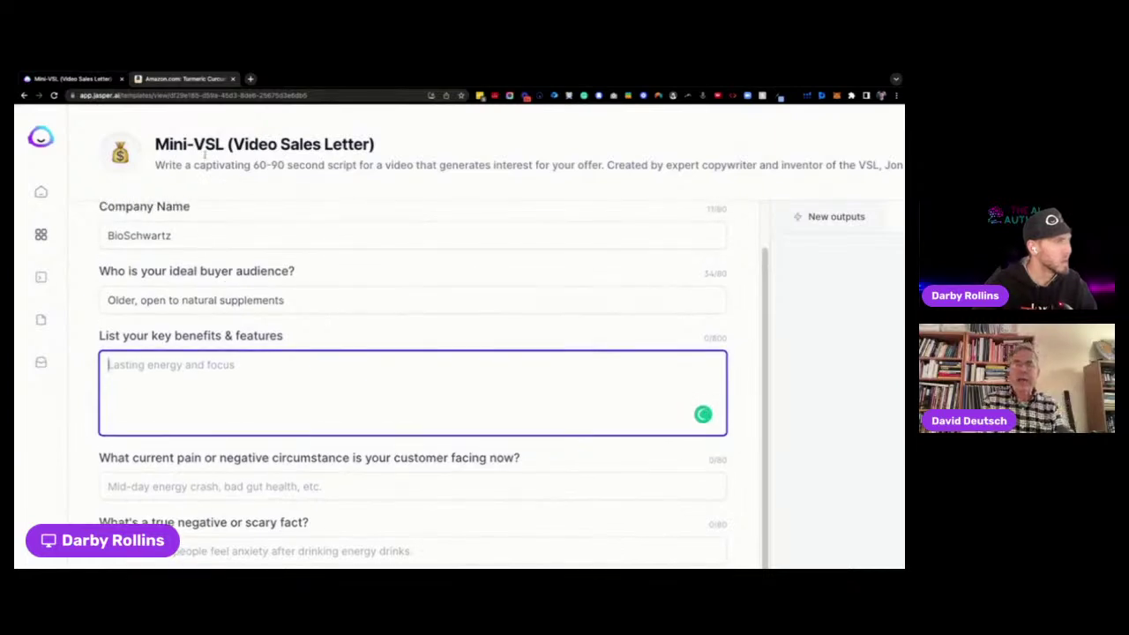
- Copy the Amazon listing's "High potency turmeric pills" bullet into Jasper's key benefits & features field, followed by a blank line
left_click(184, 79)
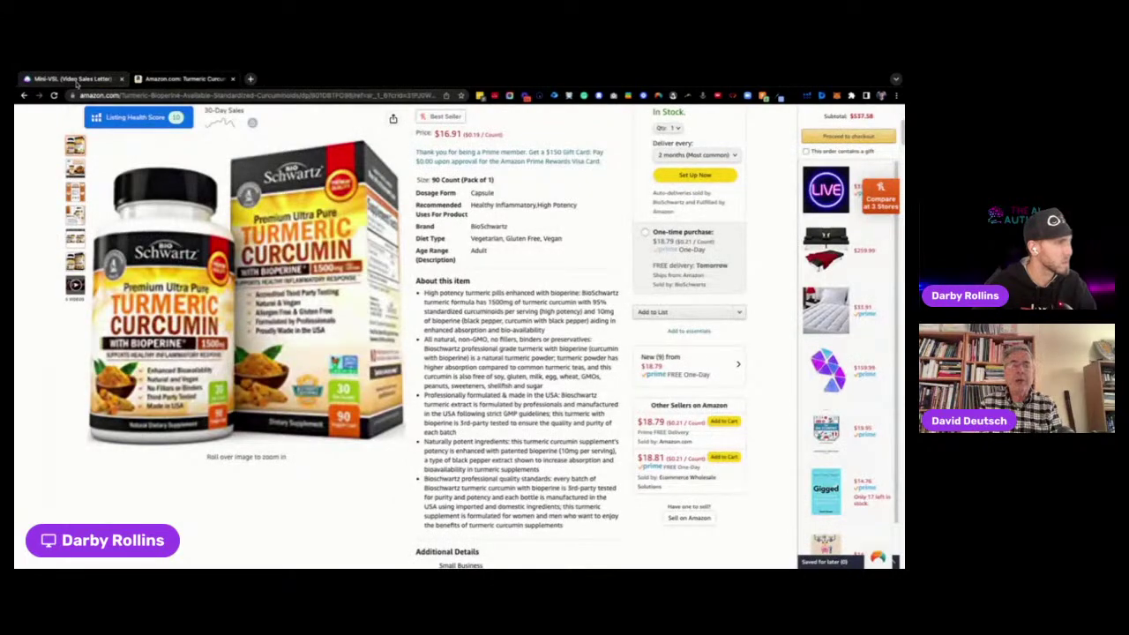
mouse_move(203, 326)
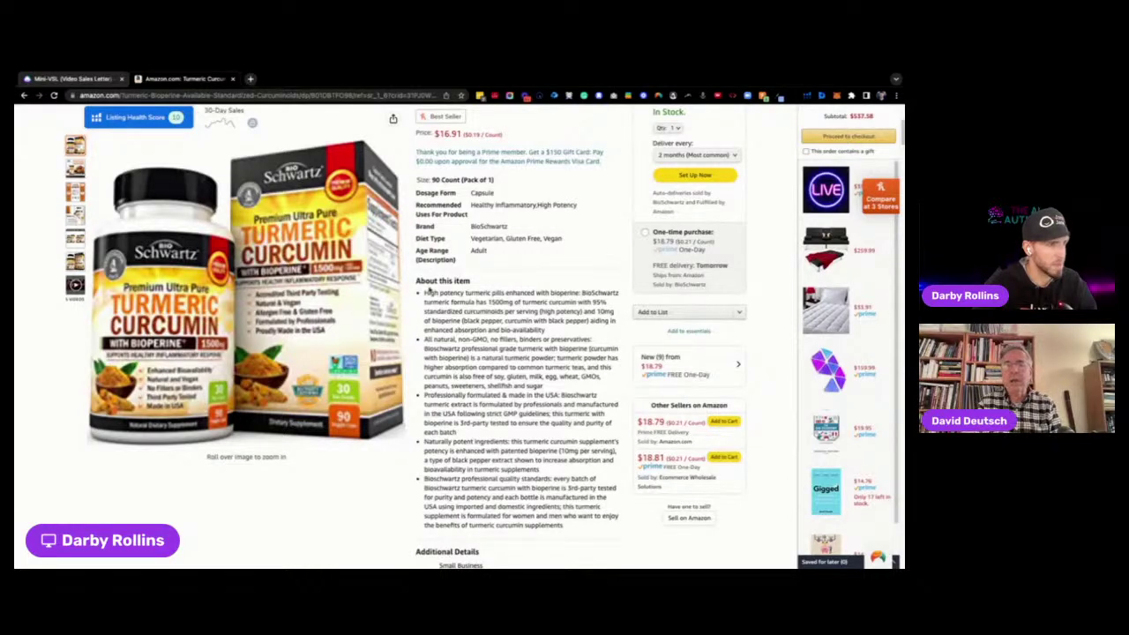
left_click_drag(424, 291, 557, 331)
key("ctrl+c")
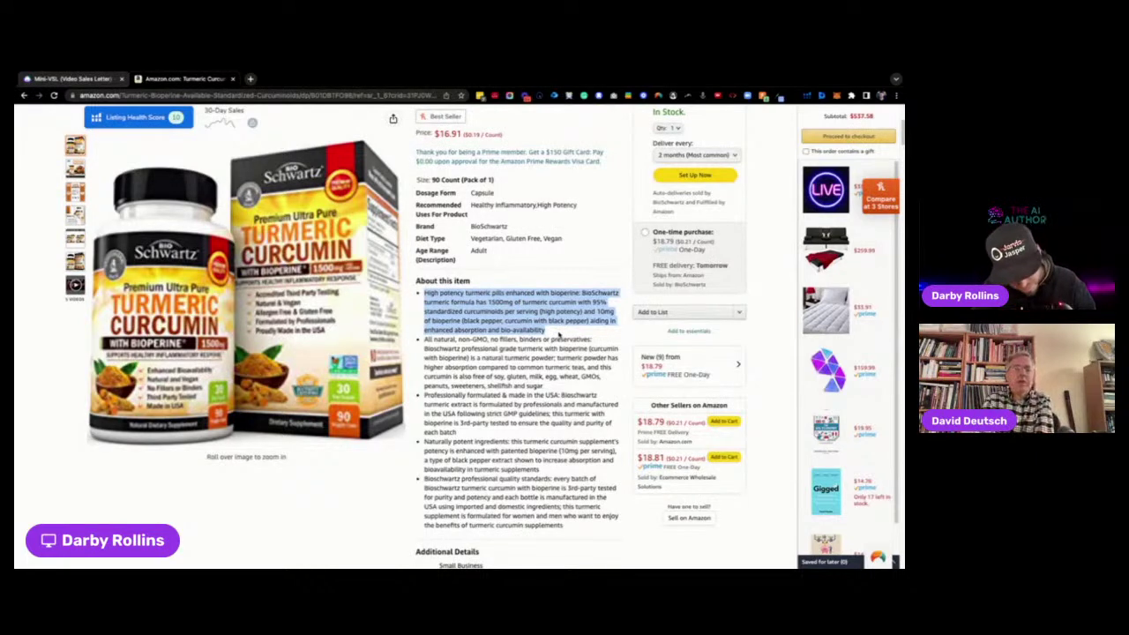
left_click(84, 78)
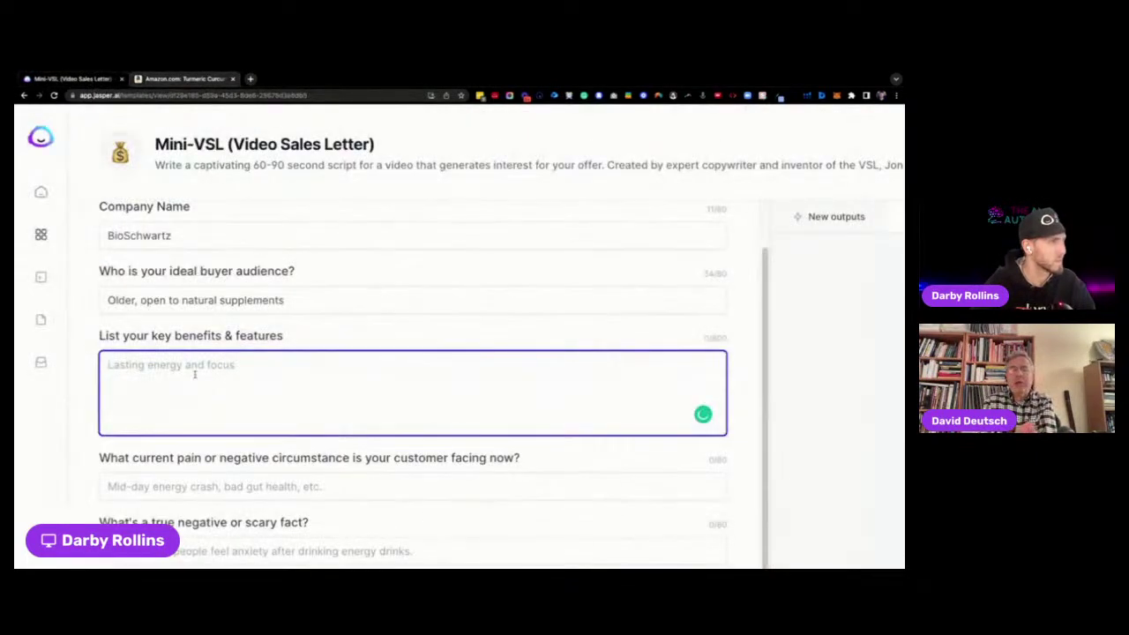
key("ctrl+v")
key("Return")
key("Return")
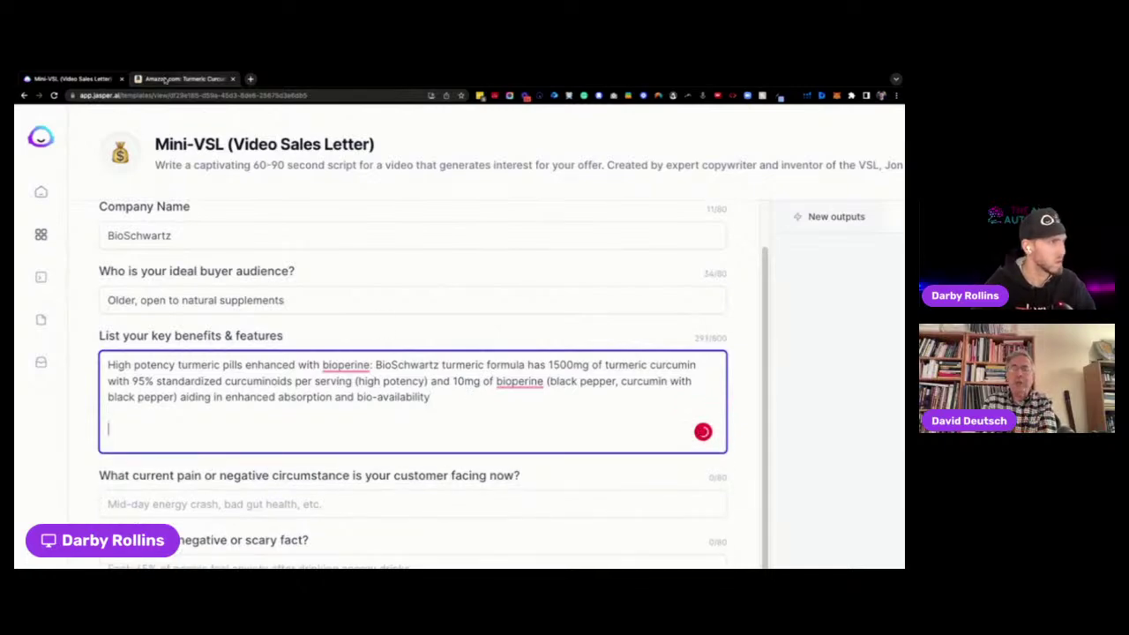
- Add the Amazon listing's "All natural, non-GMO" bullet as a second paragraph of the key benefits & features in Jasper
left_click(165, 79)
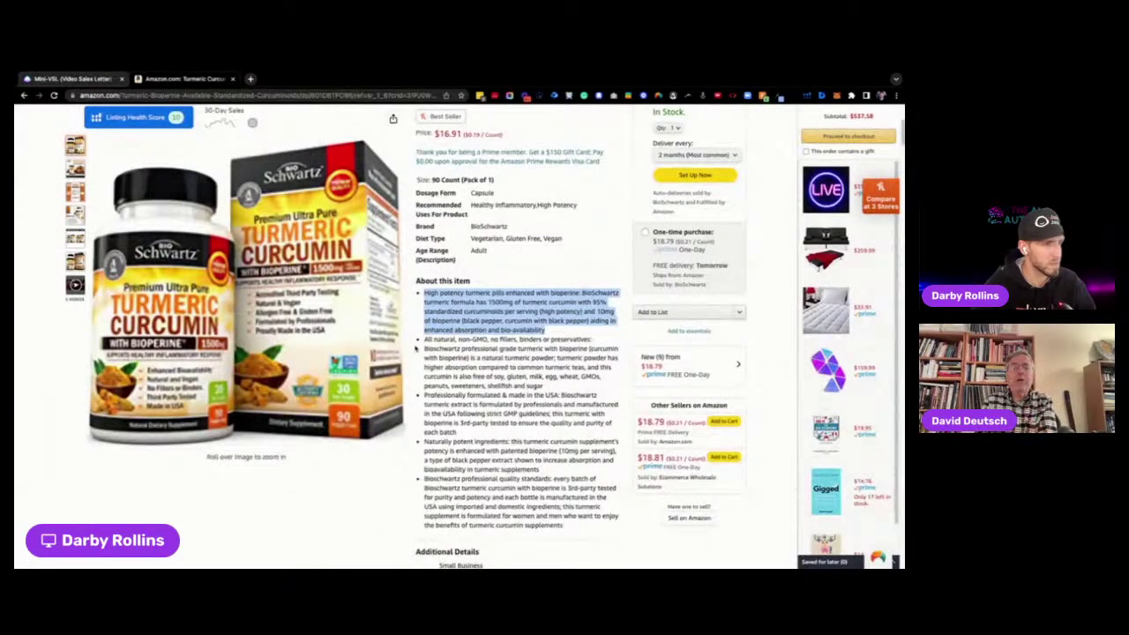
left_click_drag(425, 340, 556, 389)
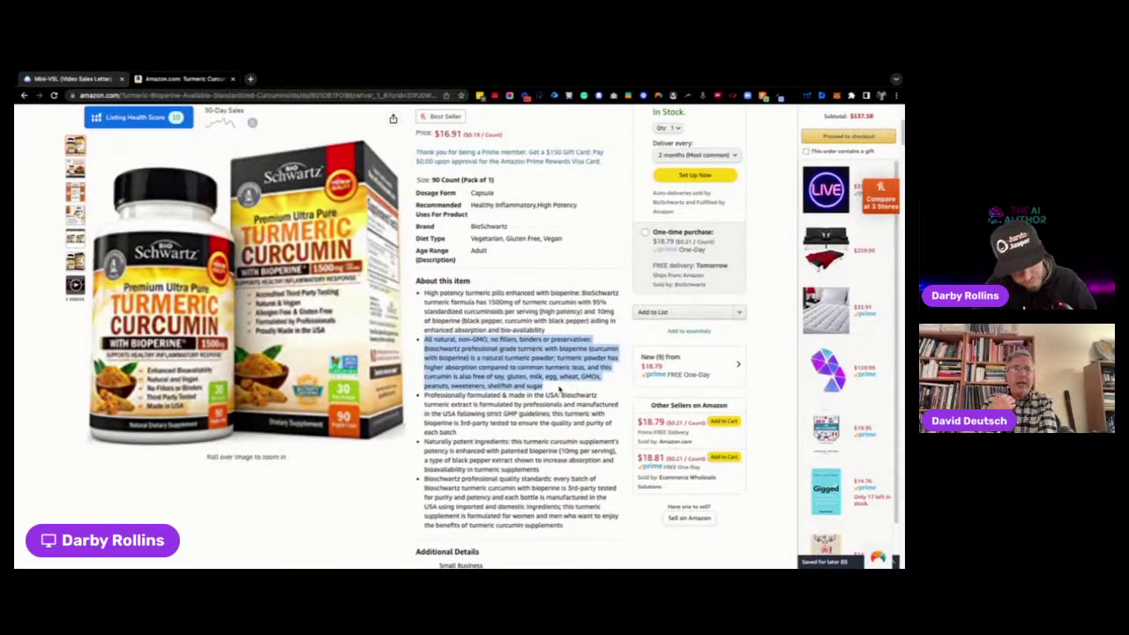
left_click(72, 79)
type("All natural, non-GMO, no fillers, binders or preservatives: Bioschwartz professional grade turmeric with bioperine (curcumin with bioperine) is a natural turmeric powder; turmeric powder has higher absorption compared to common turmeric teas, and this curcumin is also free of soy, gluten, milk, egg, wheat, GMOs, peanuts, sweeteners, shellfish and sugar")
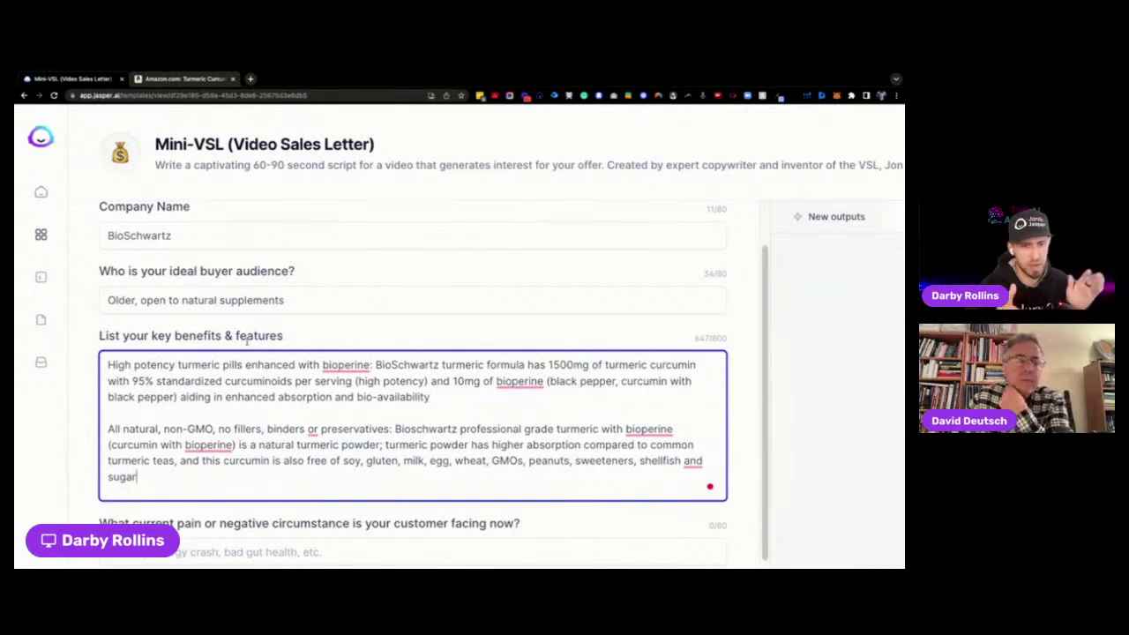
left_click_drag(155, 144, 377, 149)
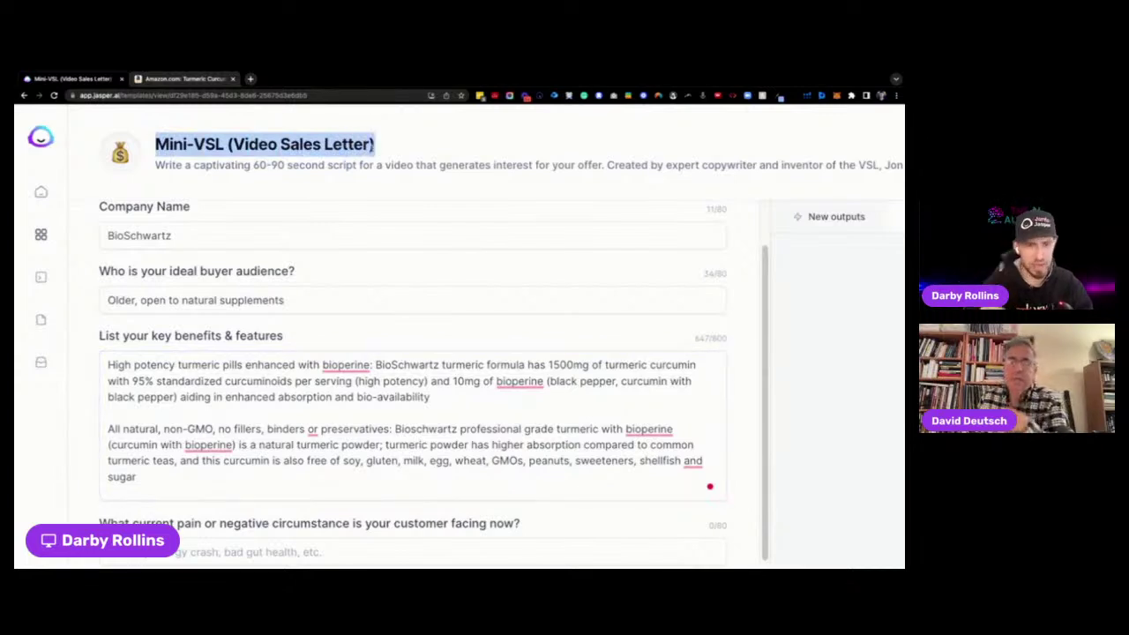
scroll(388, 245, "down", 1)
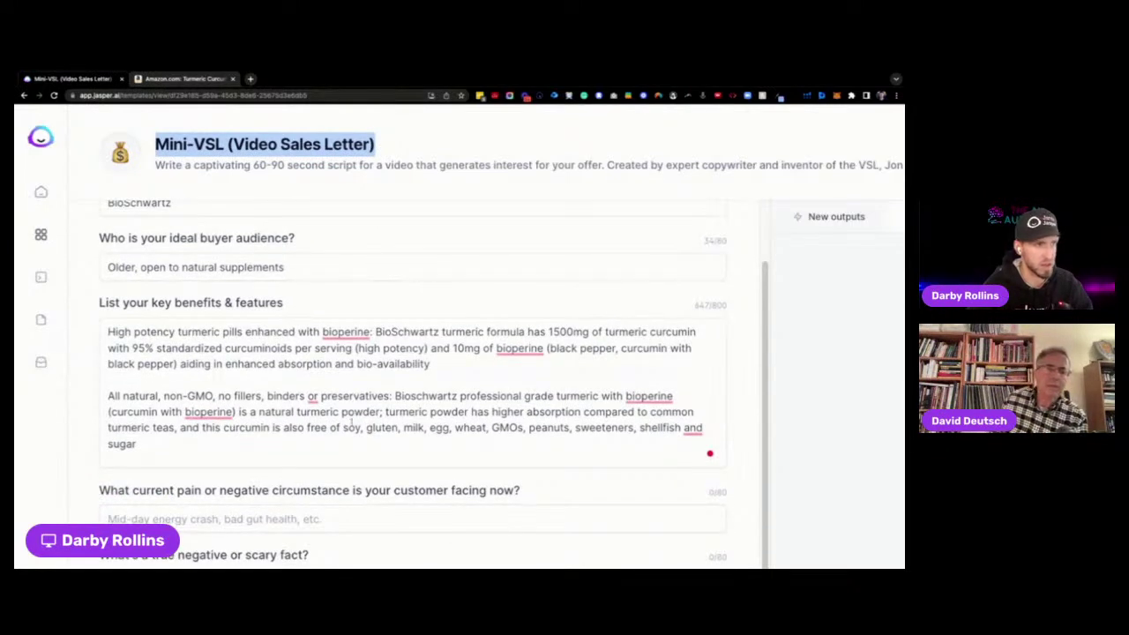
left_click_drag(249, 446, 102, 276)
left_click(181, 78)
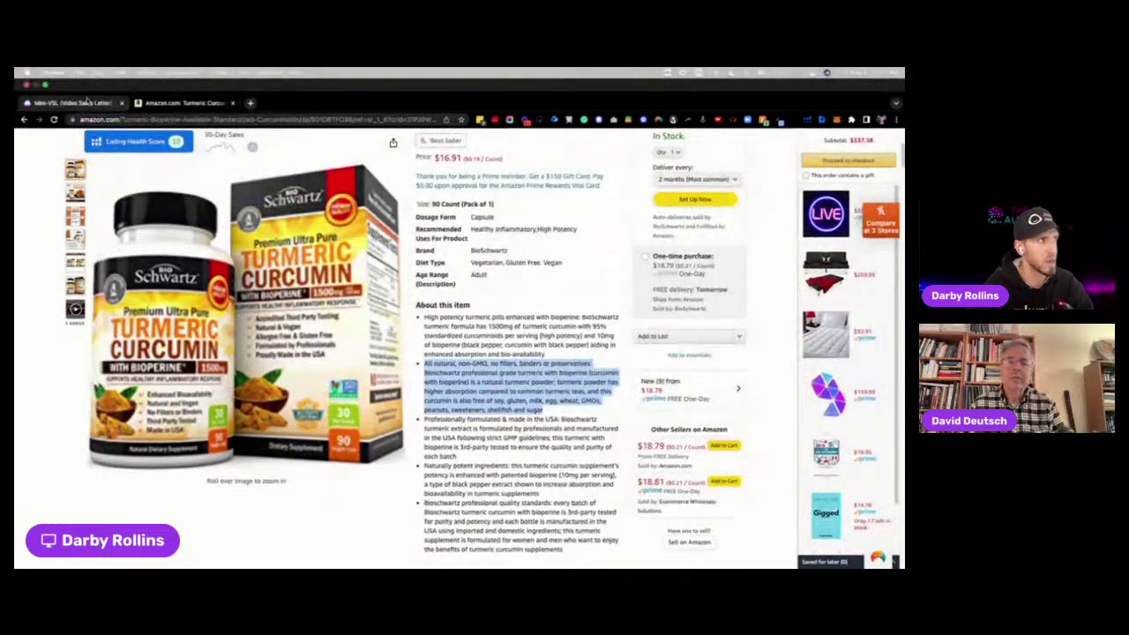
left_click(89, 79)
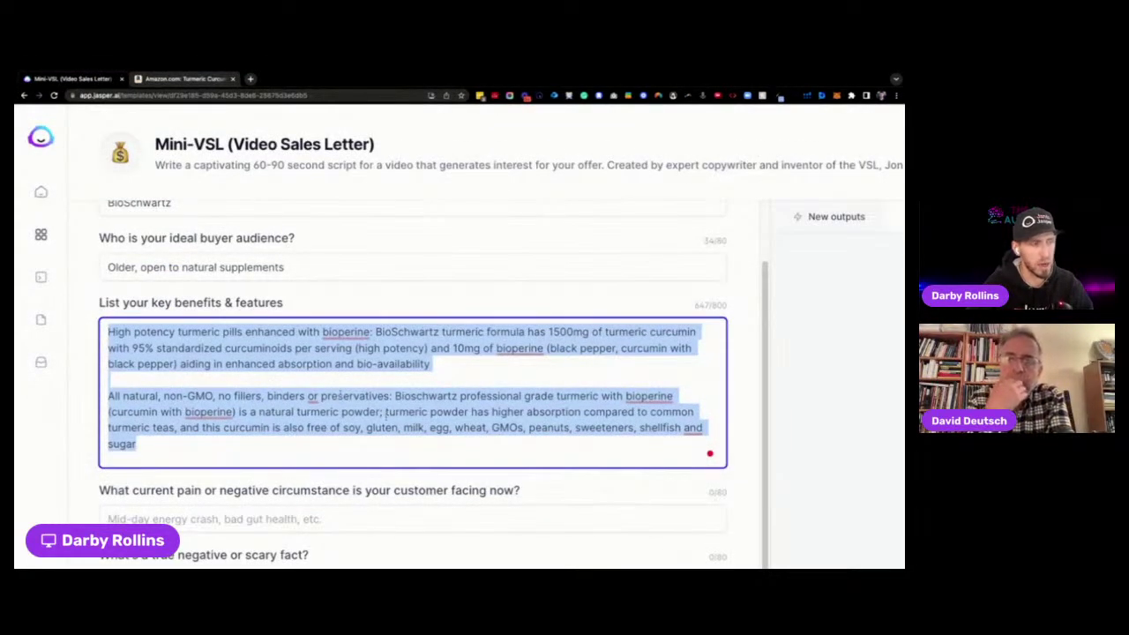
left_click(423, 444)
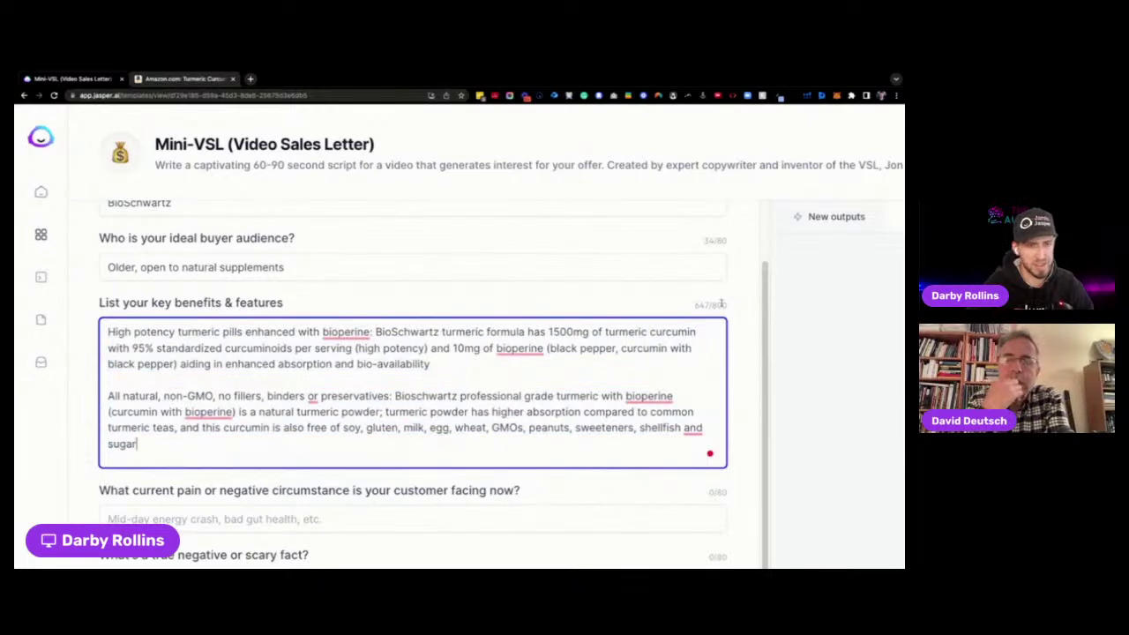
- Check the review topics on the Amazon listing and enter "knee pain, lower back pain" as the customer's current pain in Jasper
scroll(314, 213, "down", 3)
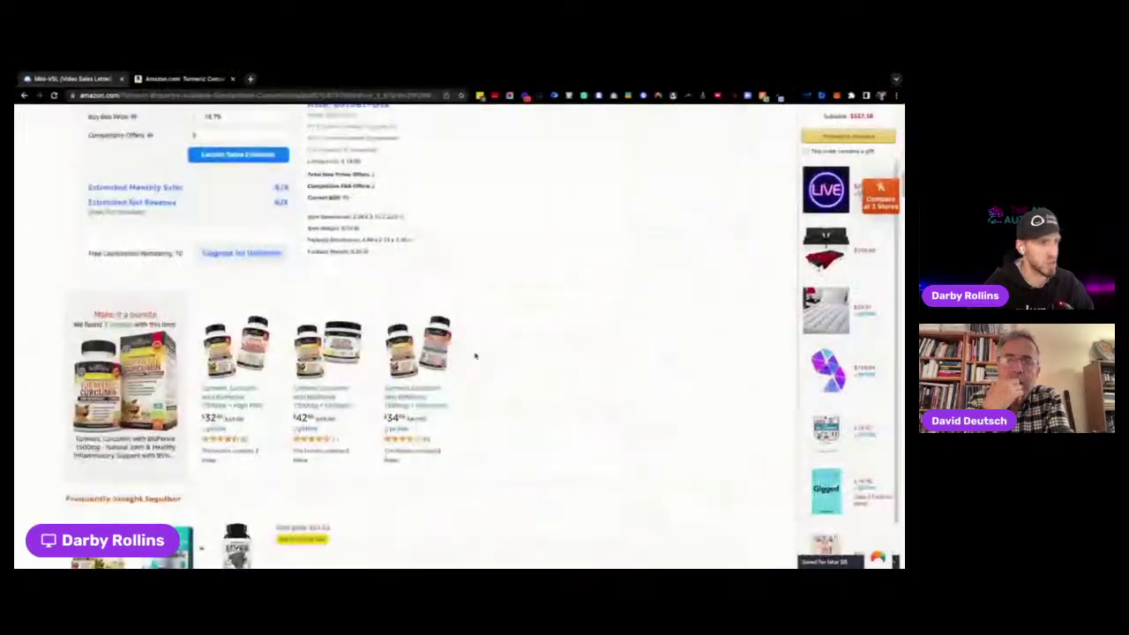
scroll(474, 356, "down", 15)
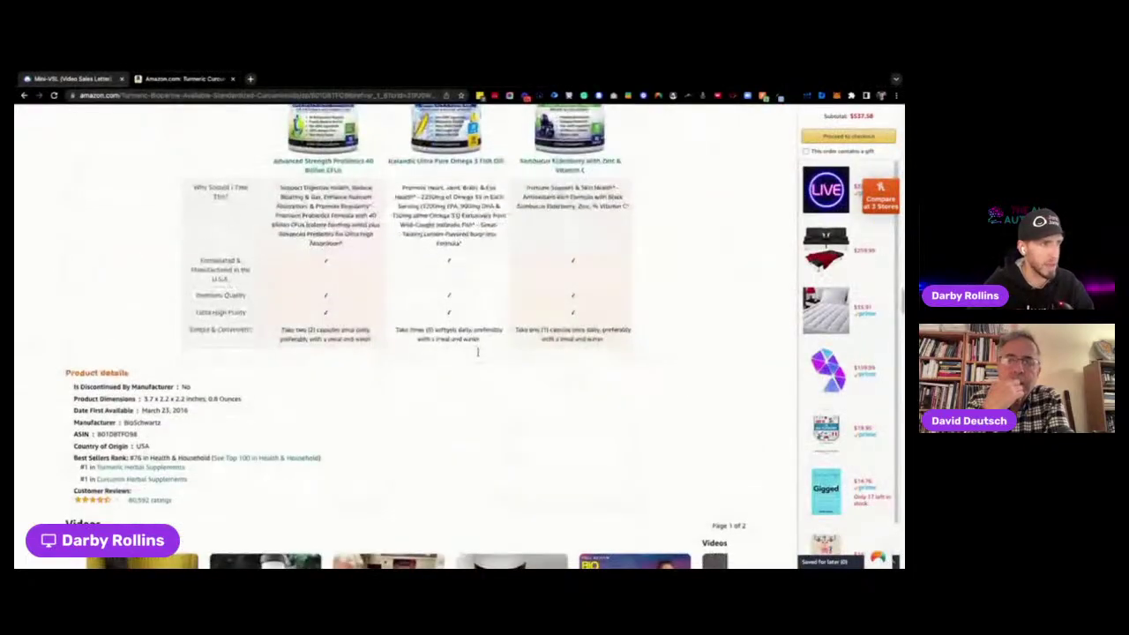
scroll(477, 352, "down", 20)
scroll(477, 352, "down", 6)
scroll(354, 295, "up", 1)
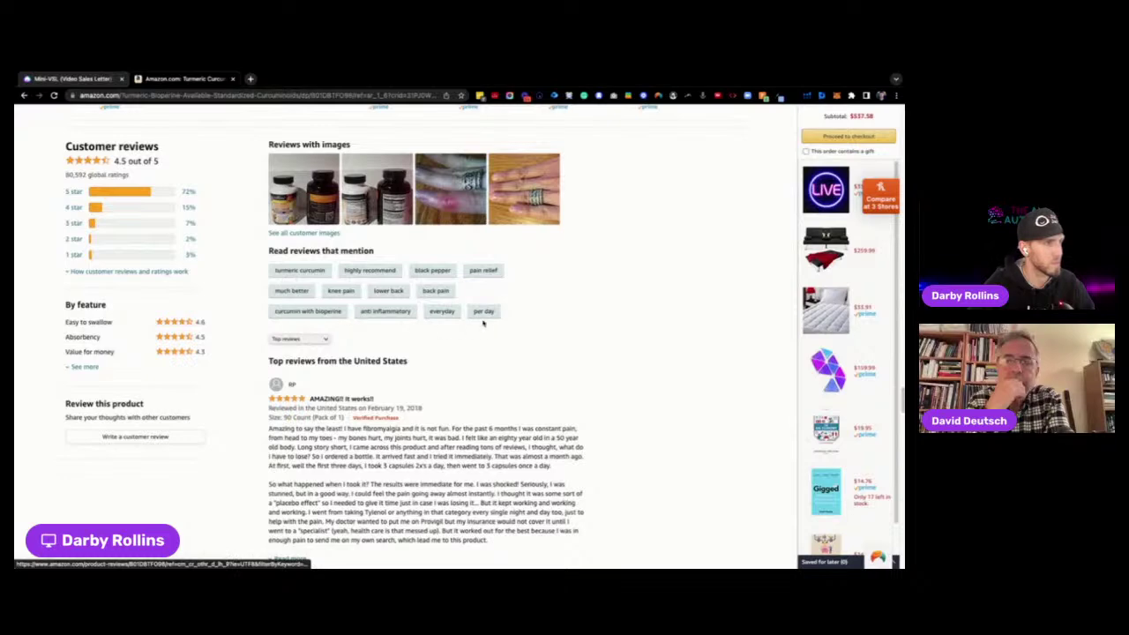
left_click(101, 83)
left_click(242, 378)
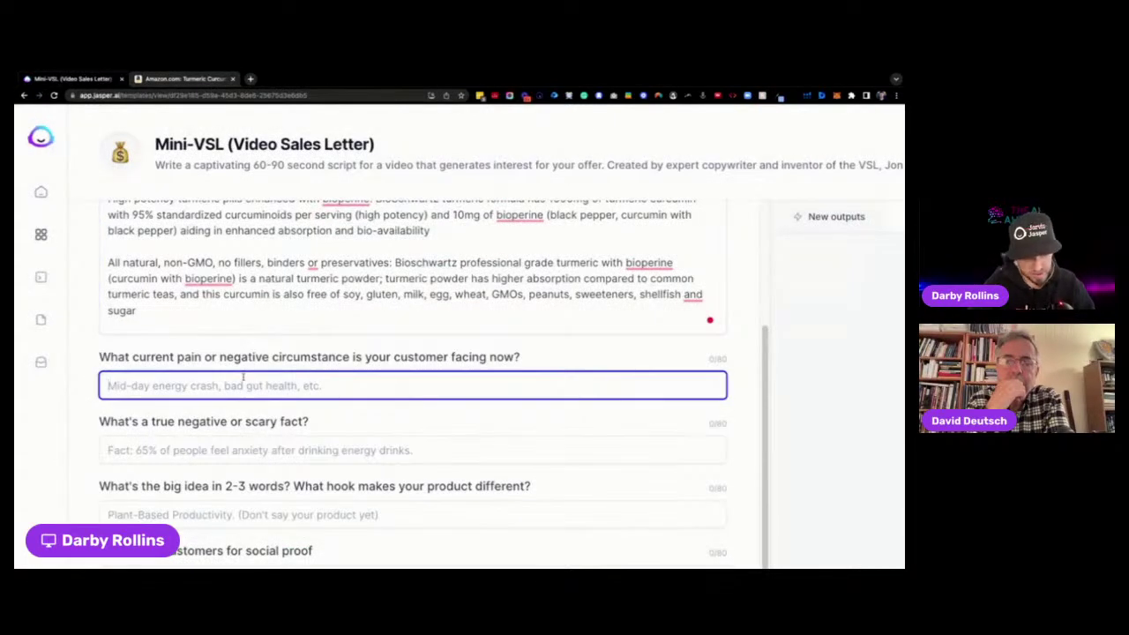
type("knee pain")
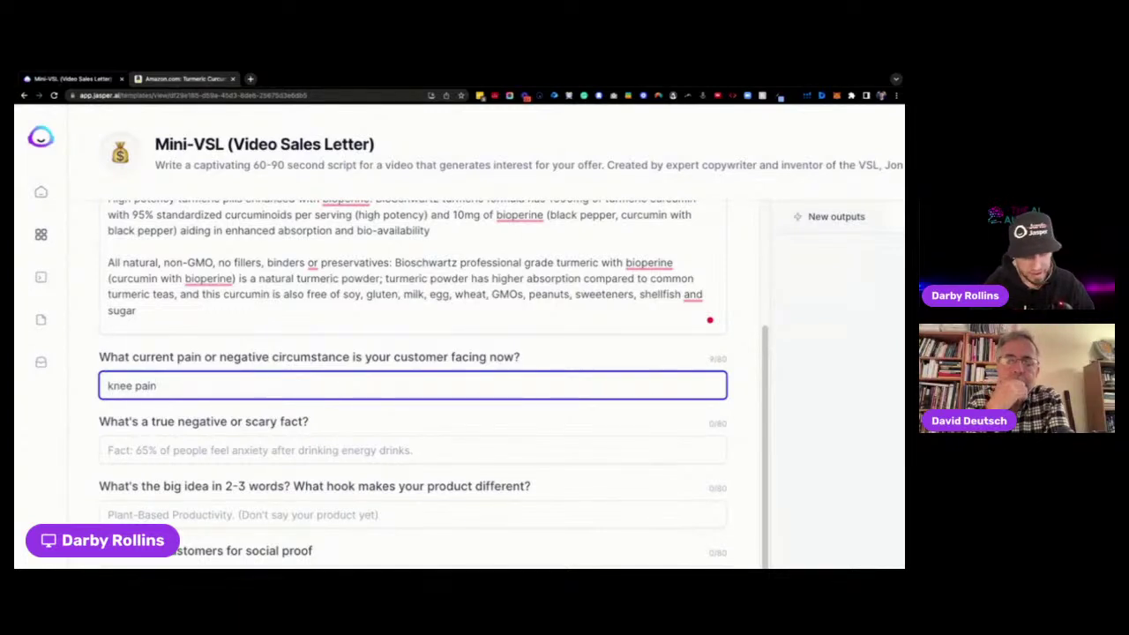
type(", lower back pain")
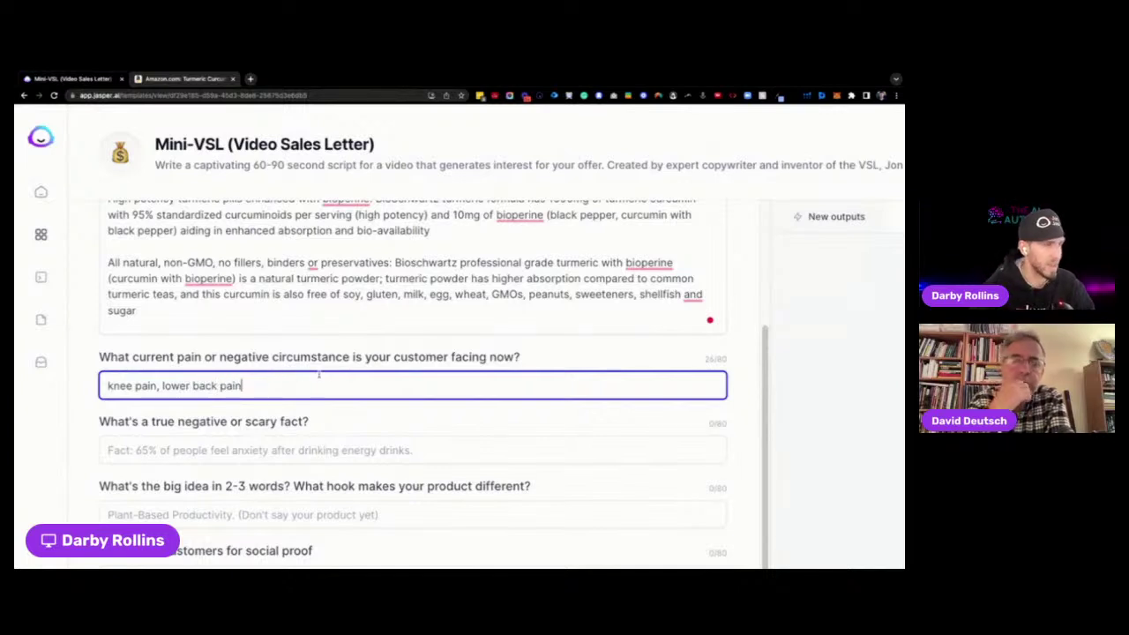
- Enter "having to take pain killers after surgery and risk addiction" as the true negative or scary fact
scroll(322, 374, "down", 1)
scroll(322, 374, "down", 1)
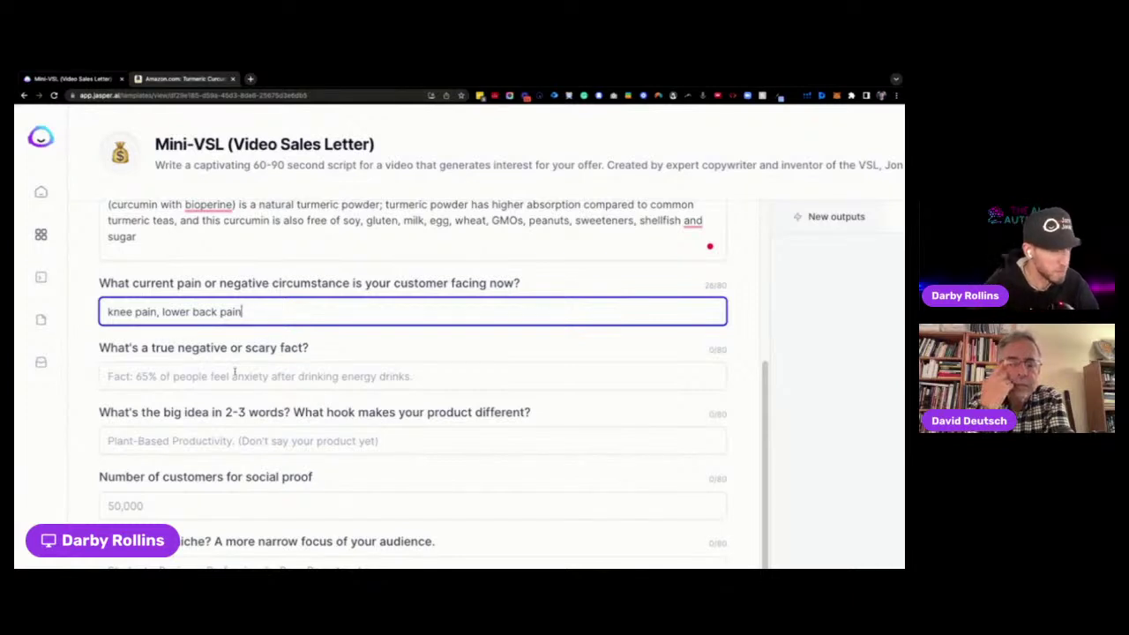
left_click(238, 374)
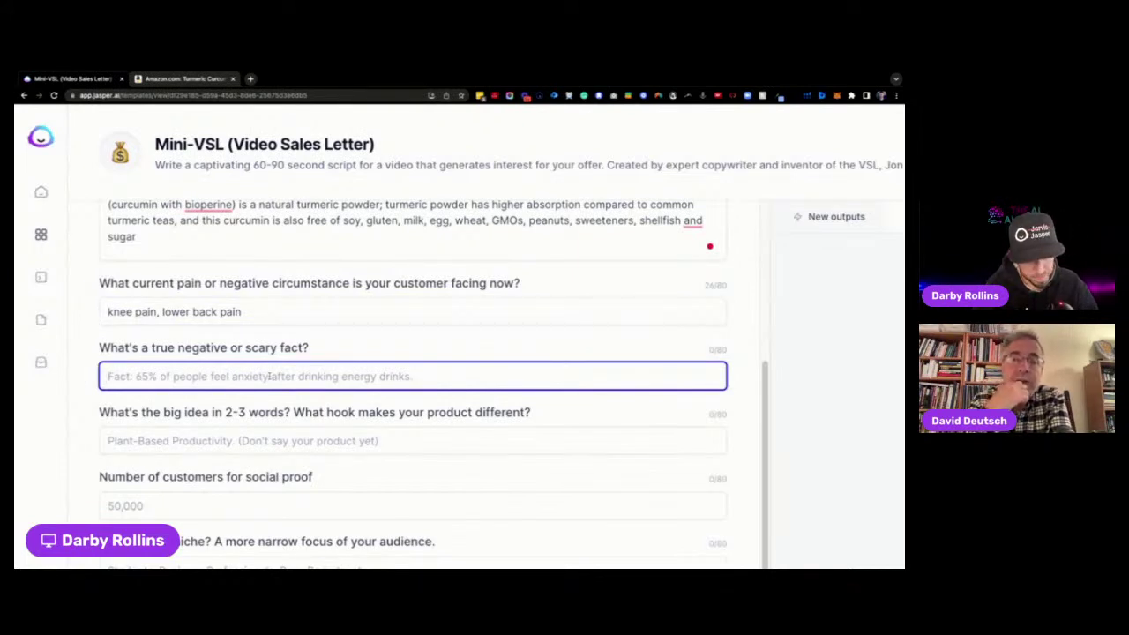
type("having t")
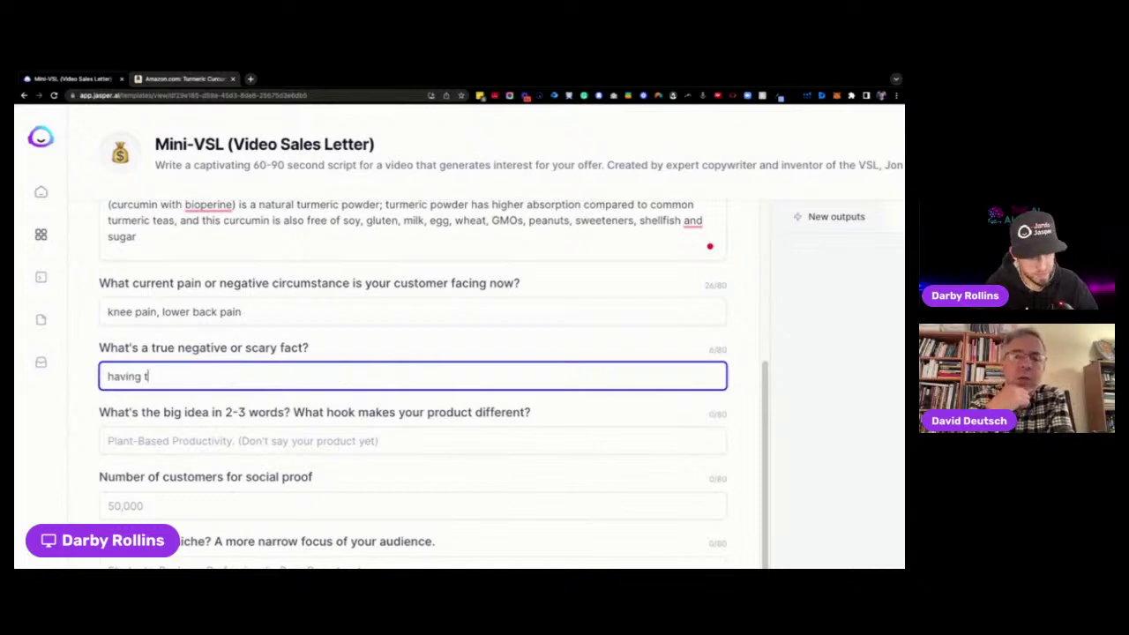
type("o take pain killers or")
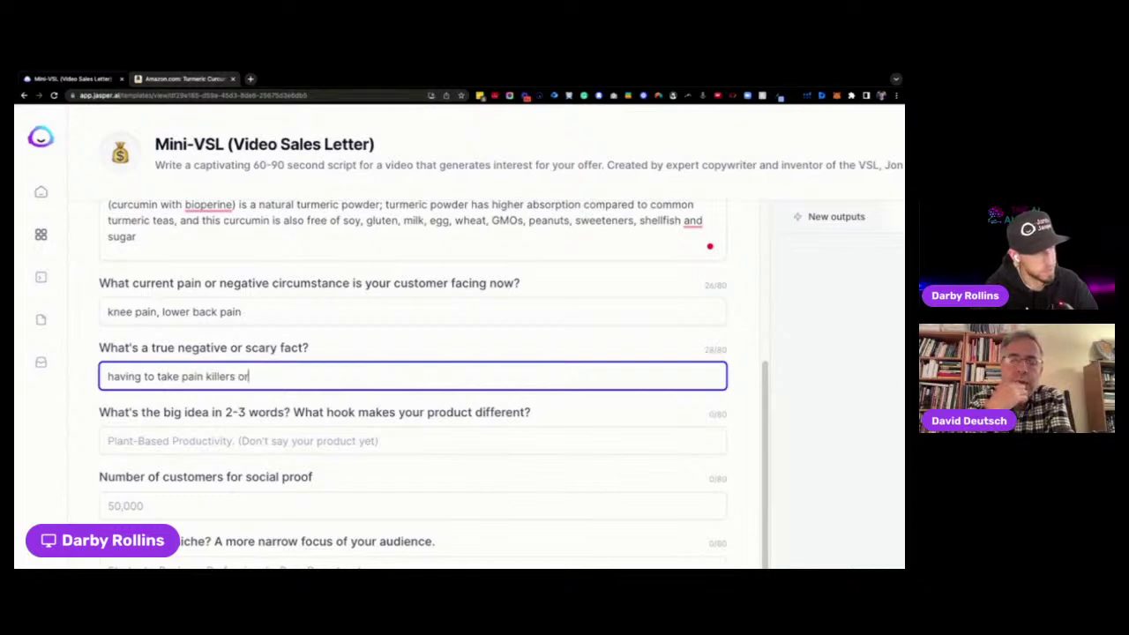
key("BackSpace")
type("after sur")
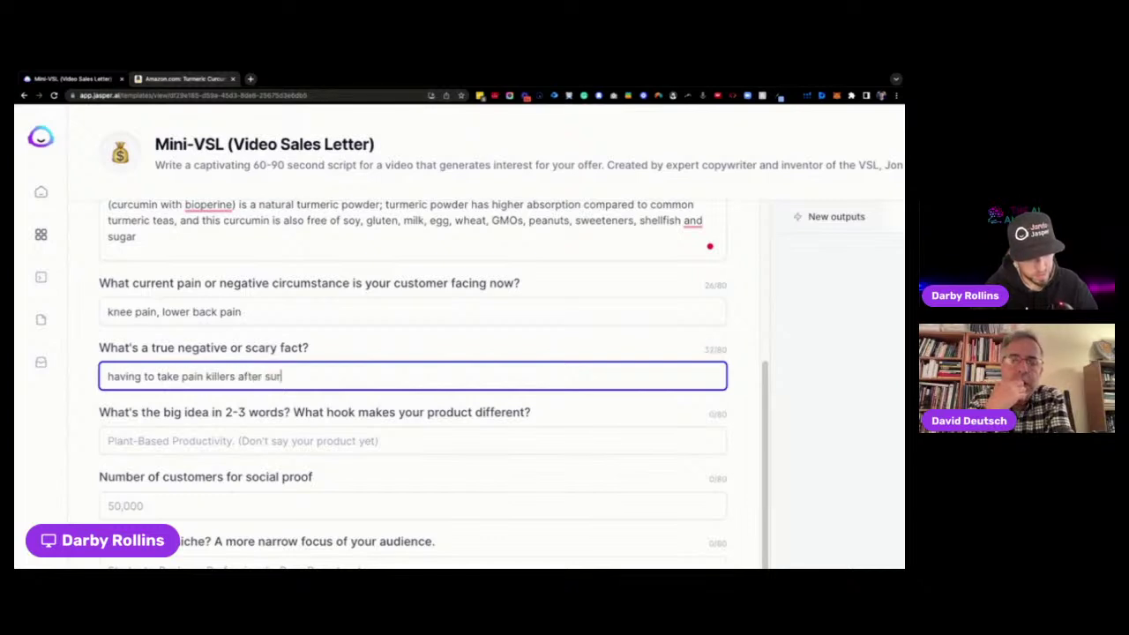
type("gery and ")
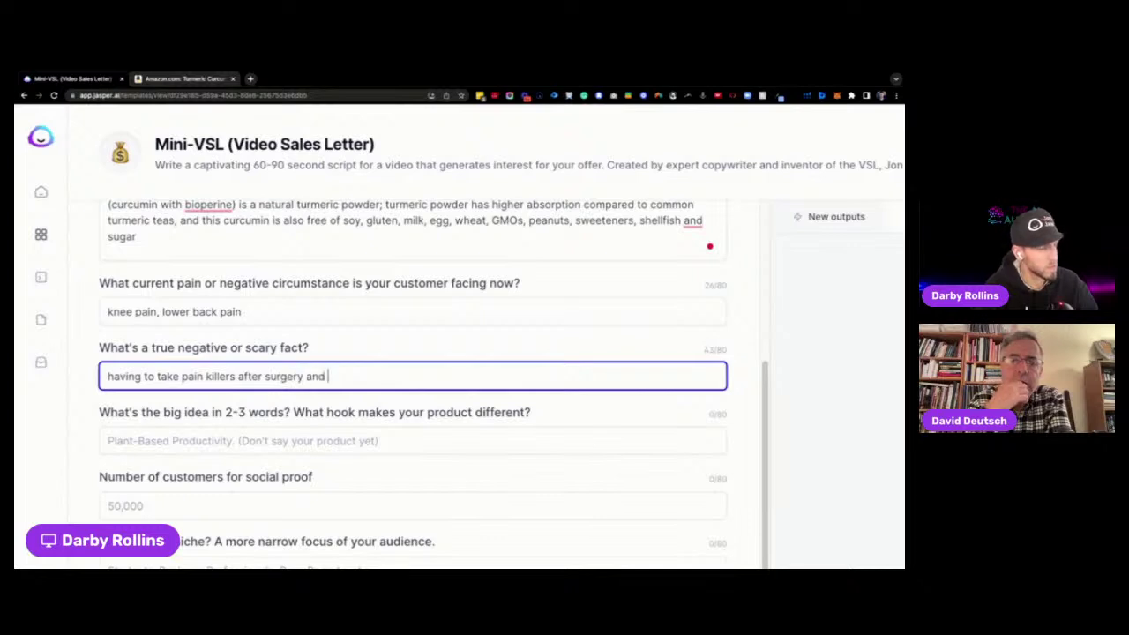
type("risk addiction")
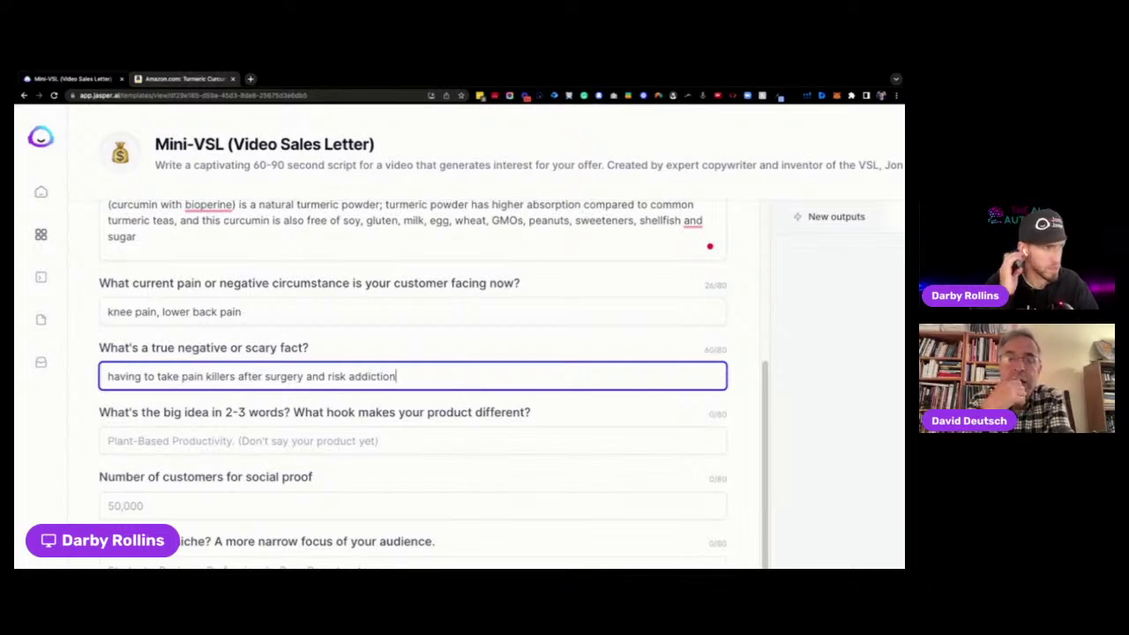
- Append ", knee surgery" to the end of the scary fact entry
scroll(359, 374, "down", 1)
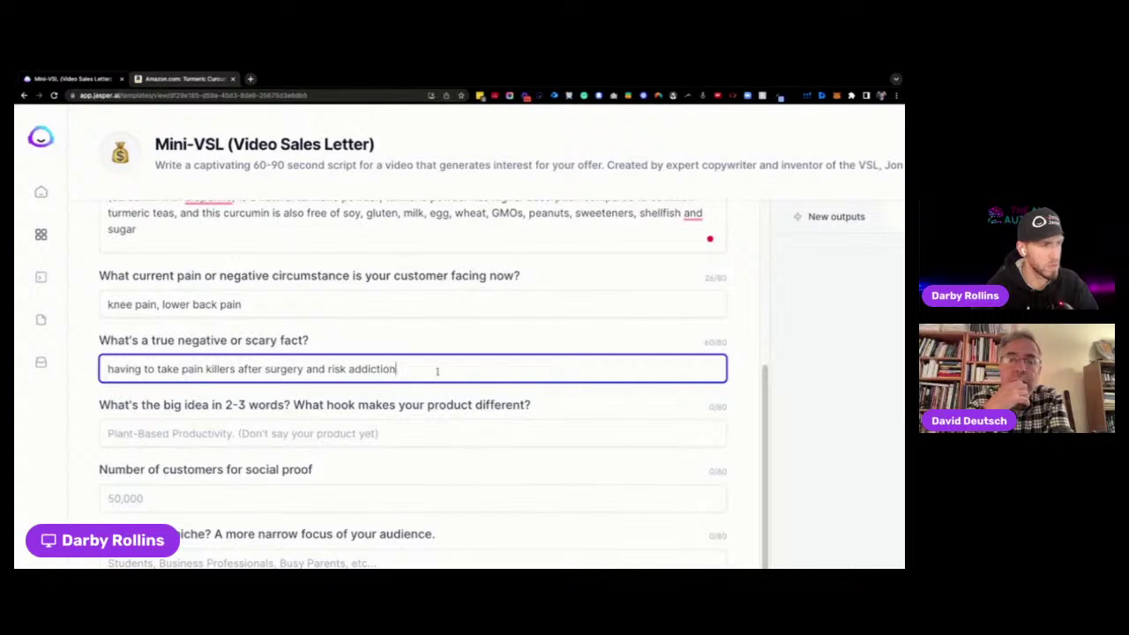
scroll(438, 376, "down", 2)
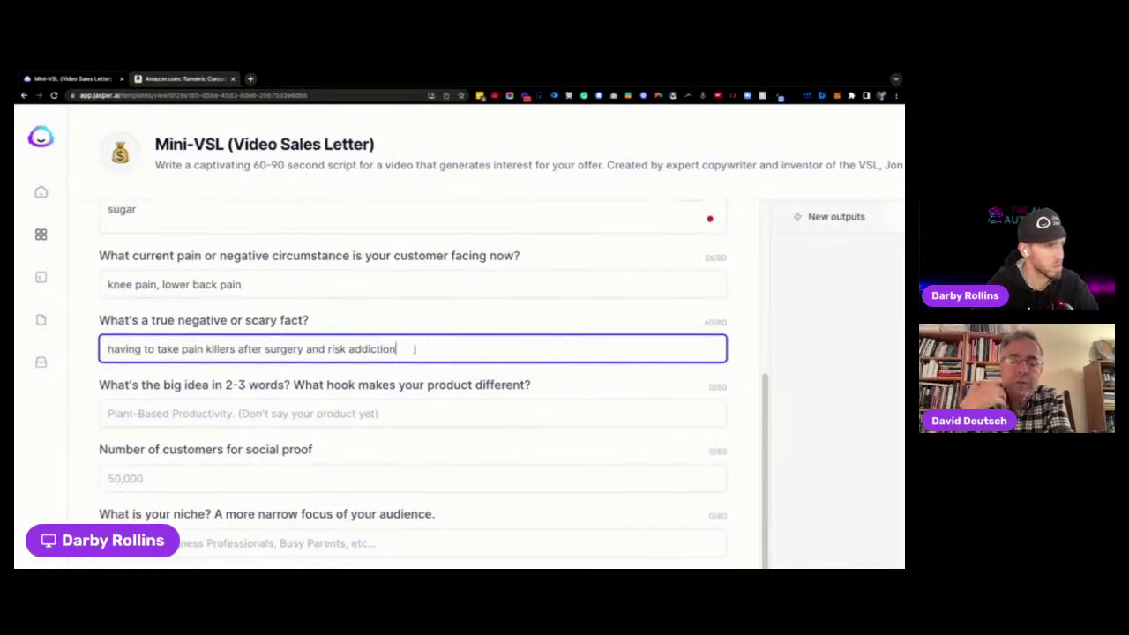
type(", ")
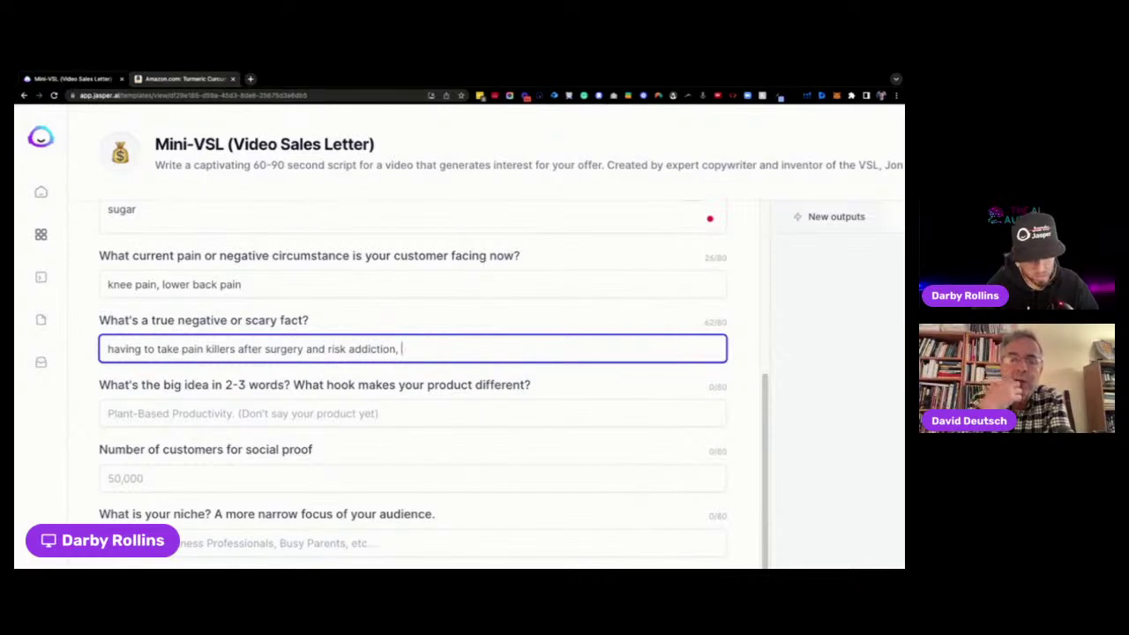
type("kne")
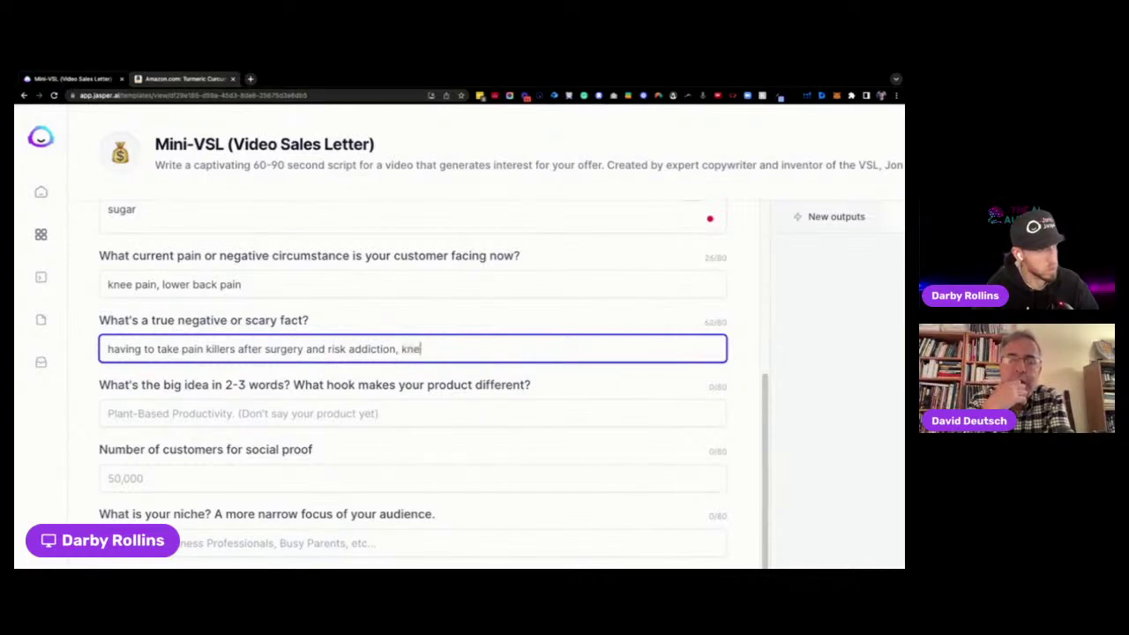
type("e surgery")
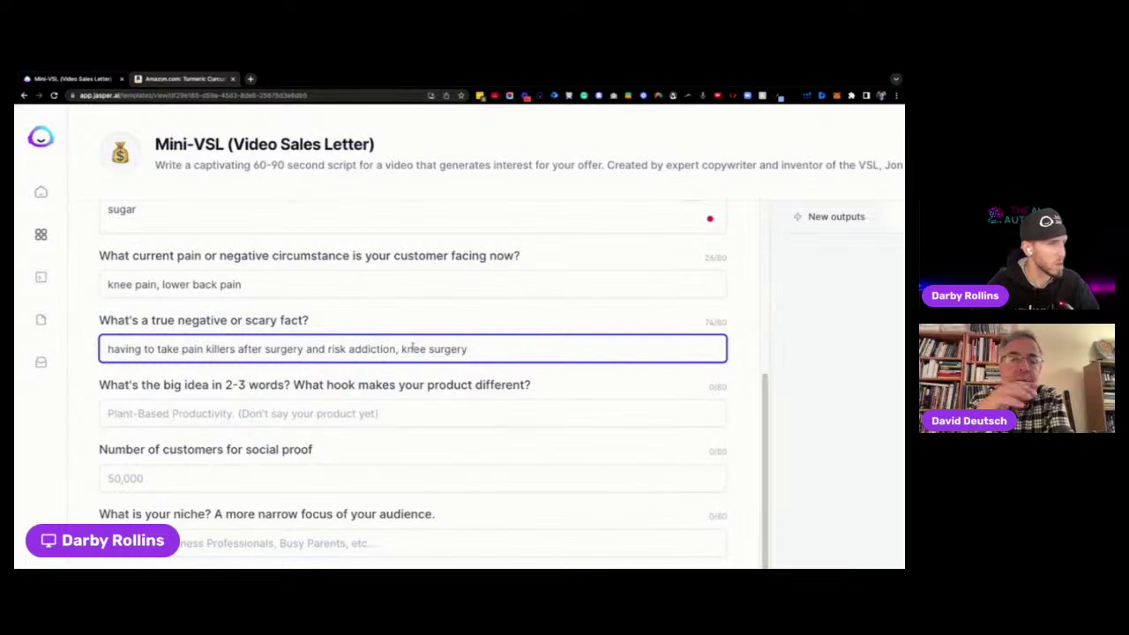
- Look over the remaining template fields and check the hint for the tone of voice
scroll(417, 338, "down", 1)
scroll(417, 338, "down", 5)
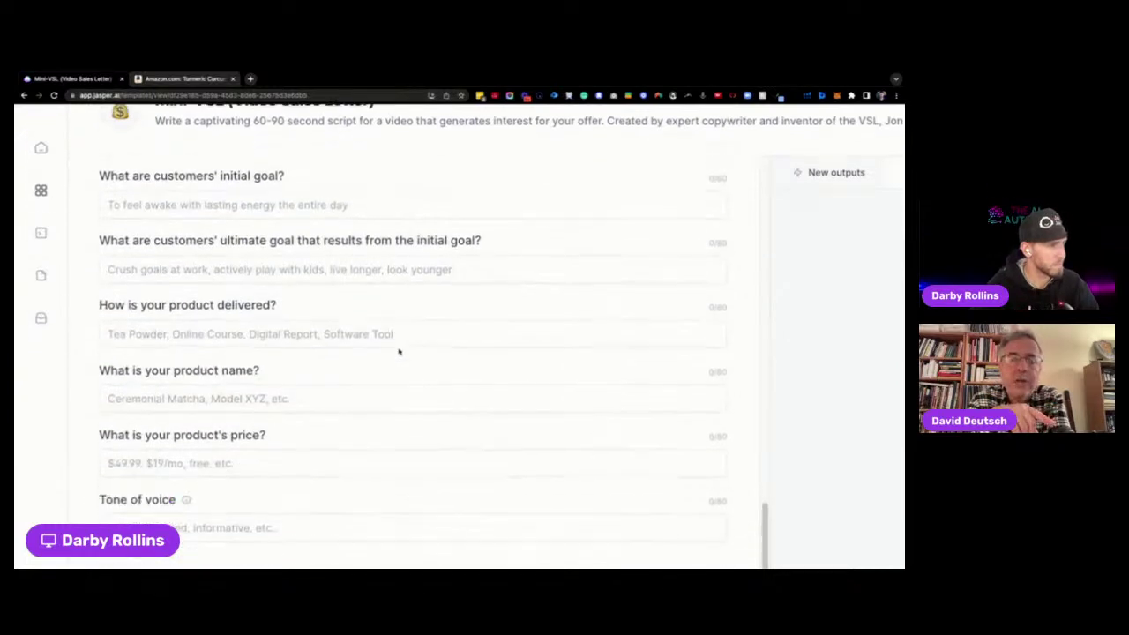
mouse_move(186, 457)
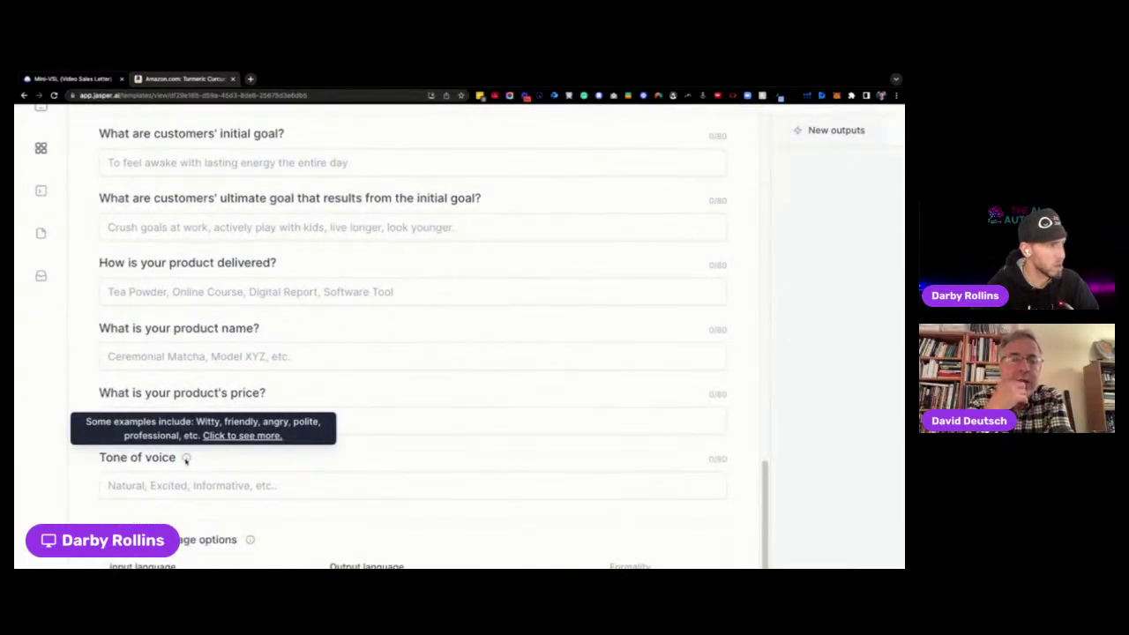
left_click(194, 477)
triple_click(200, 468)
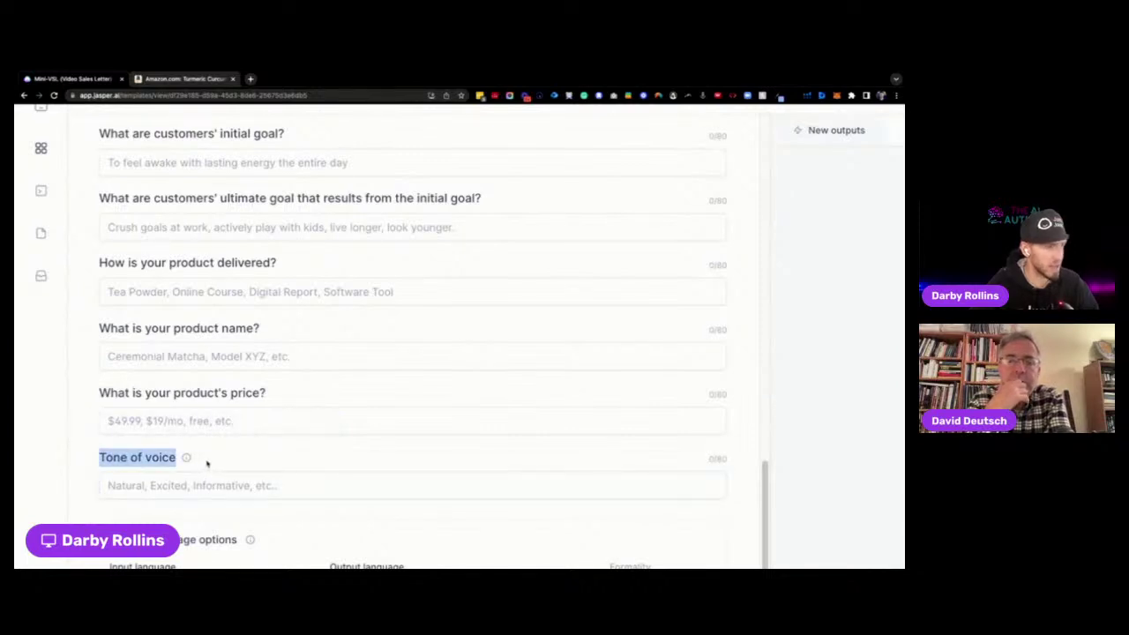
left_click(175, 457)
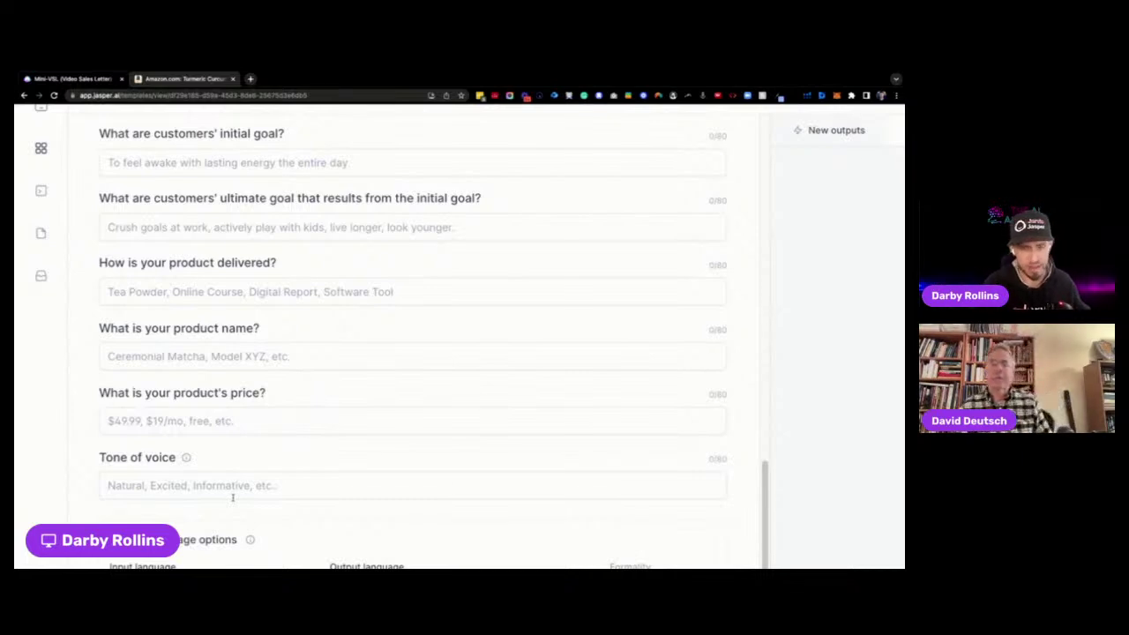
- Enter "Natural Supplements" as the big idea that makes the product different
scroll(215, 353, "up", 2)
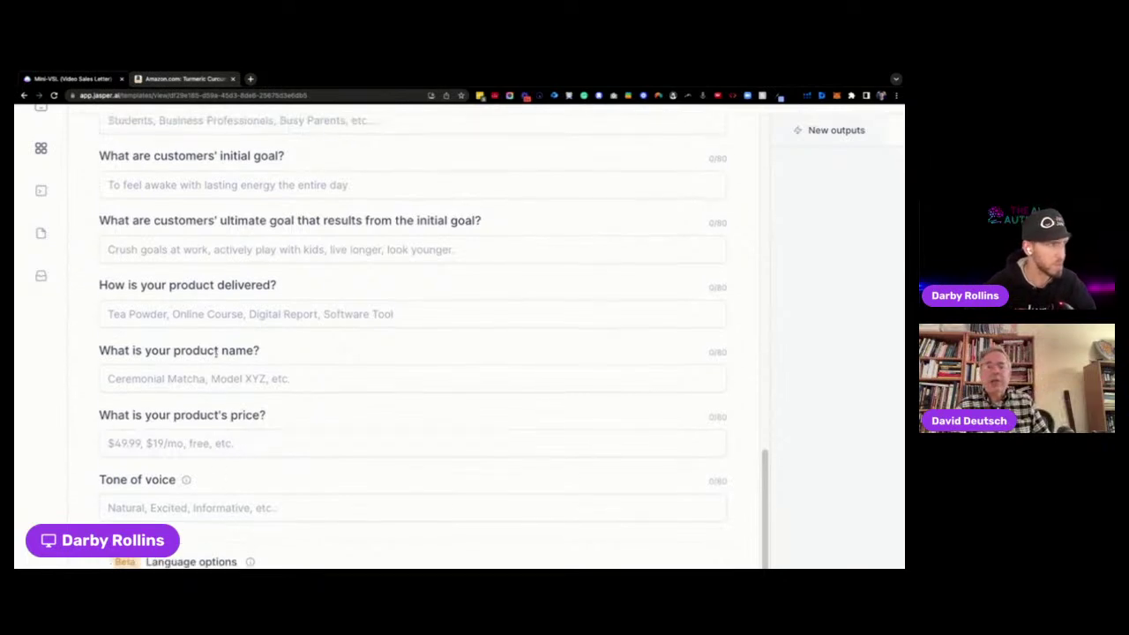
scroll(215, 333, "up", 5)
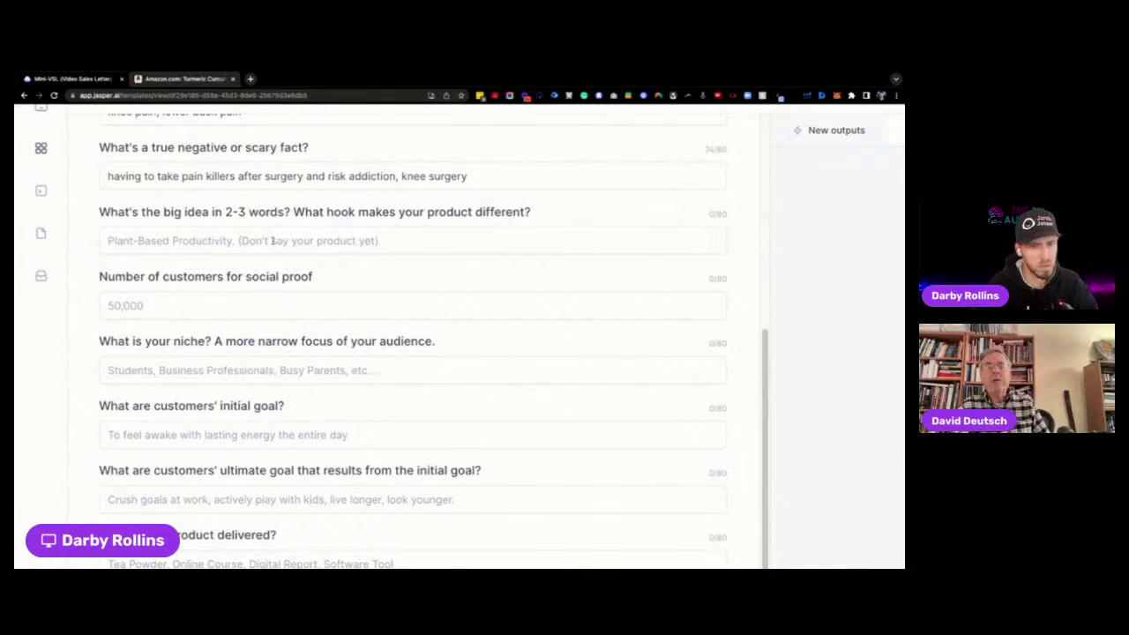
left_click(272, 240)
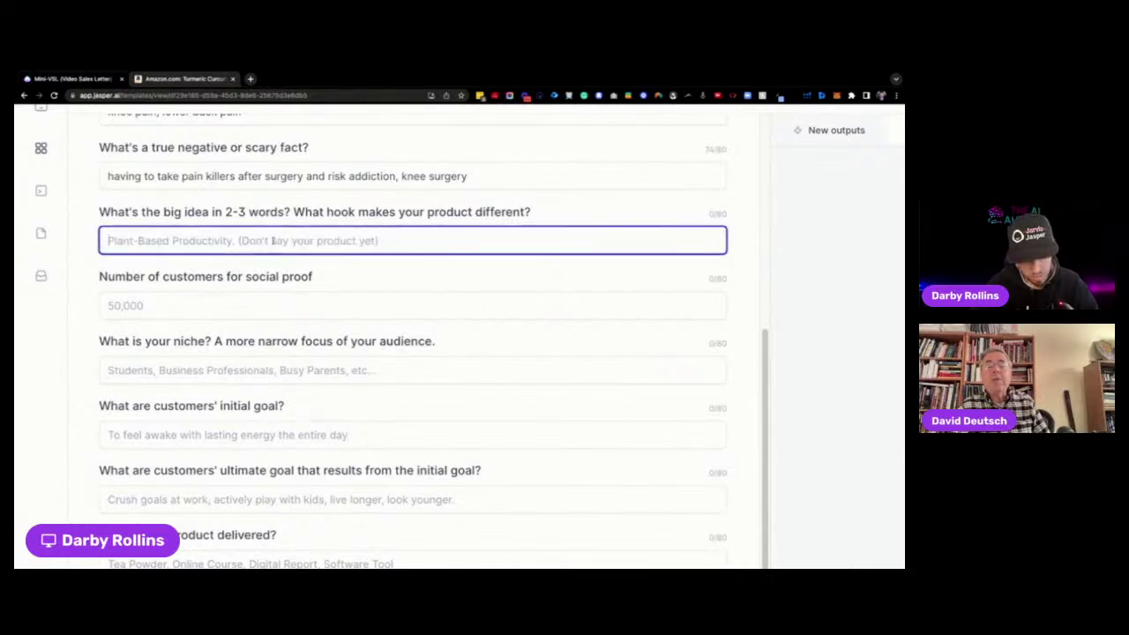
type("Natural SUpplement")
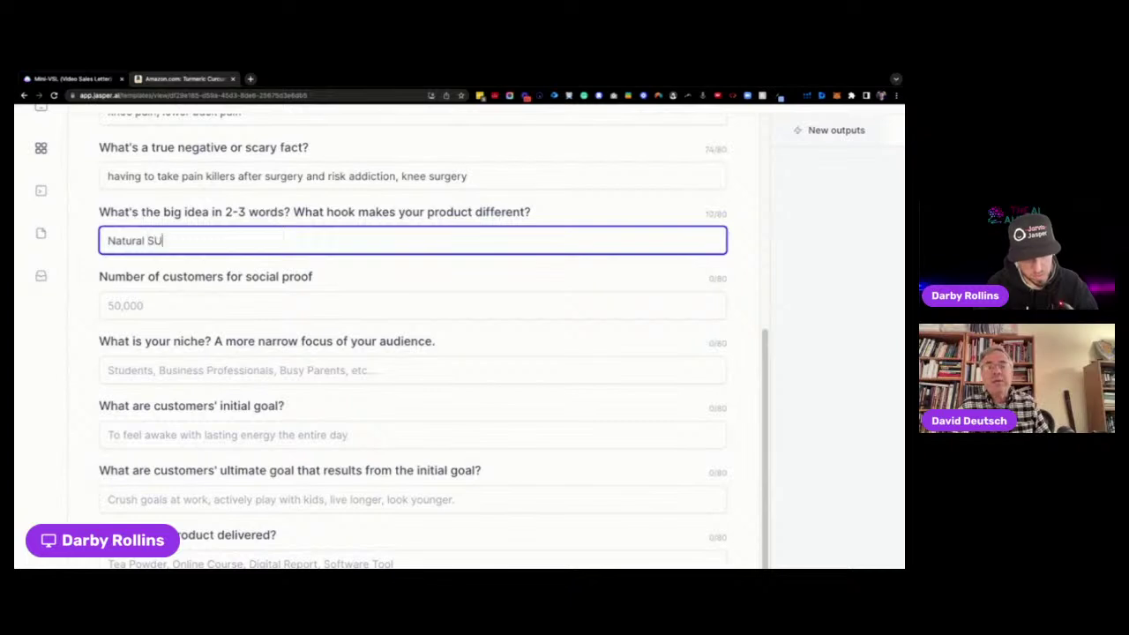
key("BackSpace")
key("BackSpace")
key("BackSpace")
key("BackSpace")
key("BackSpace")
key("BackSpace")
key("BackSpace")
key("BackSpace")
key("BackSpace")
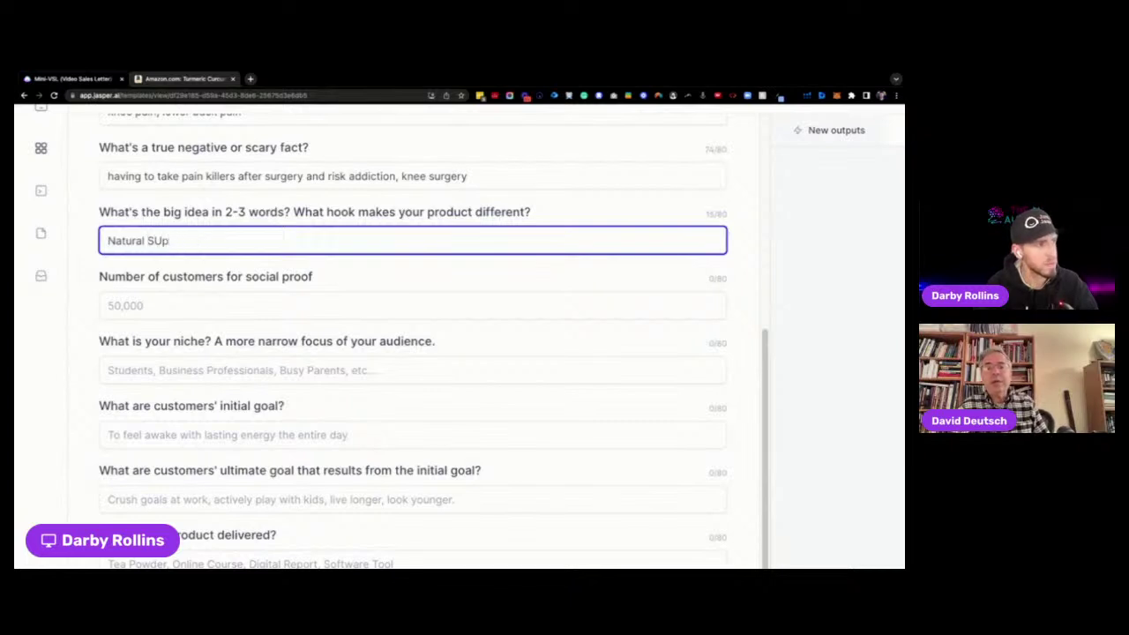
type("upplements")
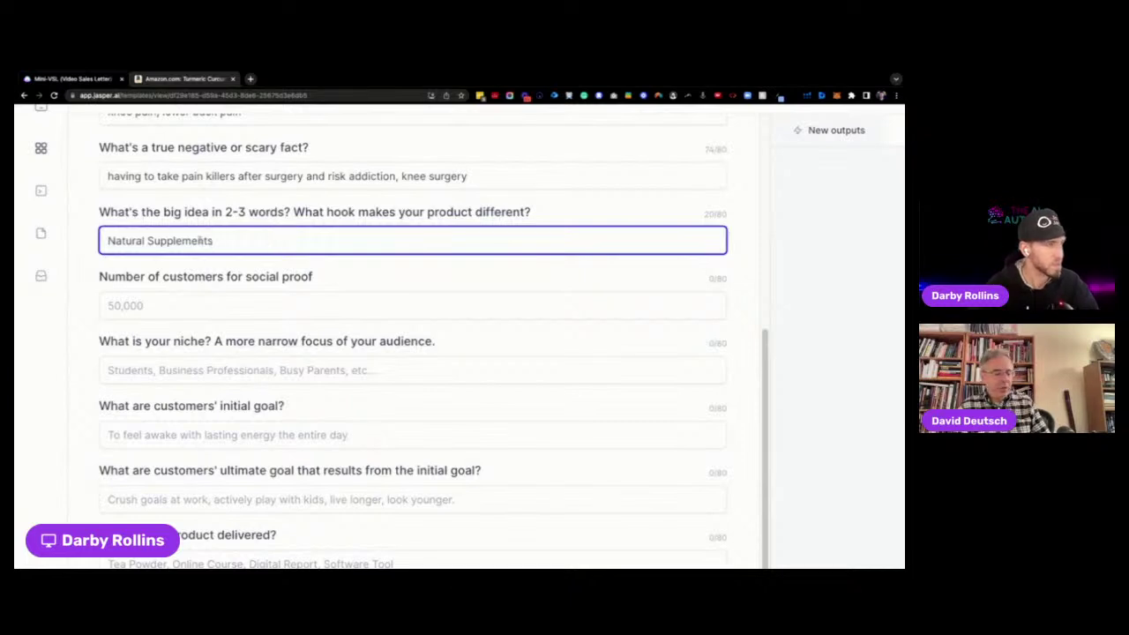
triple_click(234, 241)
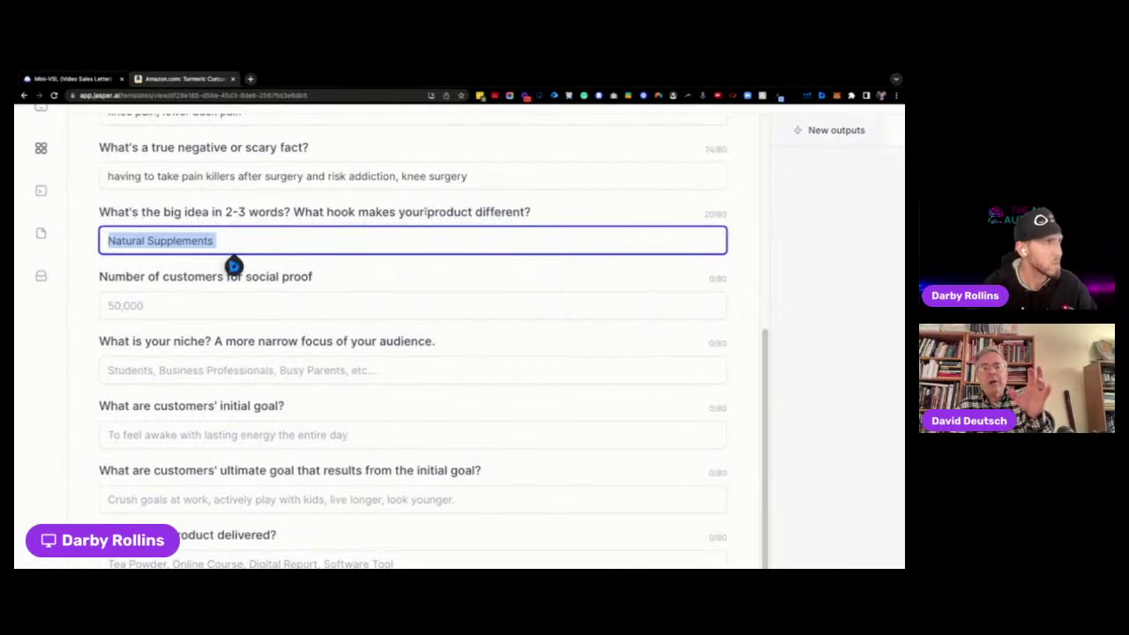
- Create a new Jasper document from scratch in a separate browser tab
key("ctrl+t")
key("Return")
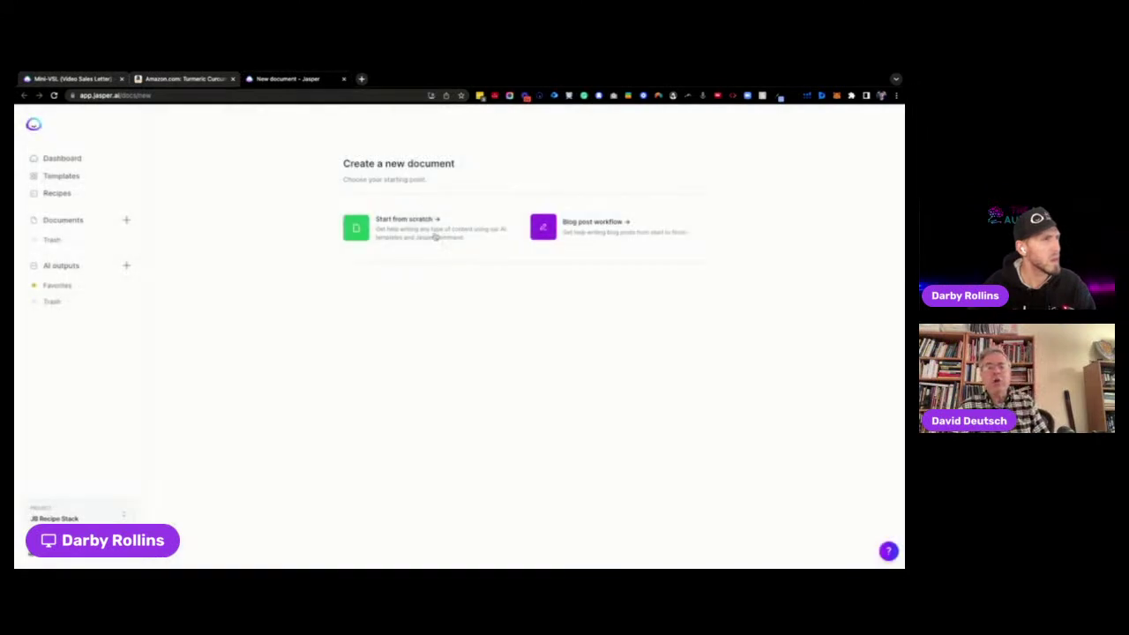
left_click(407, 231)
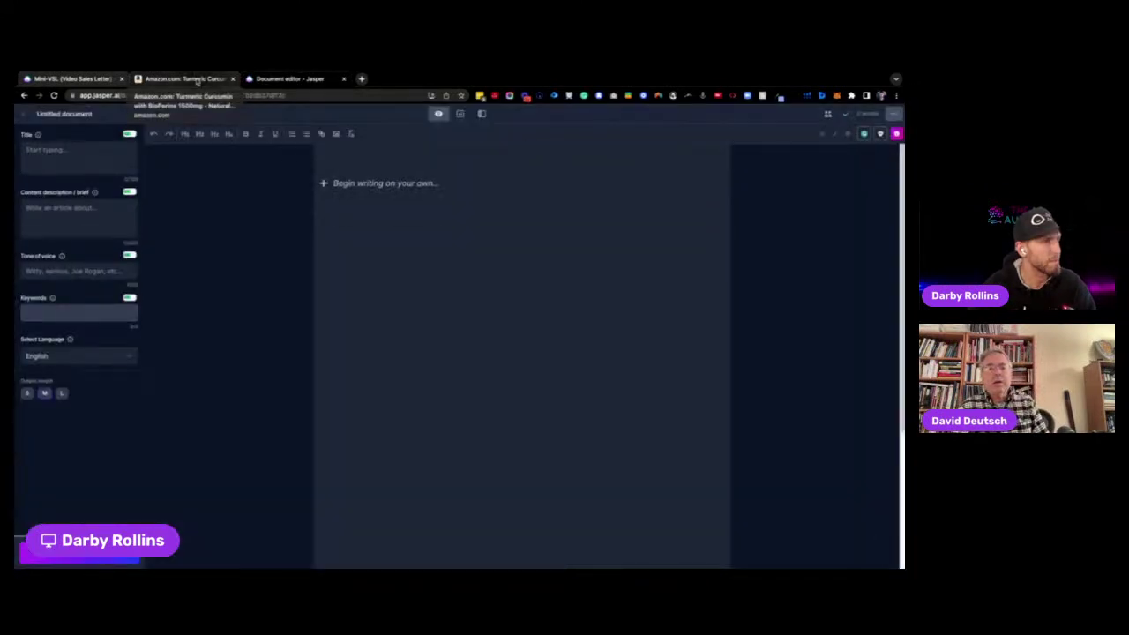
- On the Amazon listing, expand the first top review, "AMAZING!! It works!!", and copy its full text
left_click(196, 79)
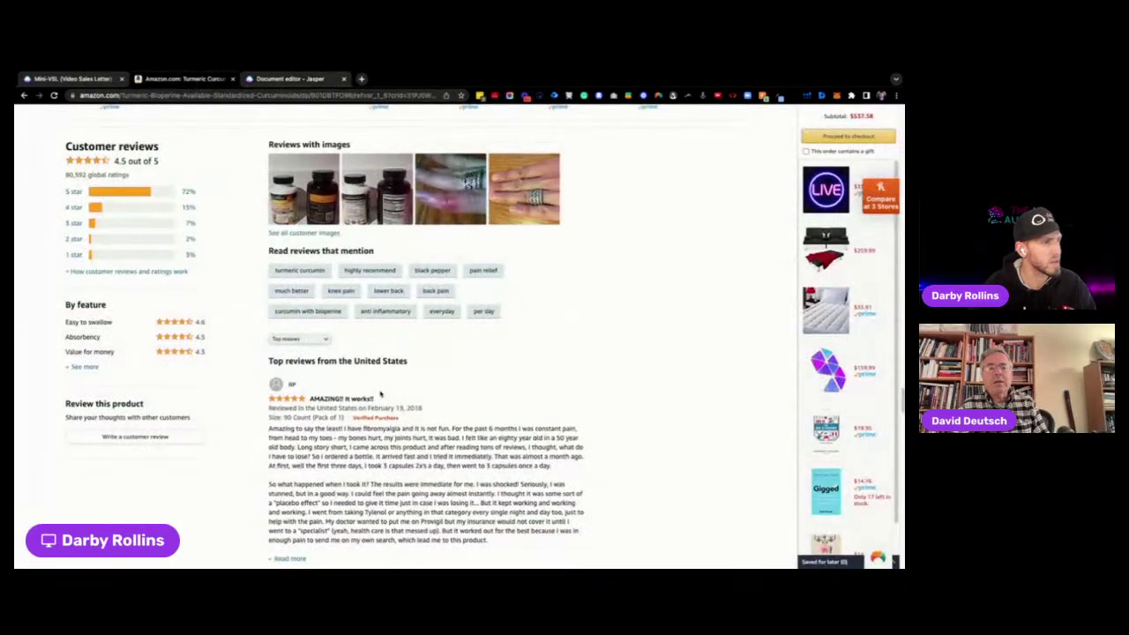
scroll(376, 400, "down", 2)
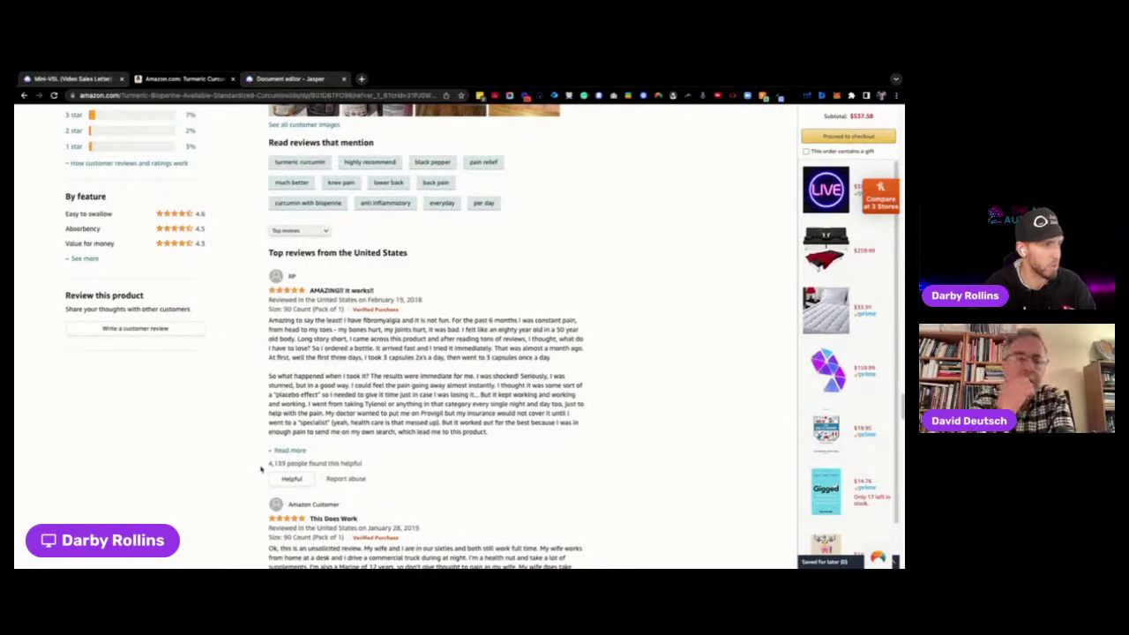
left_click_drag(263, 466, 385, 469)
left_click(289, 449)
scroll(377, 419, "down", 2)
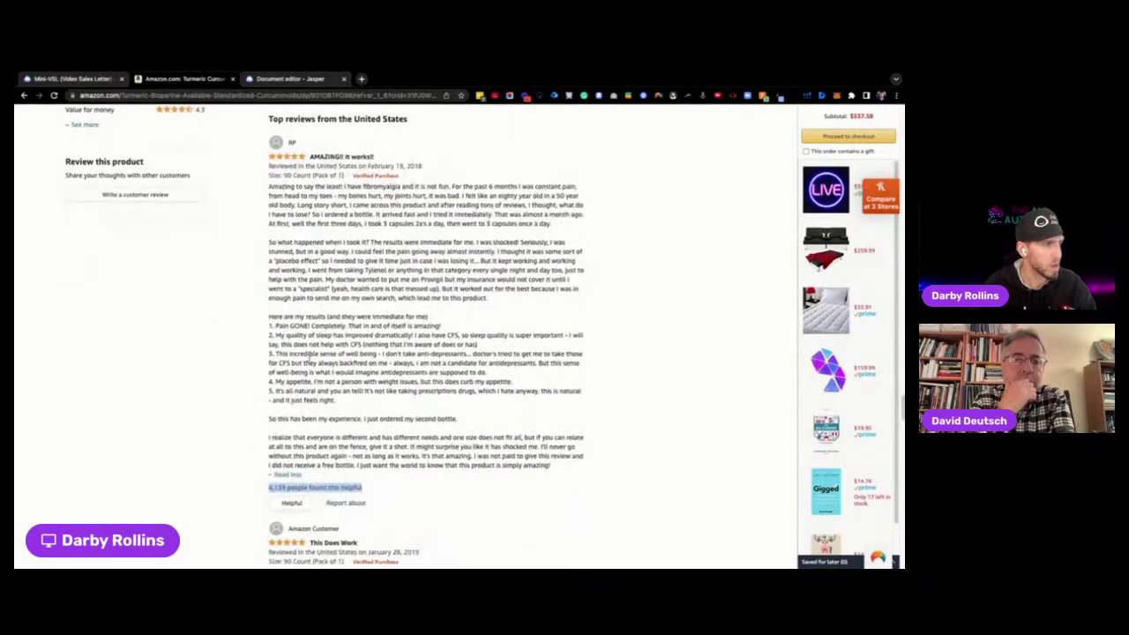
left_click_drag(576, 470, 268, 192)
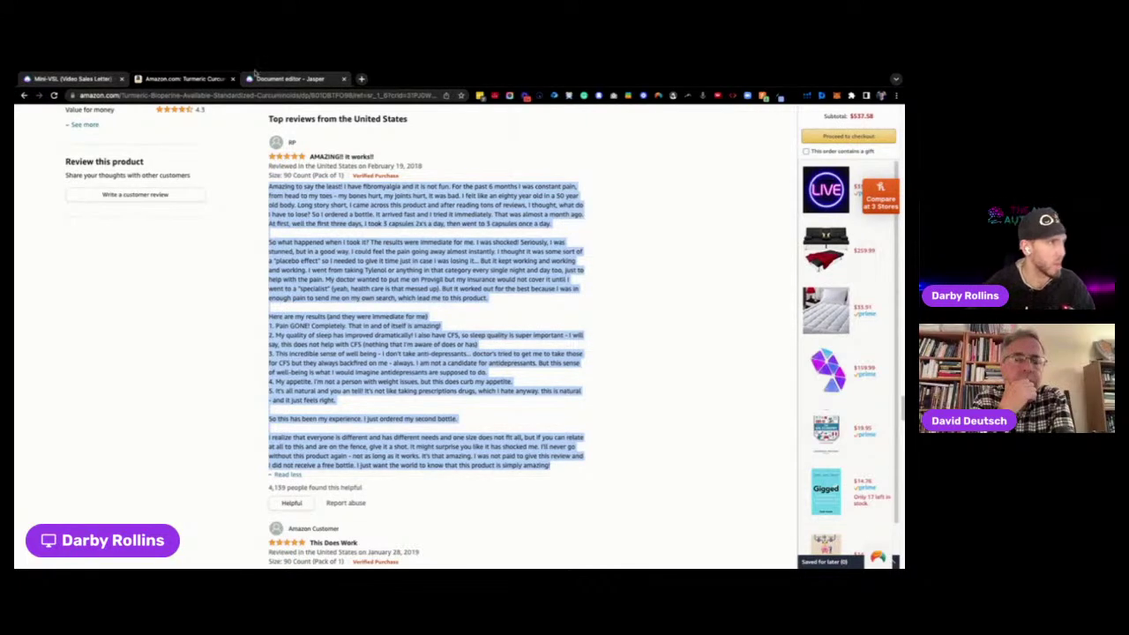
- Paste the copied Amazon review into the blank Jasper document without its source formatting
left_click(286, 78)
left_click(376, 183)
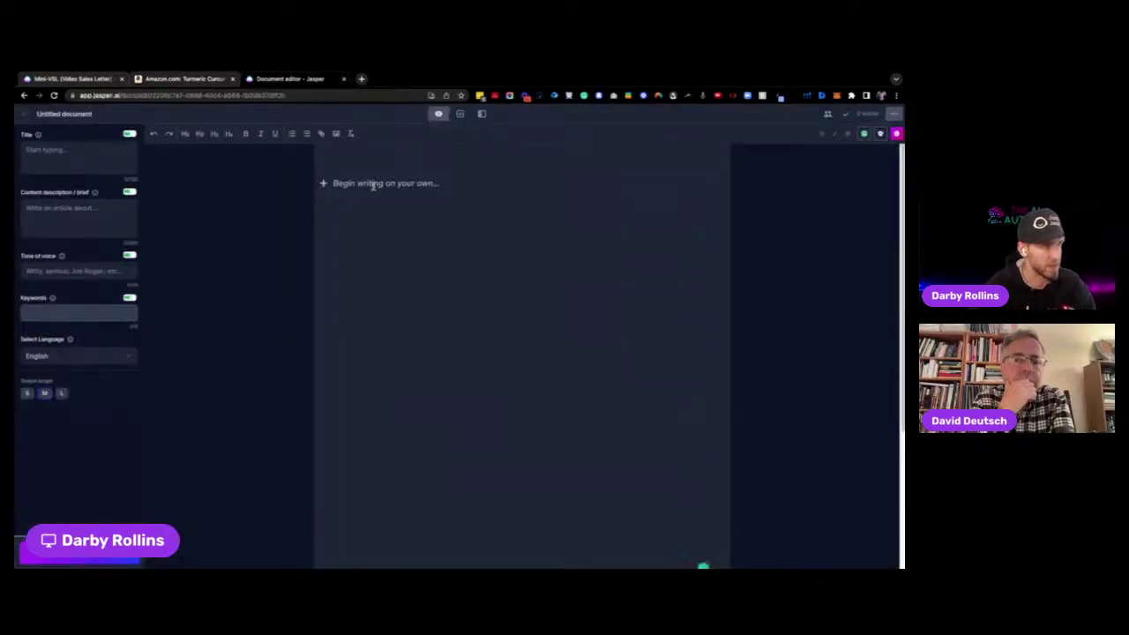
key("ctrl+v")
key("ctrl+z")
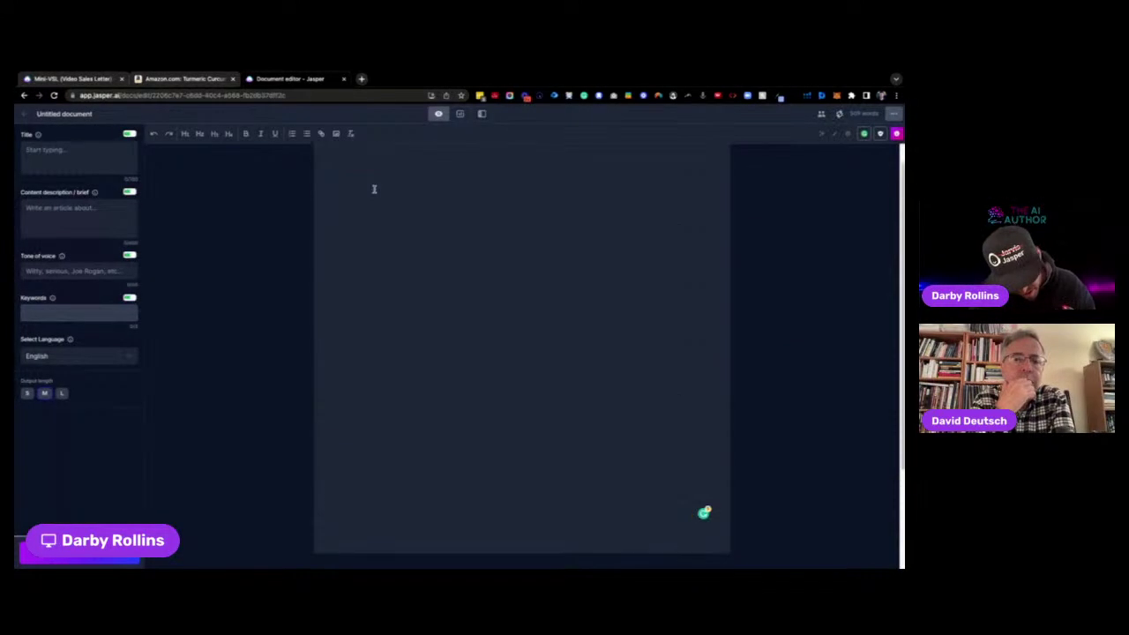
key("ctrl+shift+v")
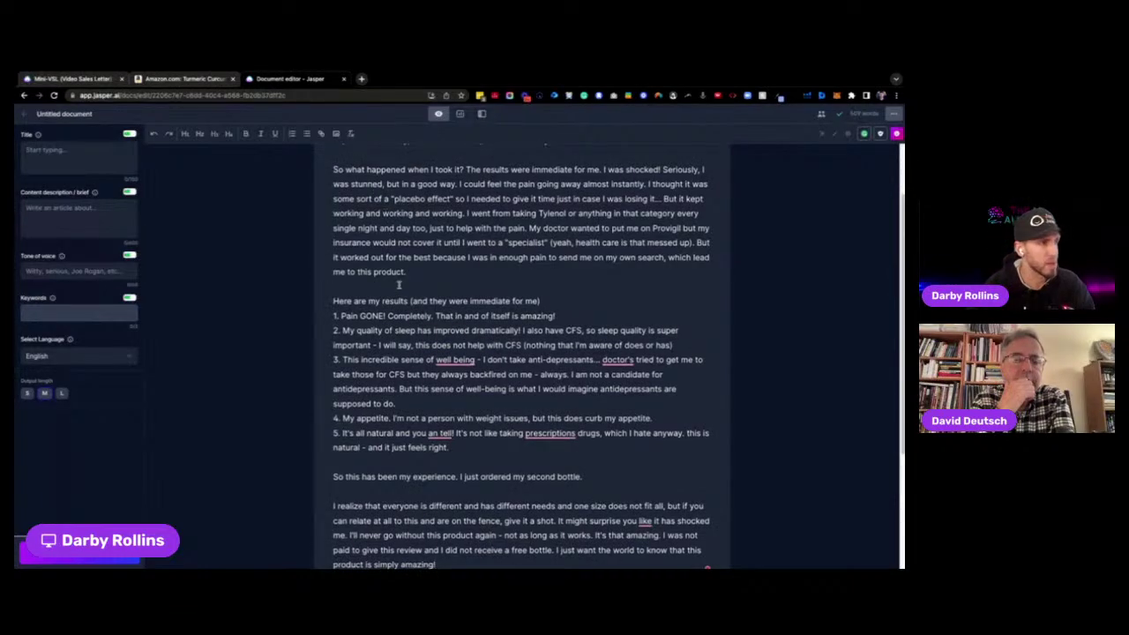
- Read through the pasted review, examining its numbered list of results for customer benefits
scroll(399, 285, "up", 3)
left_click_drag(333, 182, 547, 494)
double_click(394, 353)
triple_click(395, 354)
triple_click(394, 369)
triple_click(394, 385)
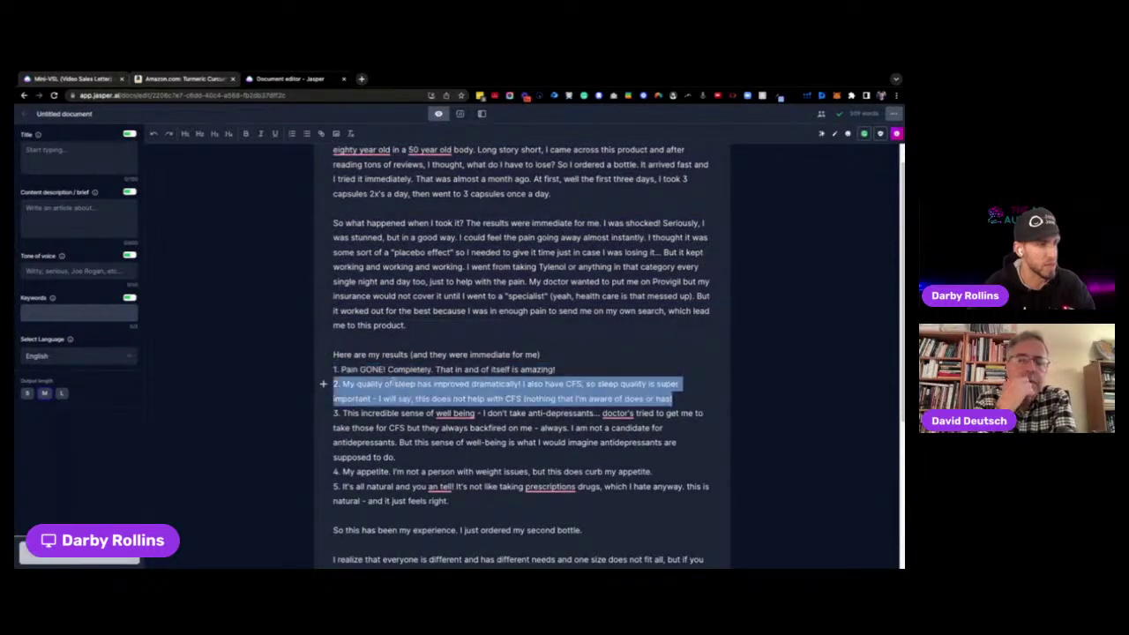
triple_click(361, 413)
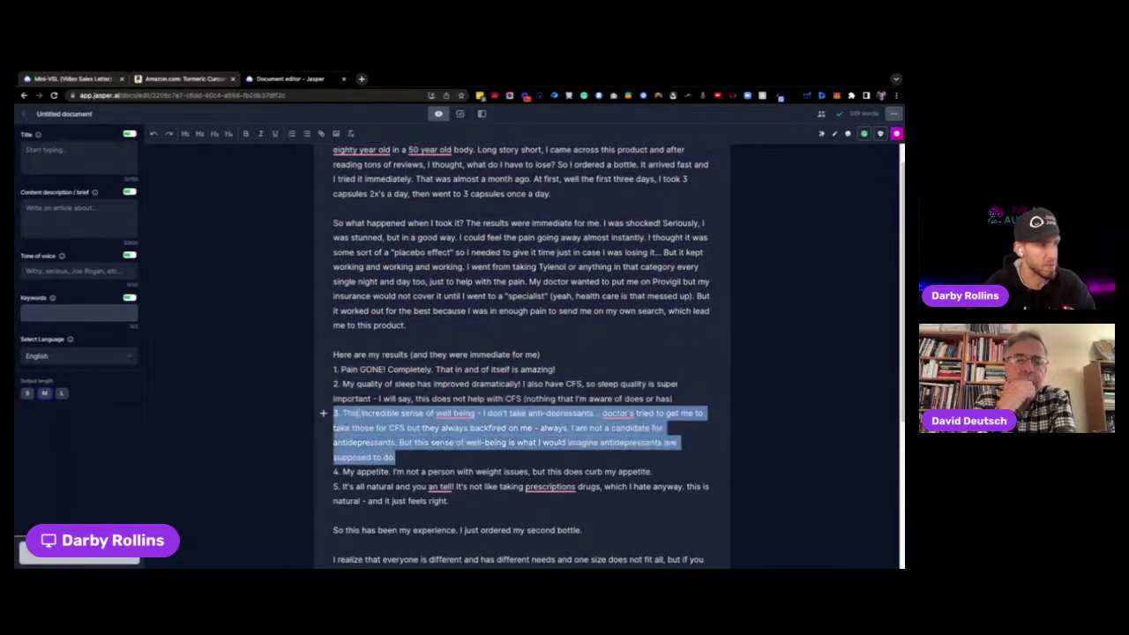
scroll(520, 353, "down", 1)
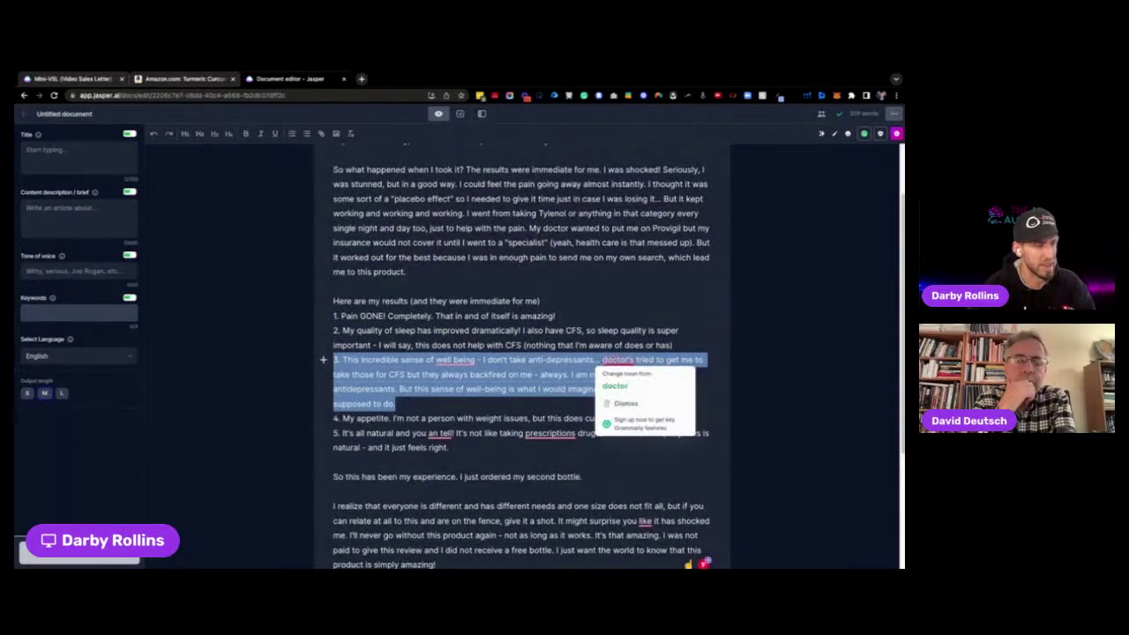
- Examine results 4 and 5 of the pasted review and its closing paragraphs
triple_click(355, 417)
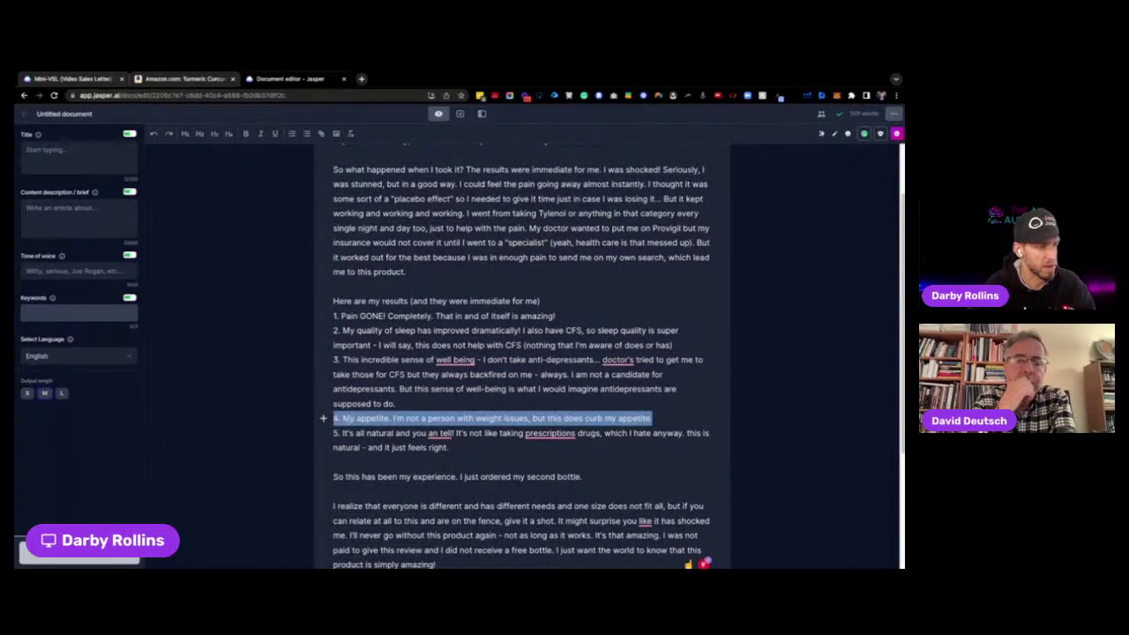
triple_click(361, 433)
scroll(420, 422, "down", 1)
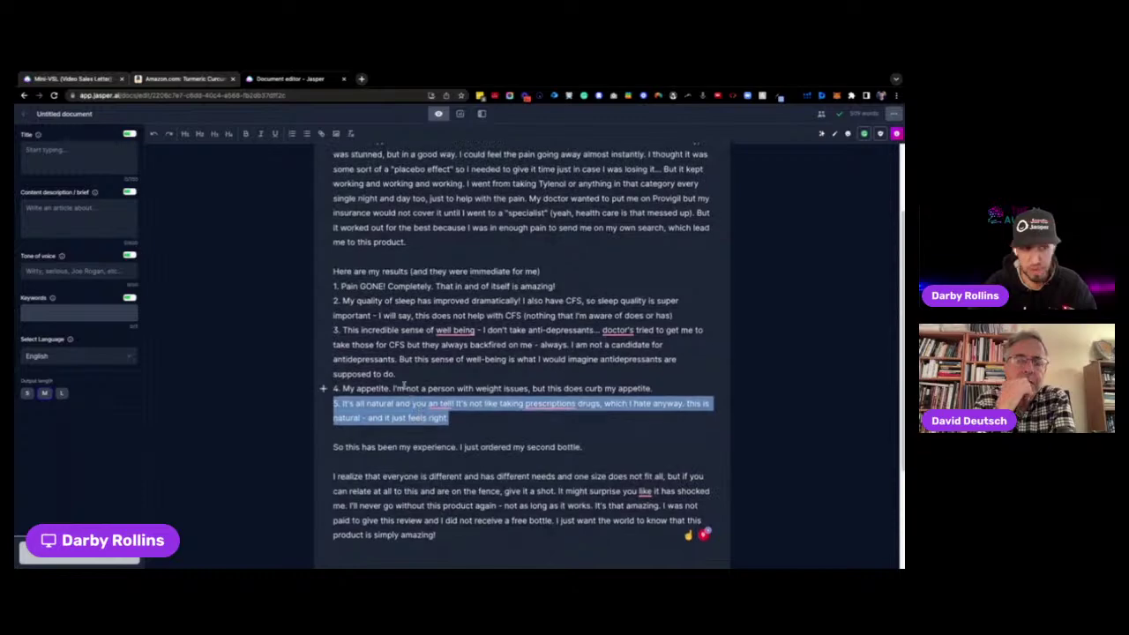
scroll(399, 406, "down", 2)
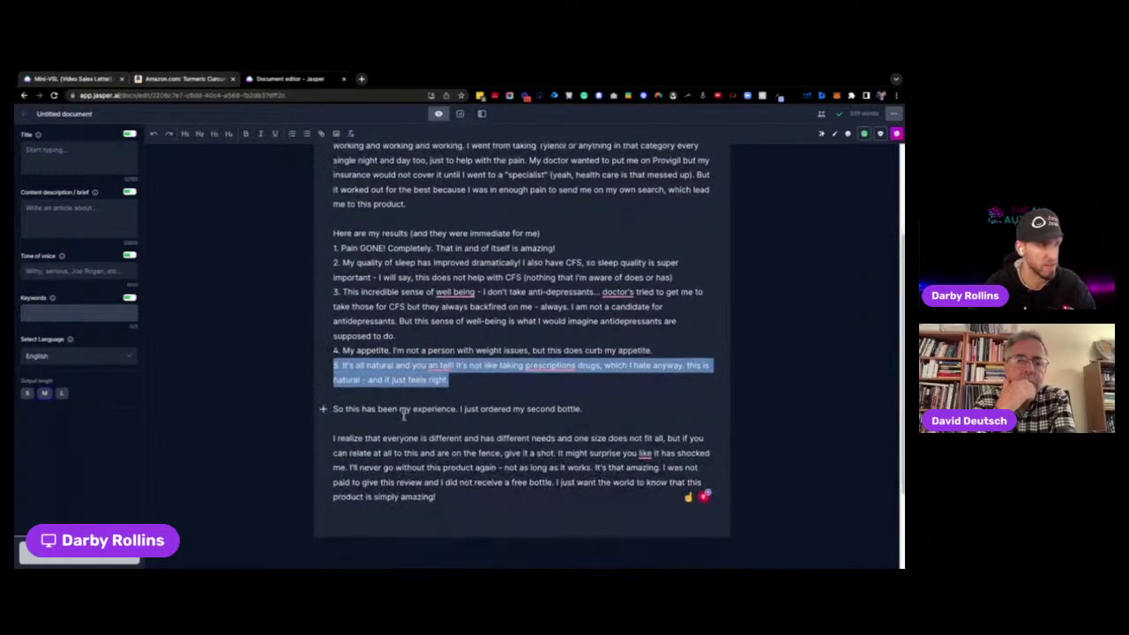
- Add blank lines after the end of the pasted review and start a Jasper command line there with ">"
left_click(457, 487)
key("Return")
key("Return")
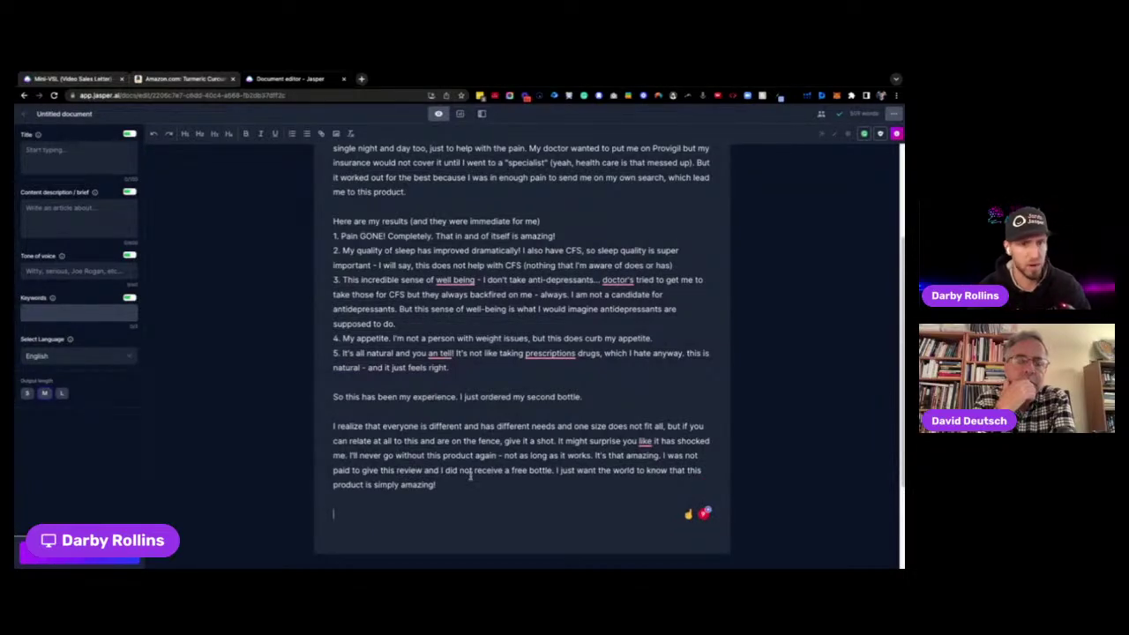
scroll(465, 481, "up", 5)
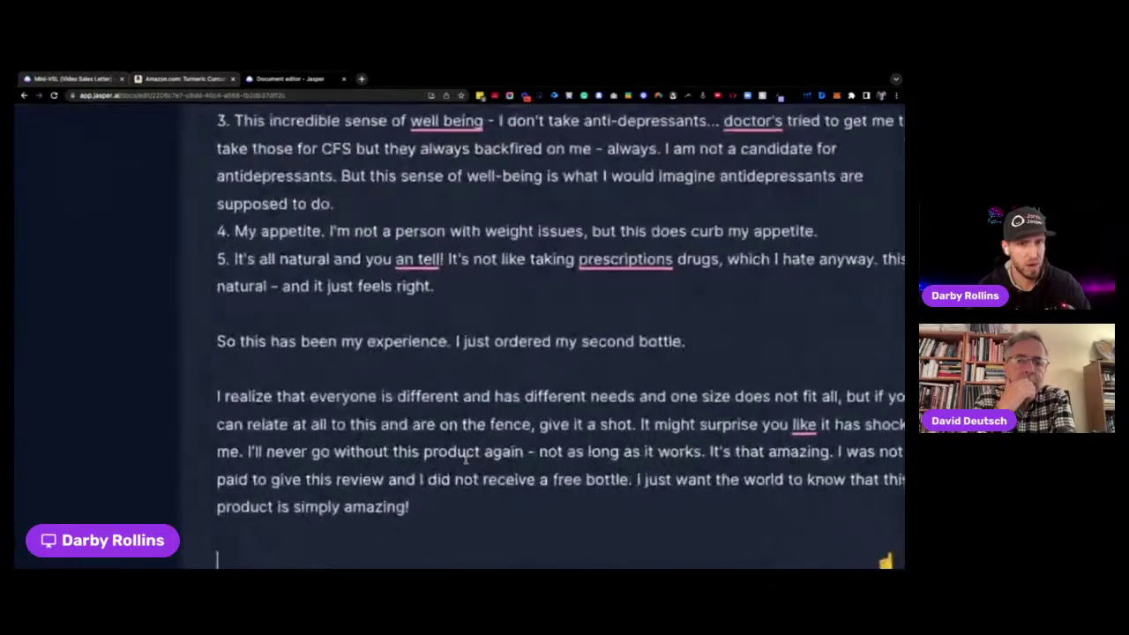
scroll(466, 457, "up", 3)
scroll(465, 457, "down", 3)
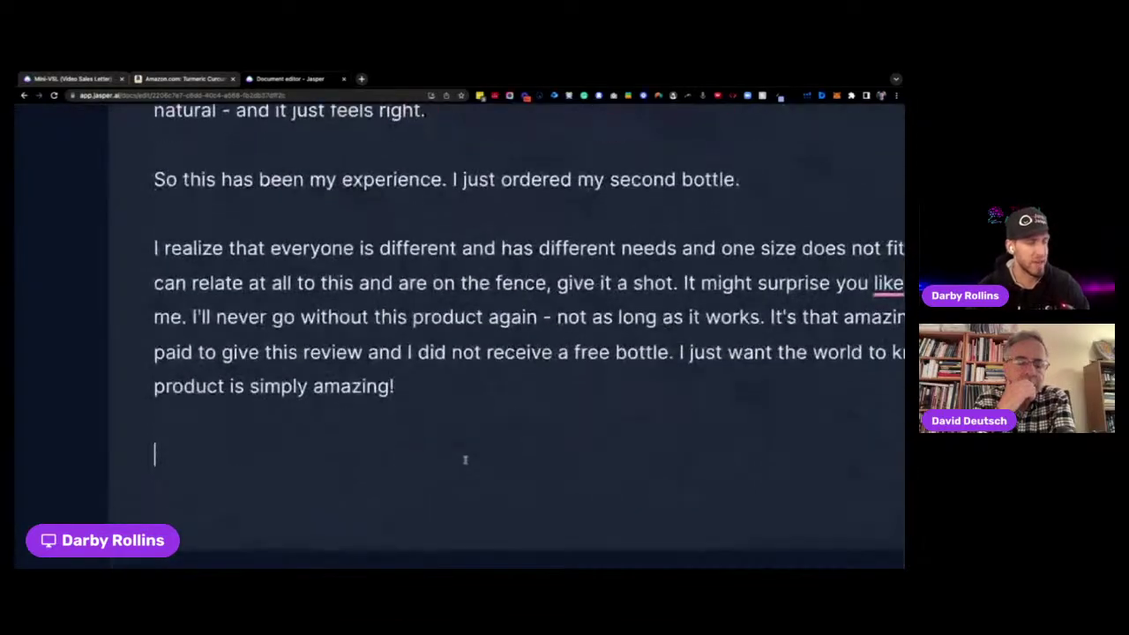
scroll(465, 460, "down", 4)
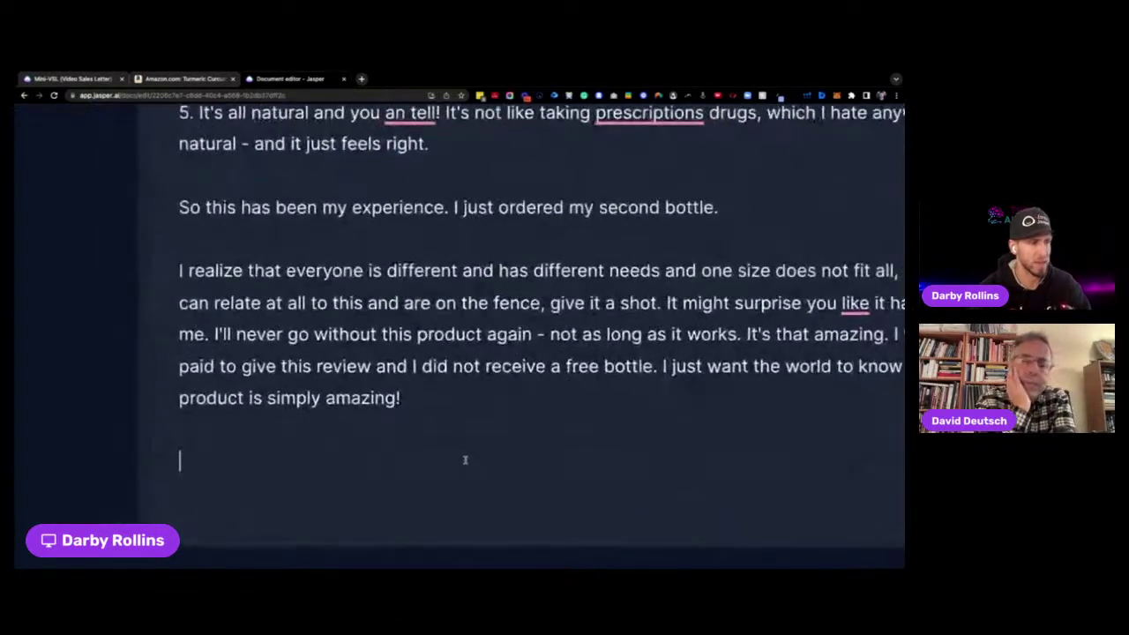
scroll(464, 459, "up", 8)
scroll(464, 461, "up", 10)
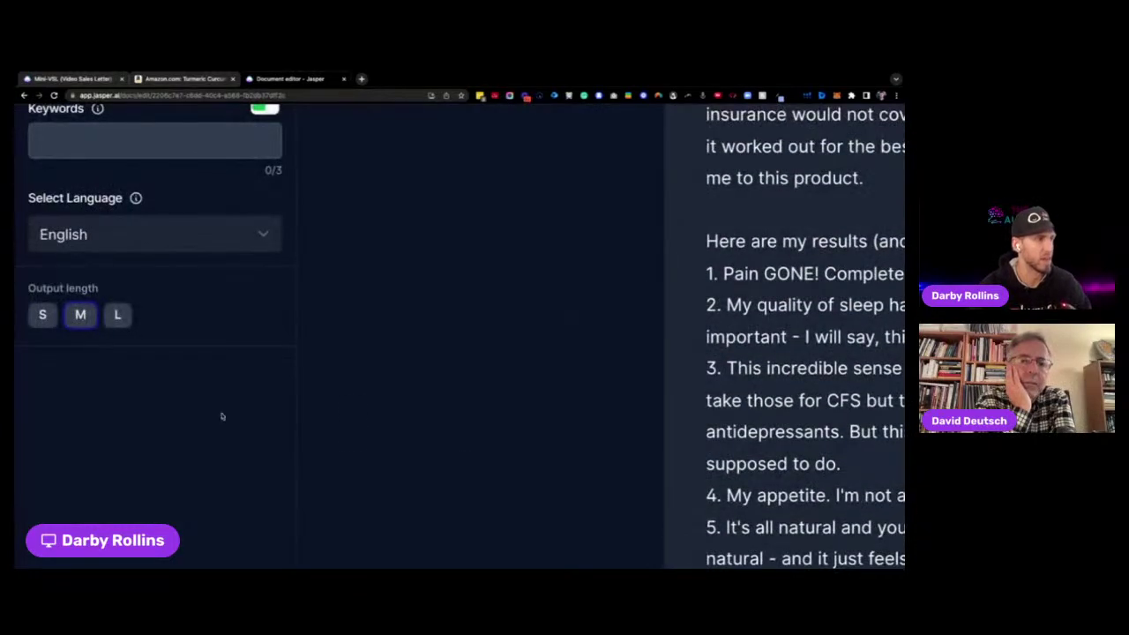
scroll(223, 415, "down", 8)
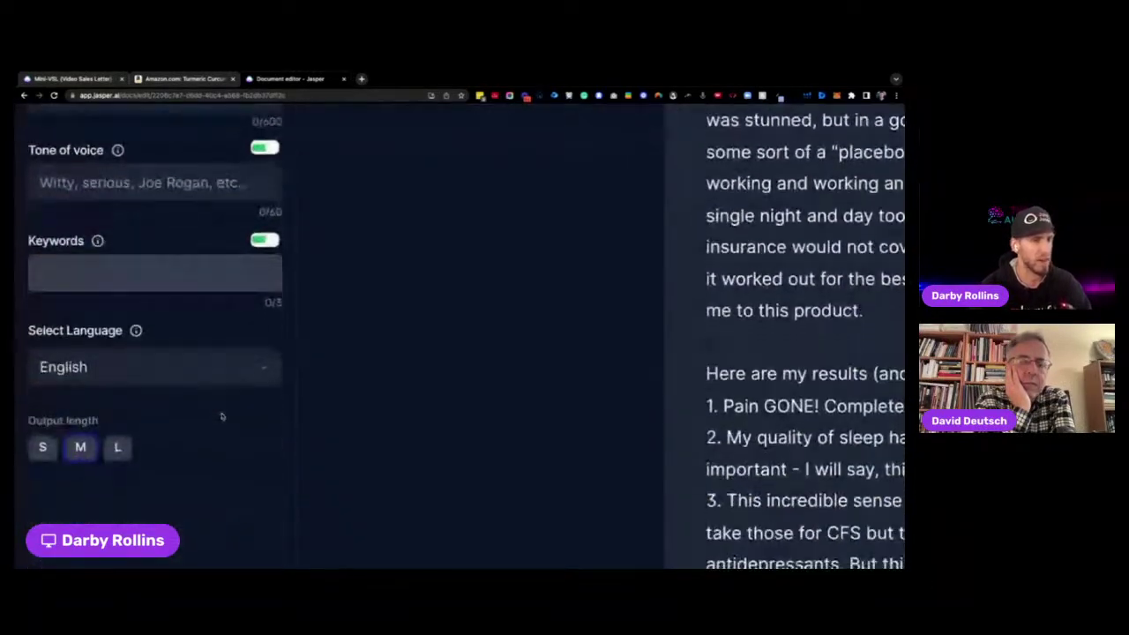
scroll(449, 365, "down", 10)
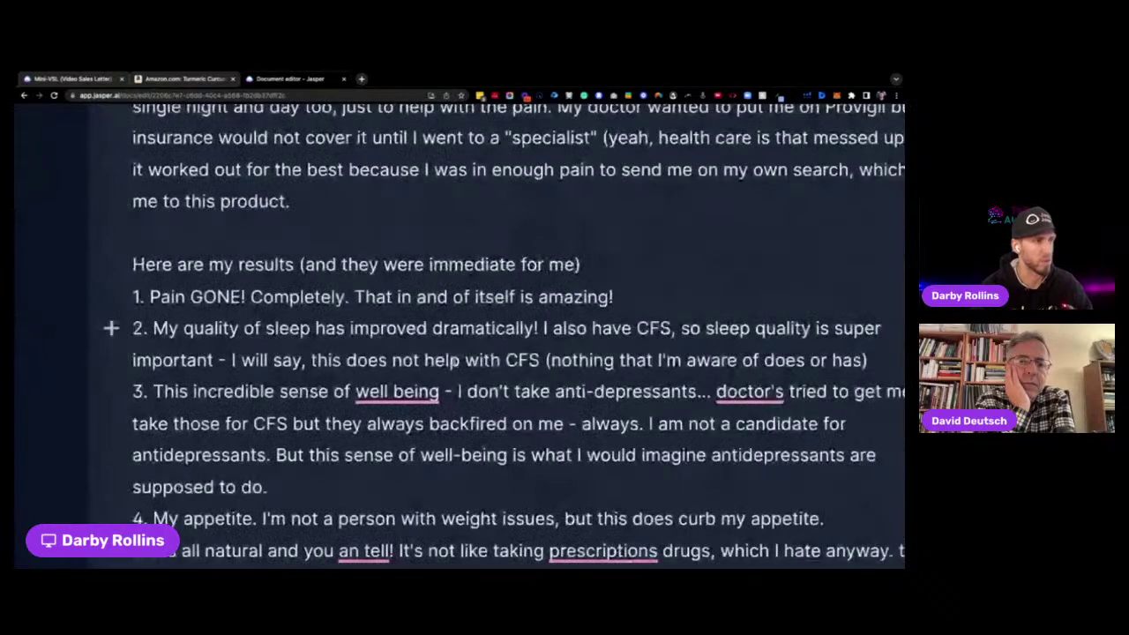
scroll(453, 362, "up", 5)
scroll(454, 361, "down", 1)
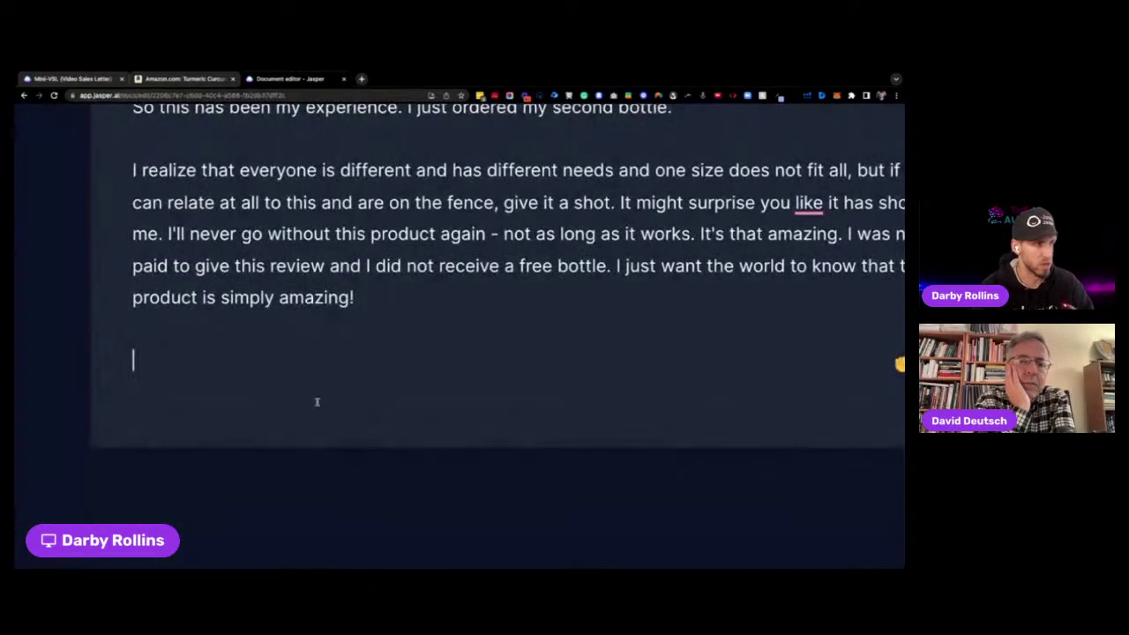
key("Return")
type(">")
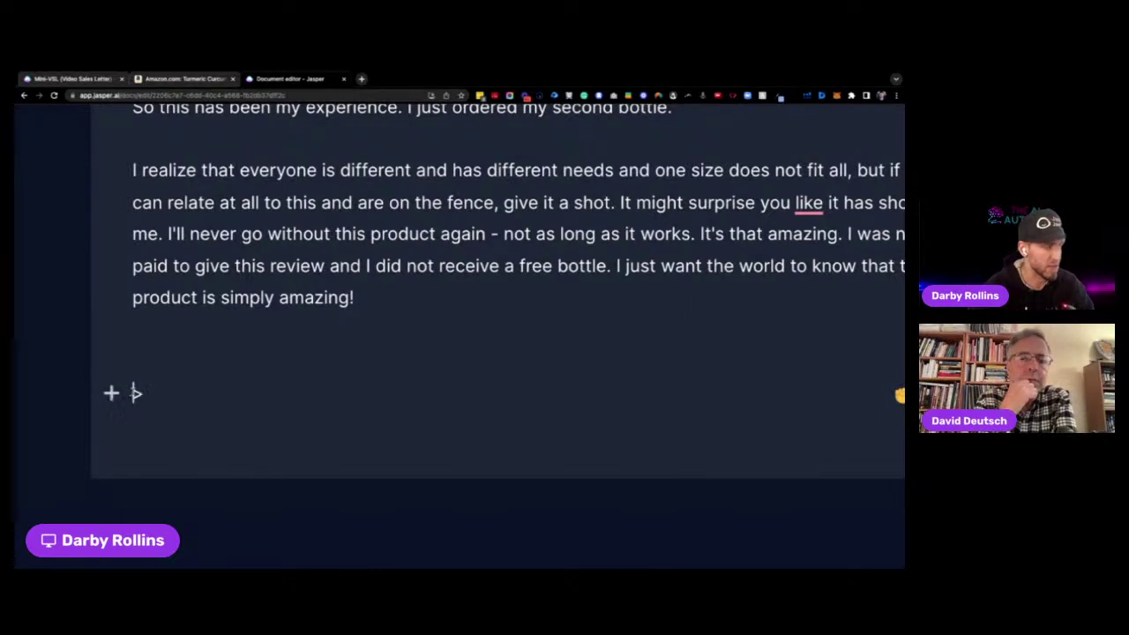
left_click_drag(130, 395, 157, 395)
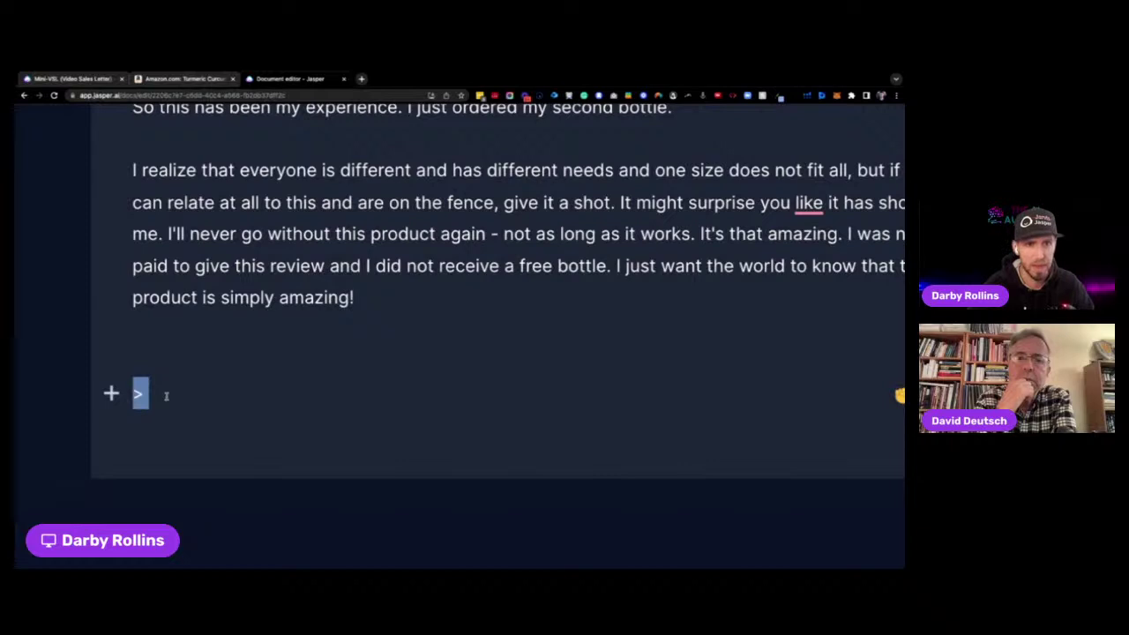
left_click(165, 396)
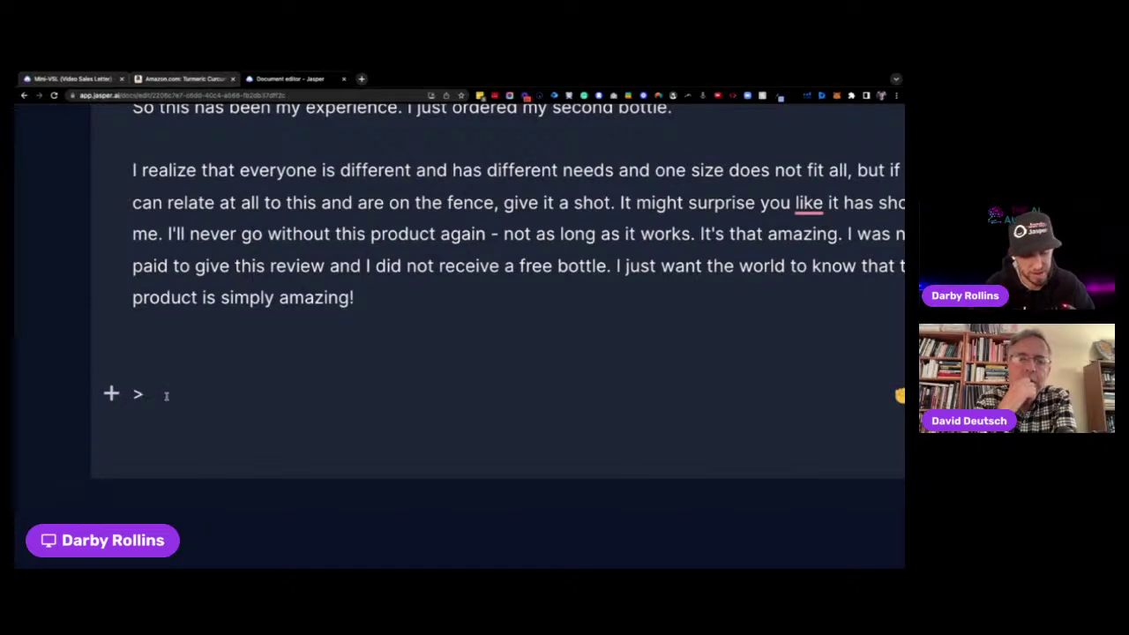
- Write the command "based on the content above, what is the tone of voice the person is talking in?" after the ">"
type("based on")
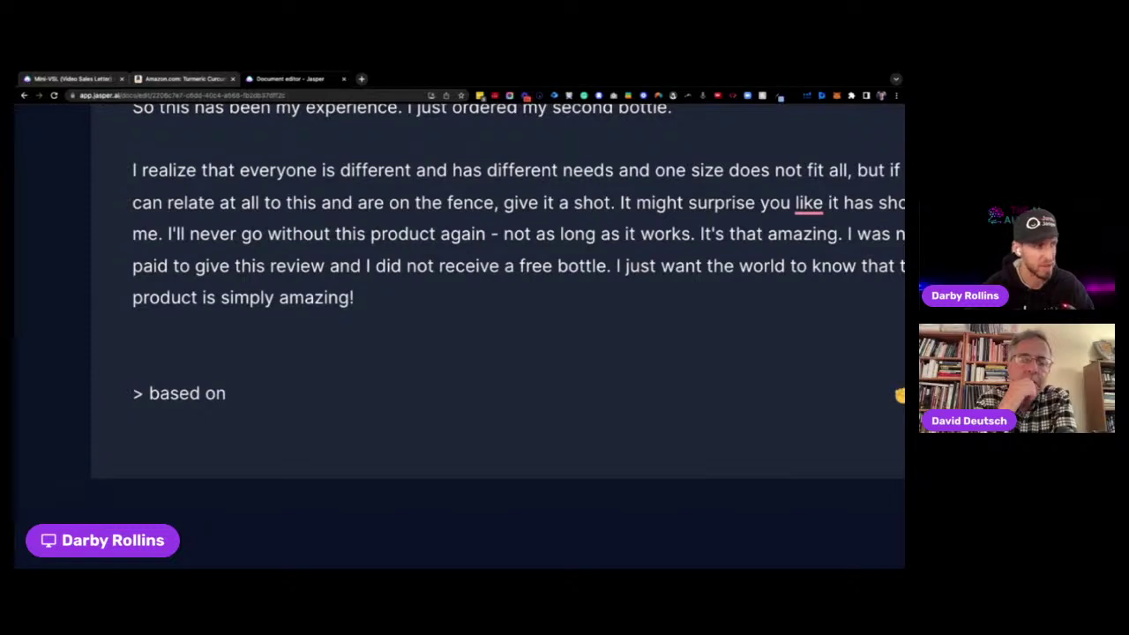
type("the content")
scroll(168, 392, "up", 3)
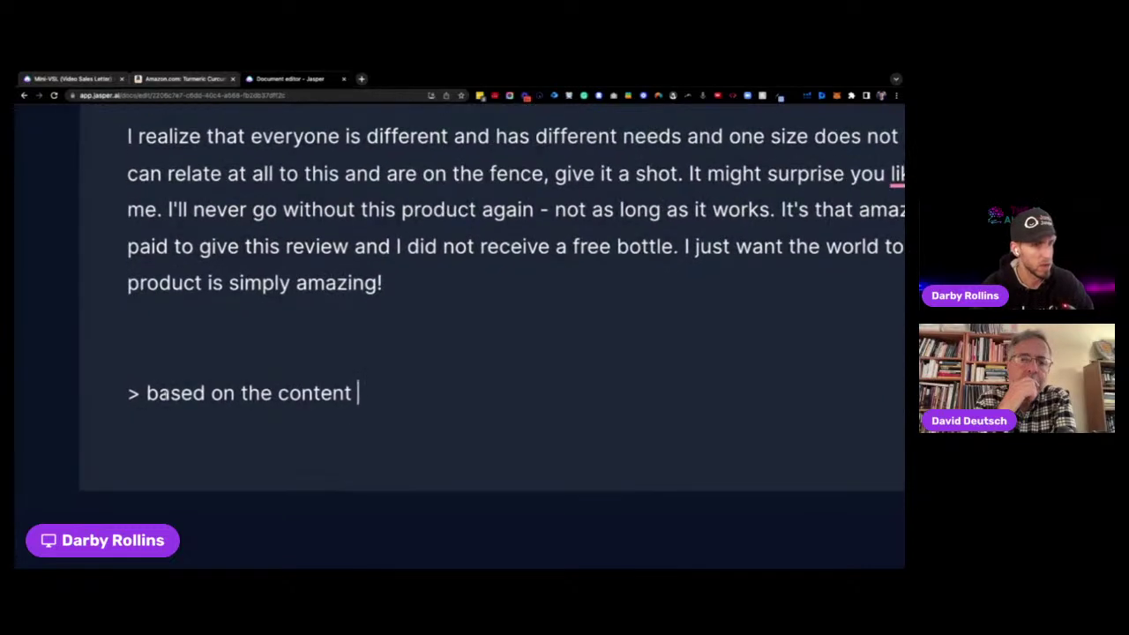
type("above,")
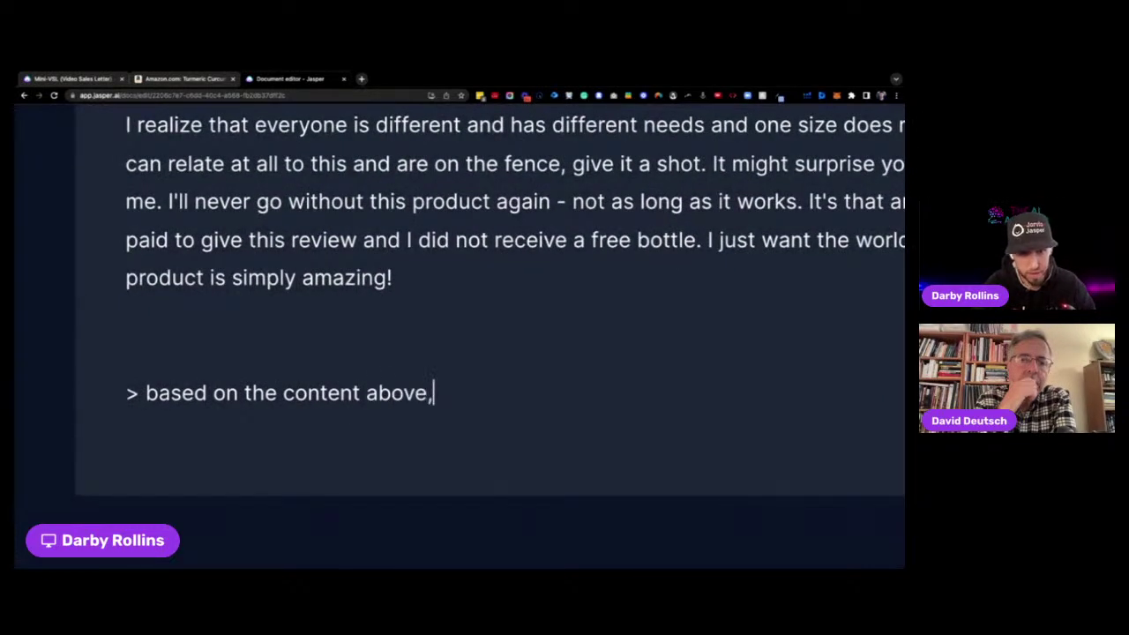
type(" what is t")
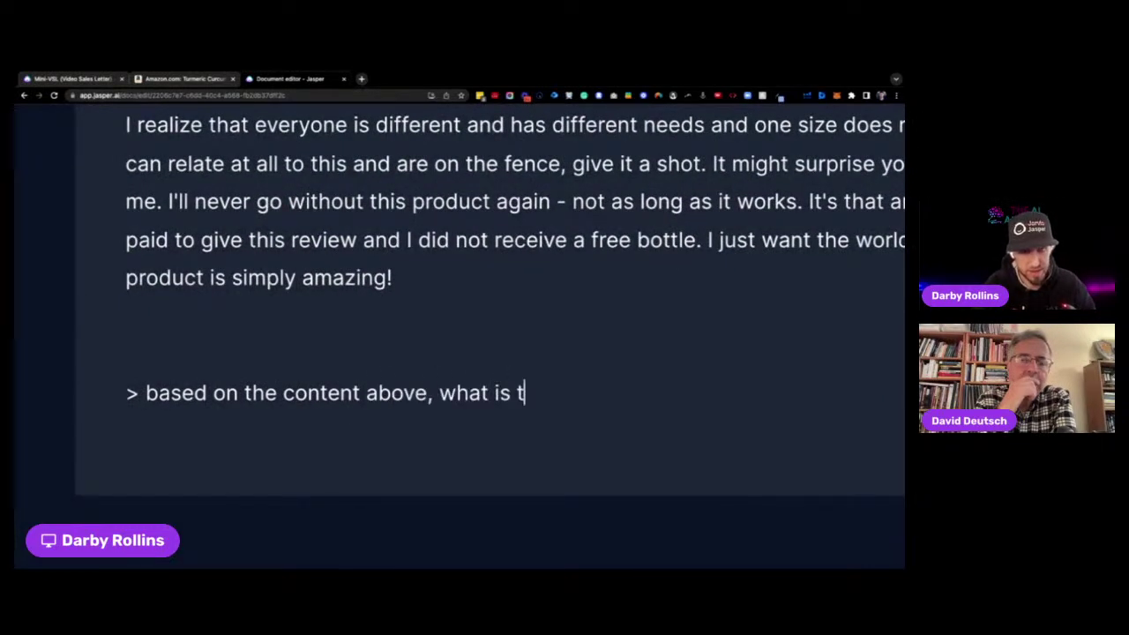
type("he tone of voice")
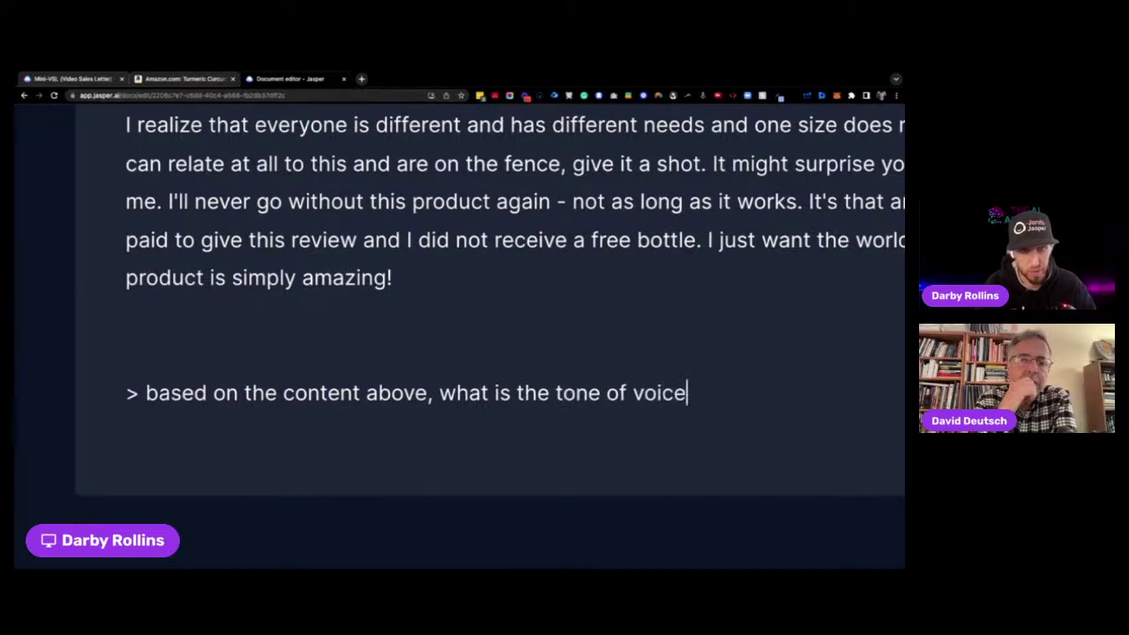
type(" the person is")
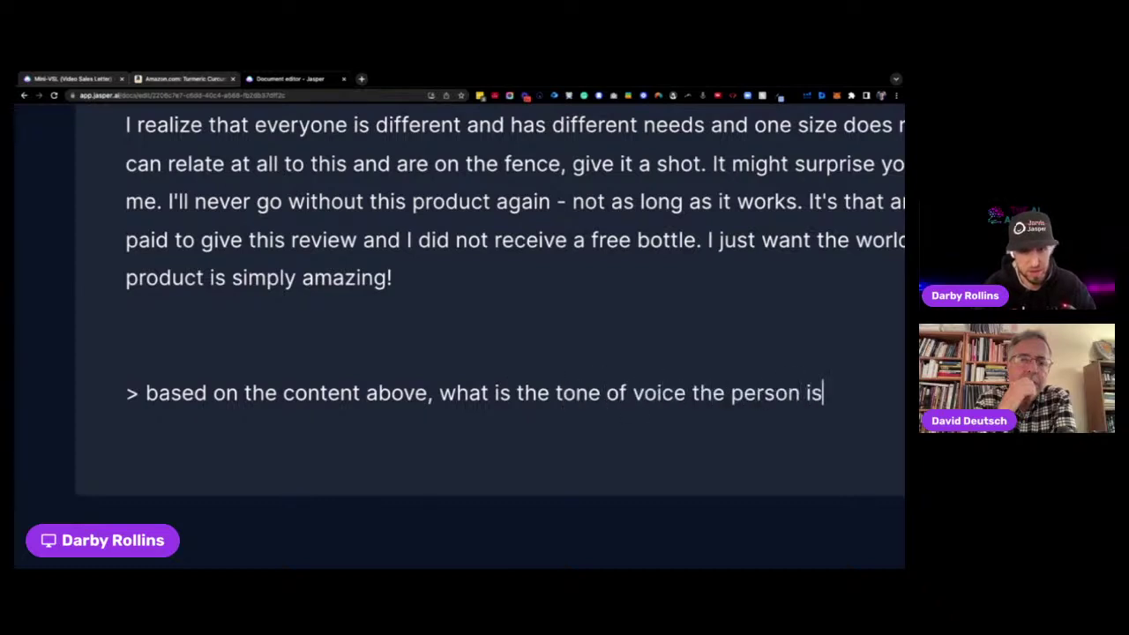
type(" talking ")
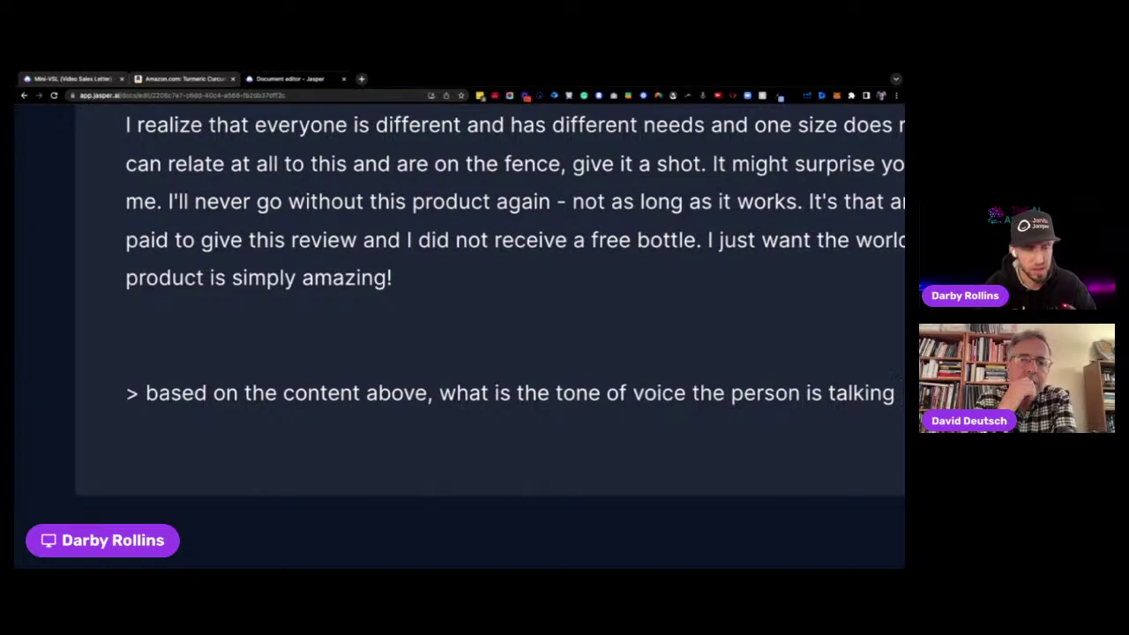
type("in?")
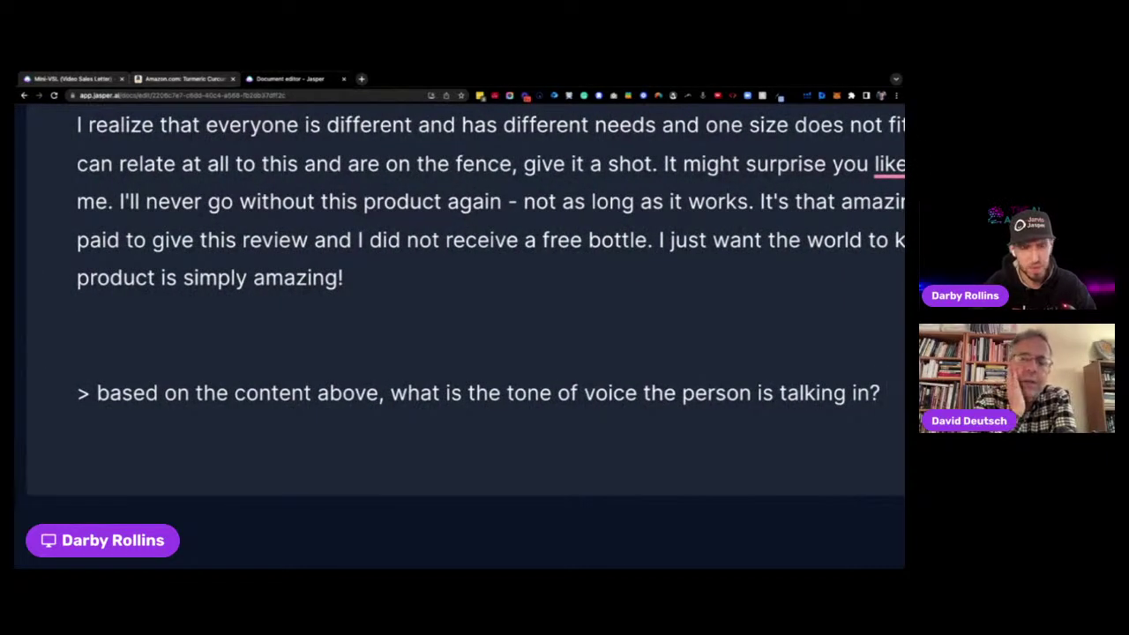
scroll(459, 300, "right", 2)
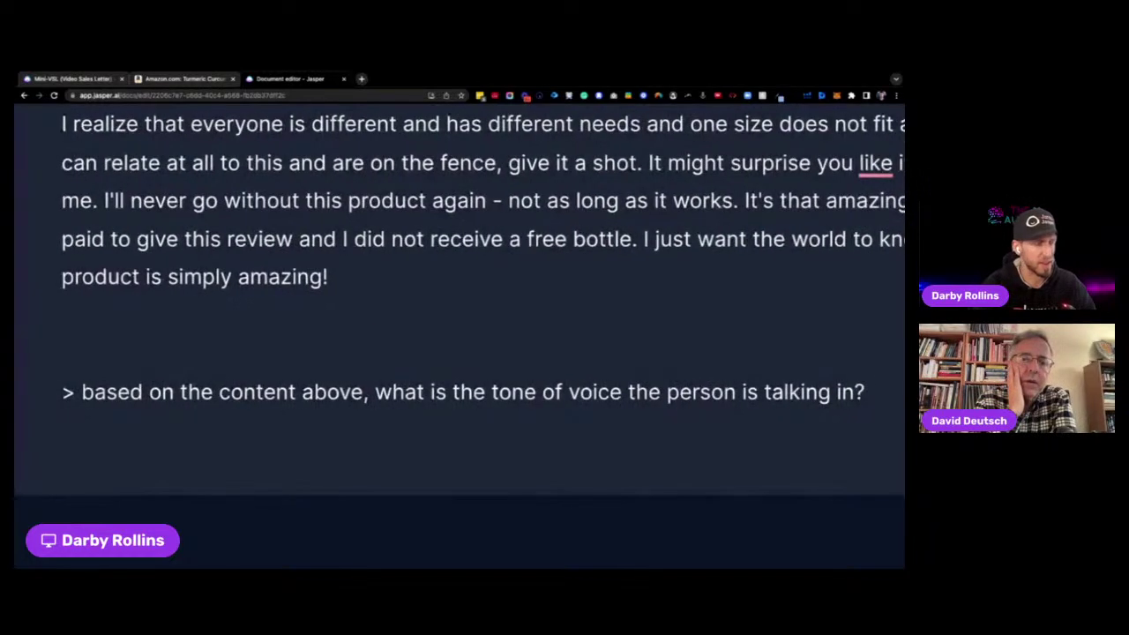
scroll(459, 300, "down", 1)
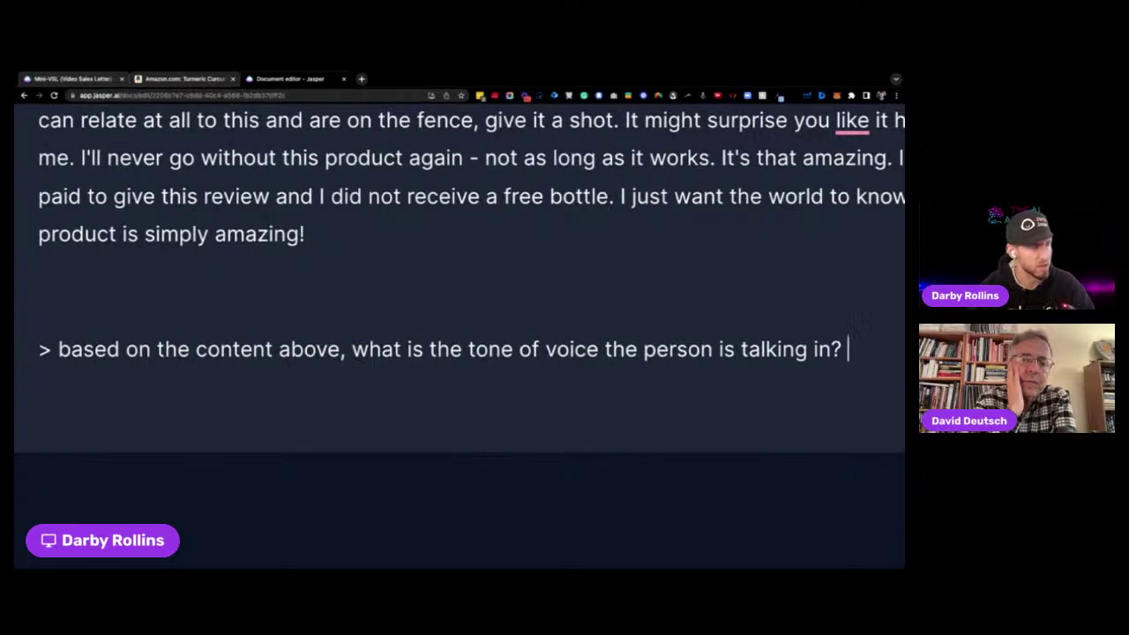
- Run the tone-of-voice command three times to generate alternative answers beneath it
key("super+Return")
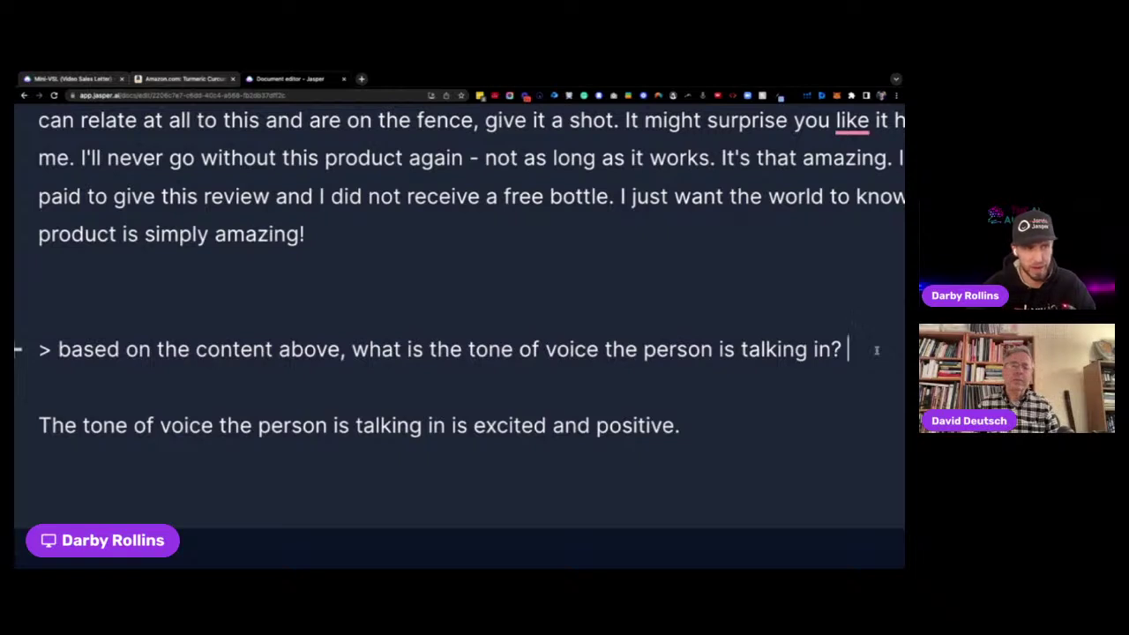
key("ctrl+Return")
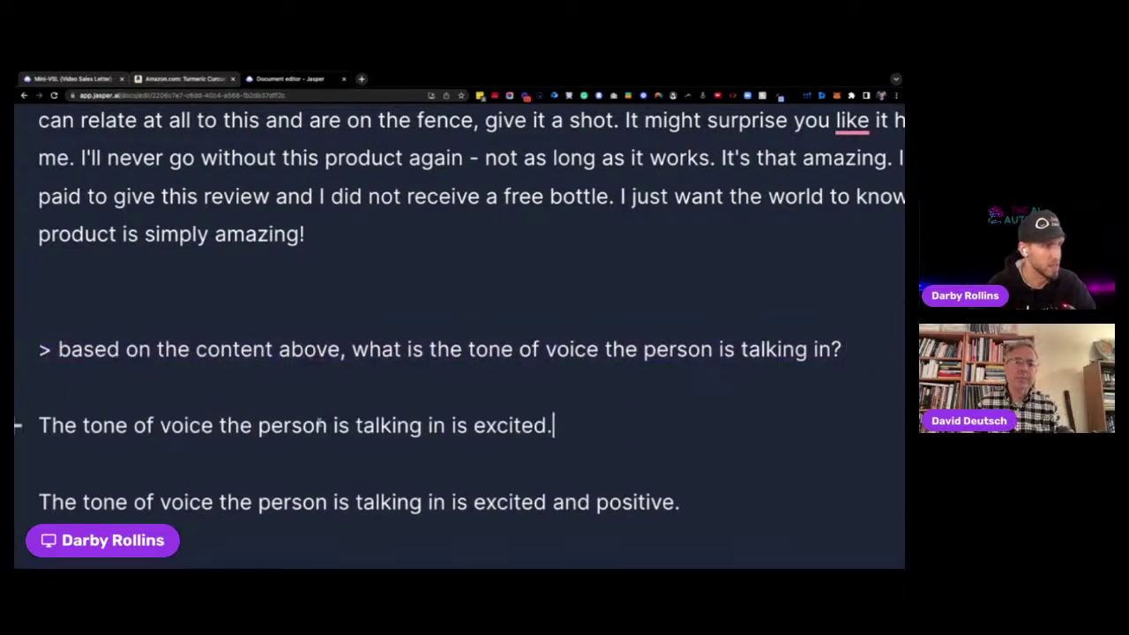
left_click(869, 351)
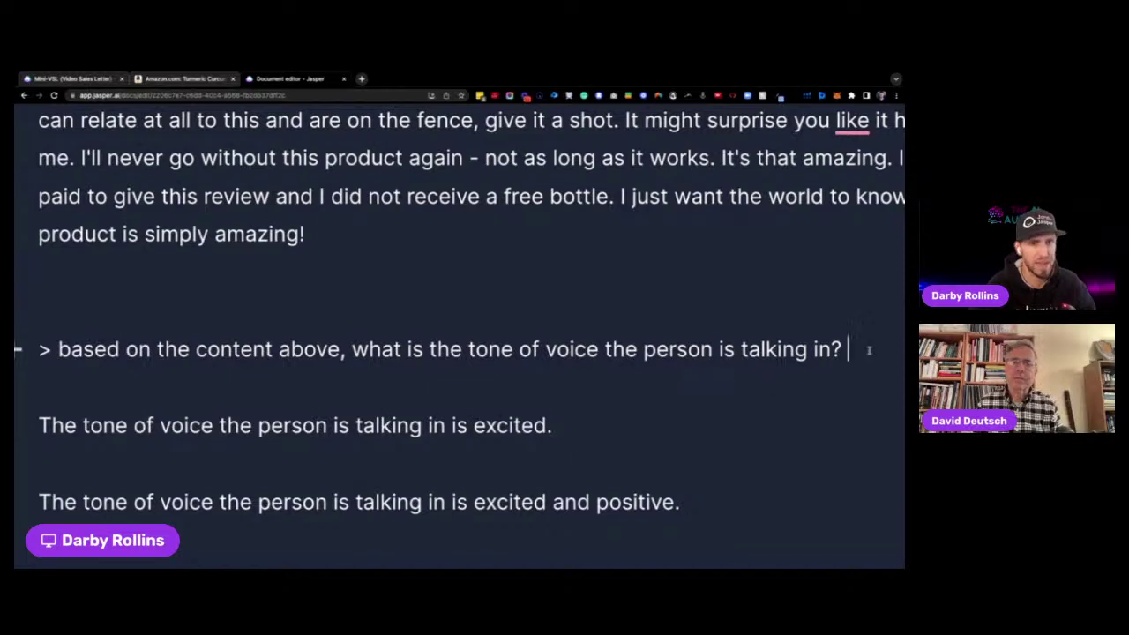
key("ctrl+Return")
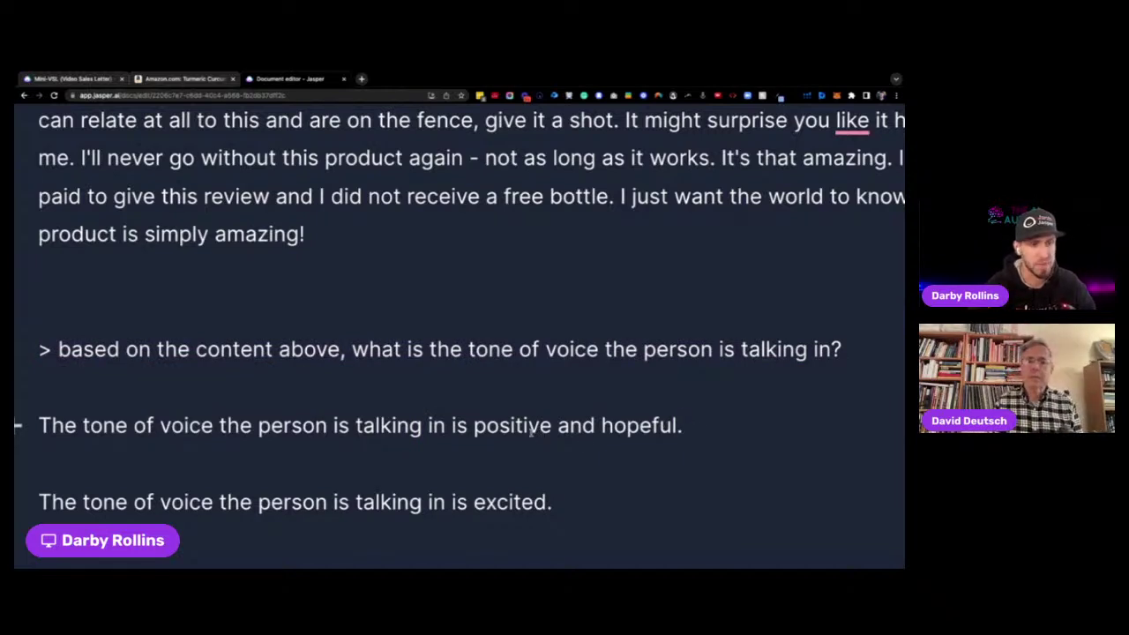
left_click(684, 425)
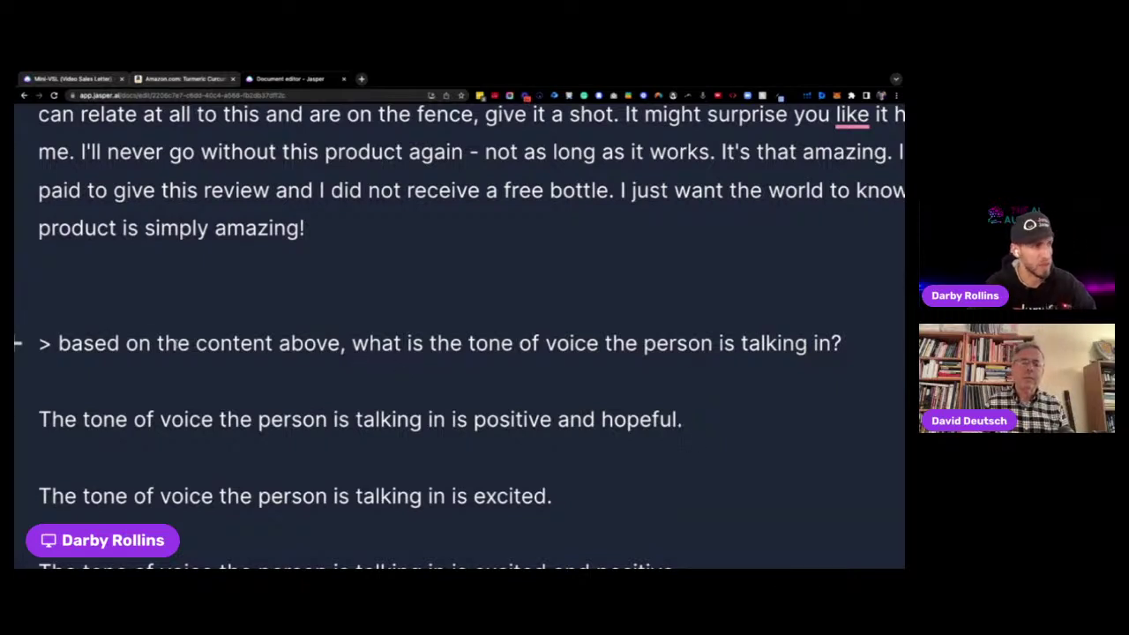
- Examine the tone-of-voice command and the answers generated beneath it
left_click_drag(38, 343, 764, 344)
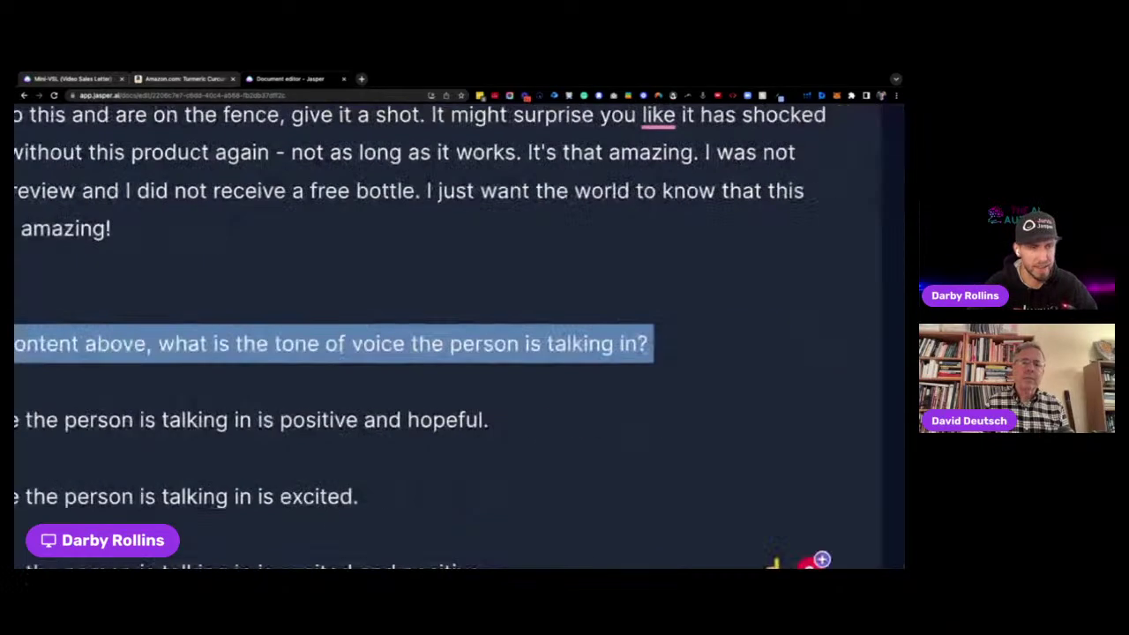
left_click(764, 344)
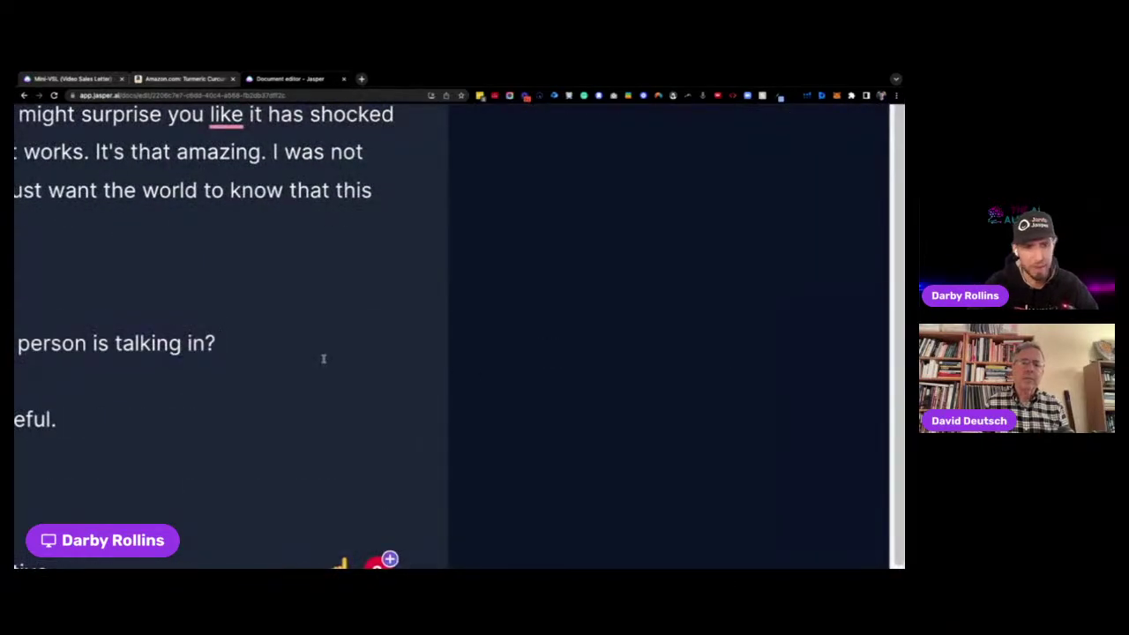
scroll(323, 358, "left", 6)
scroll(323, 358, "left", 2)
scroll(323, 359, "down", 1)
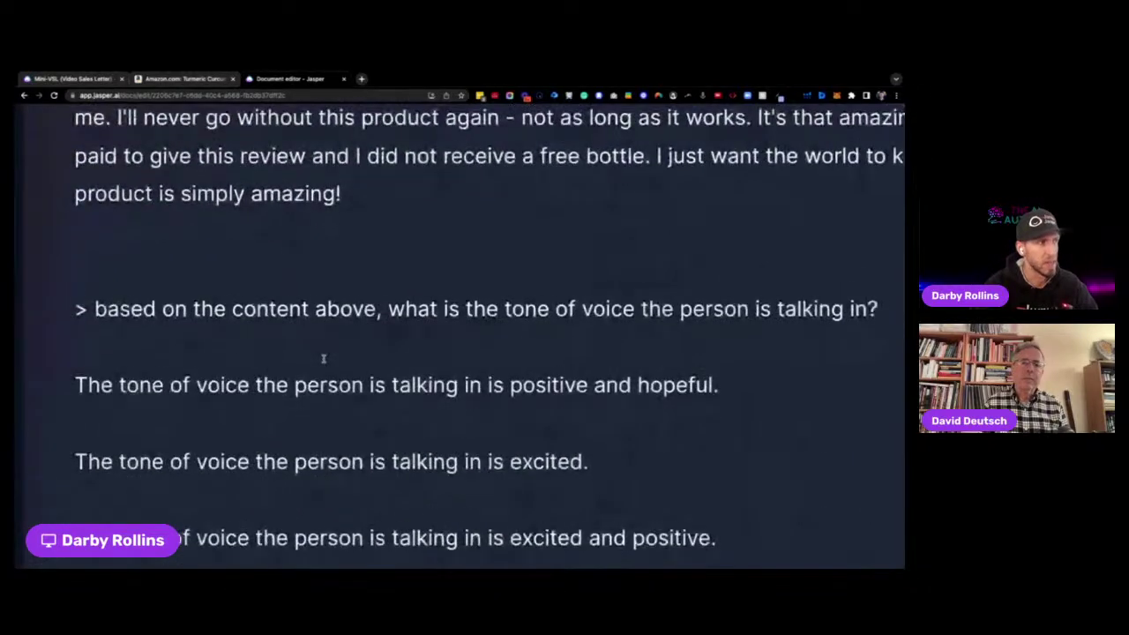
scroll(323, 359, "right", 1)
left_click(194, 287)
triple_click(195, 289)
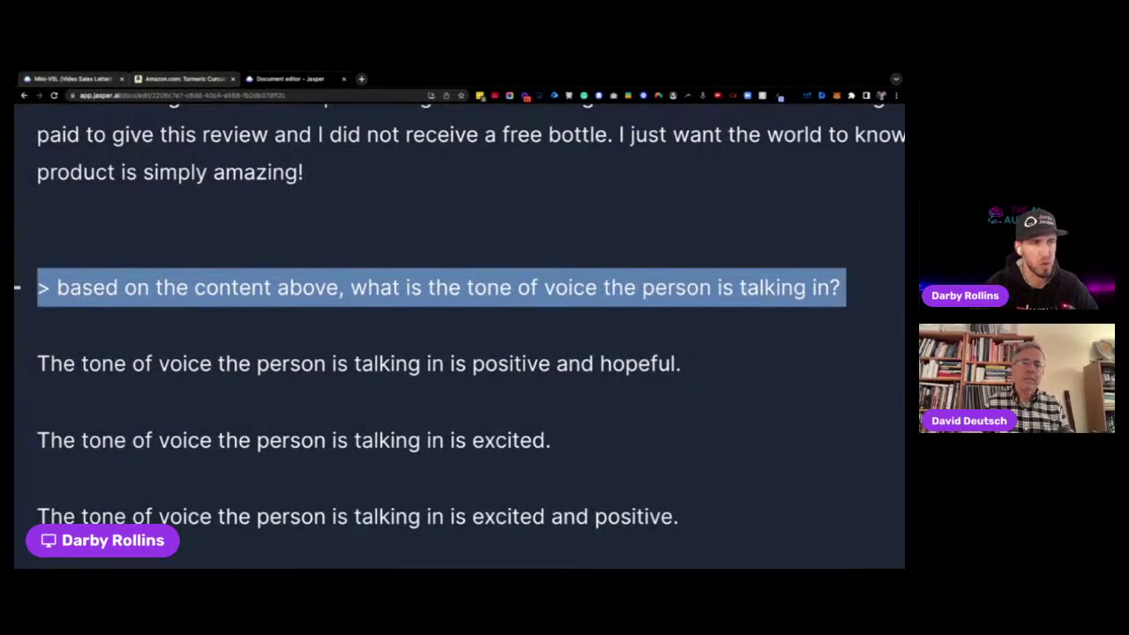
- Extend the tone-of-voice command with "List out 10 tones of voice that I can reference"
left_click(862, 297)
type("List out")
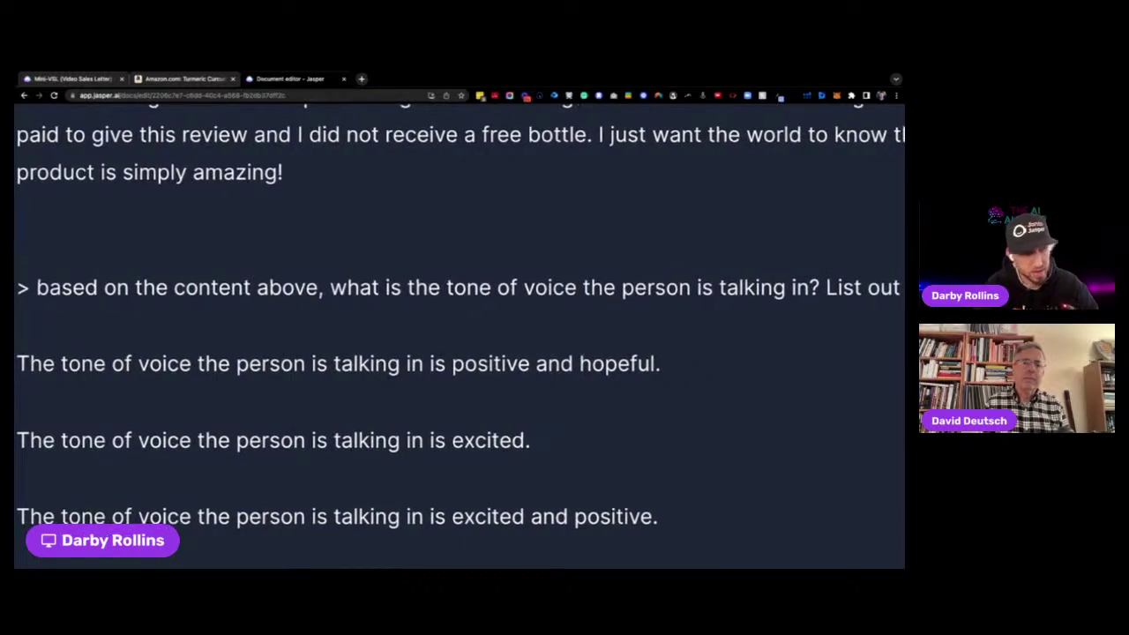
type(" 10")
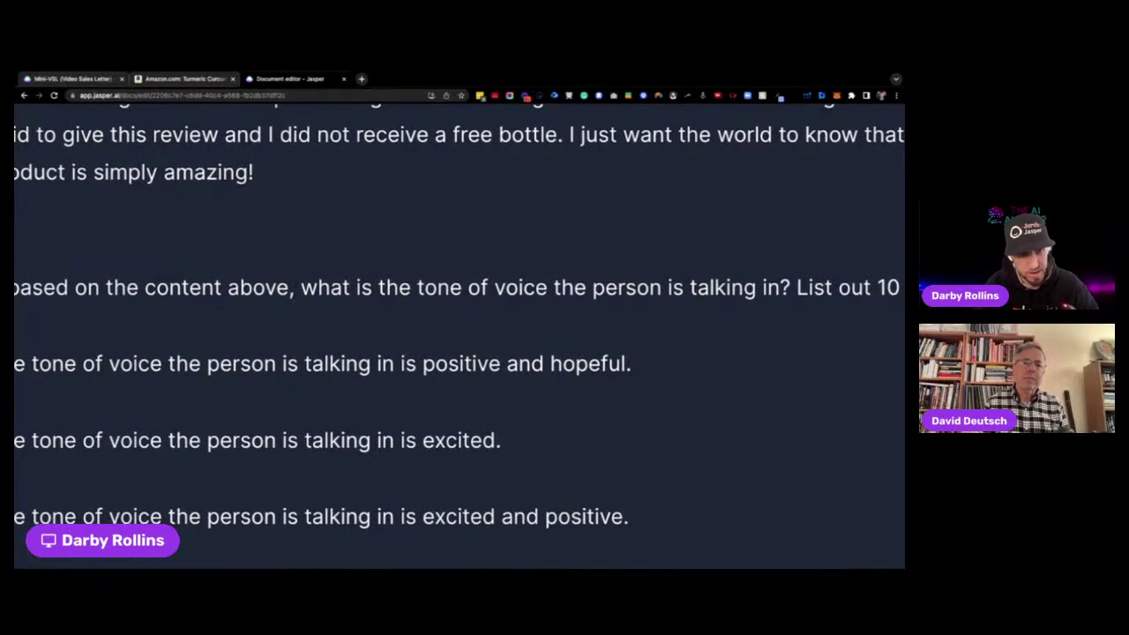
type(" tones")
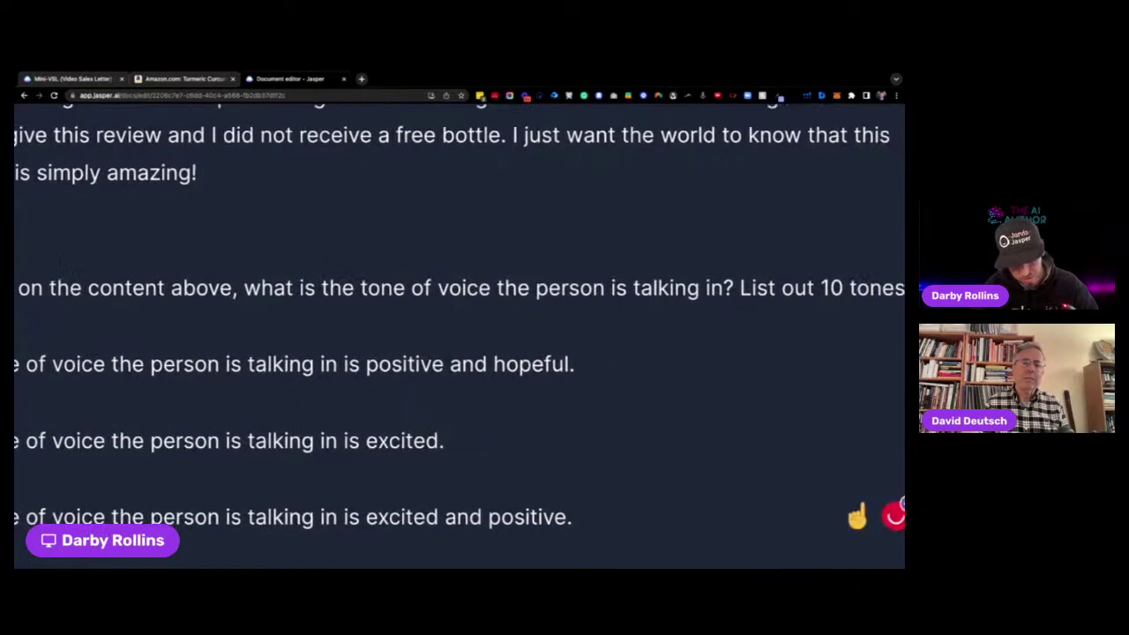
type(" of voice")
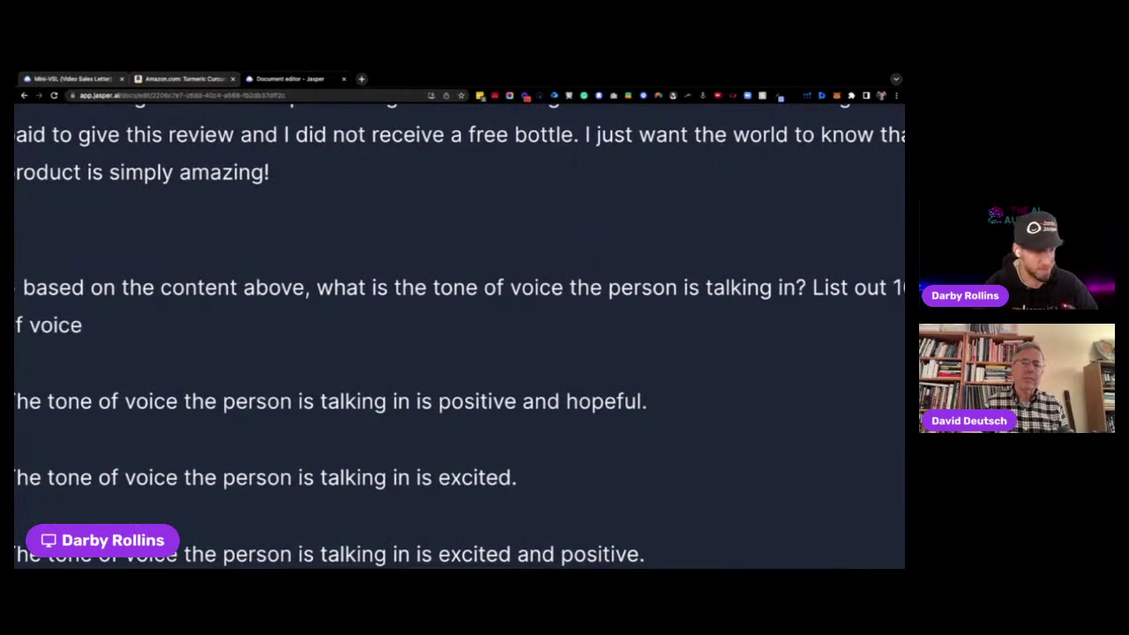
scroll(859, 257, "left", 2)
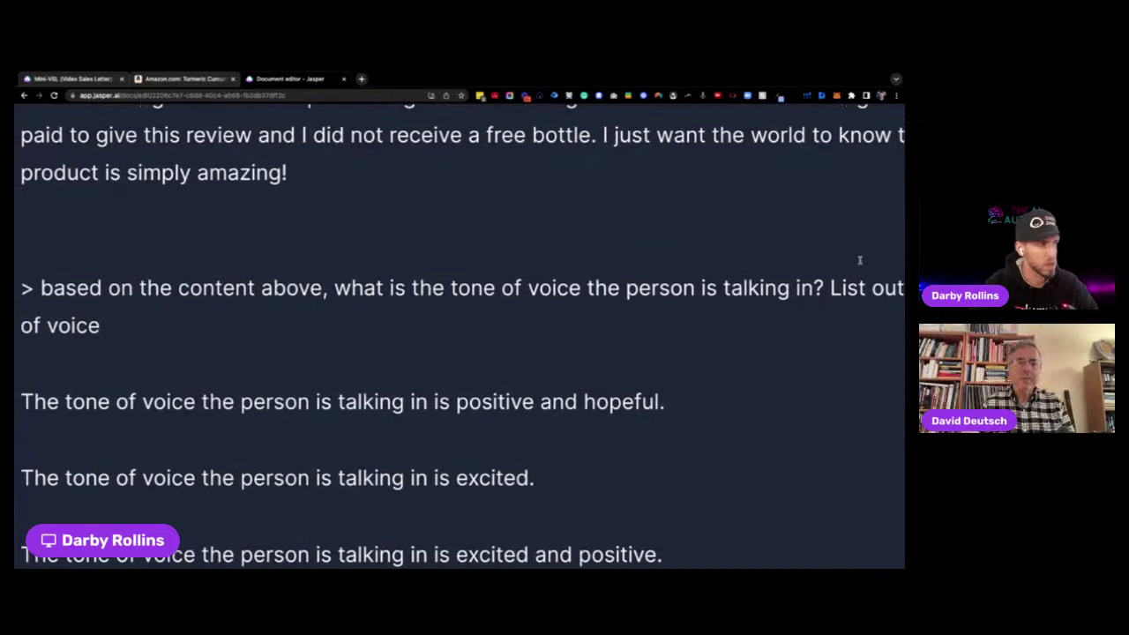
type("that ")
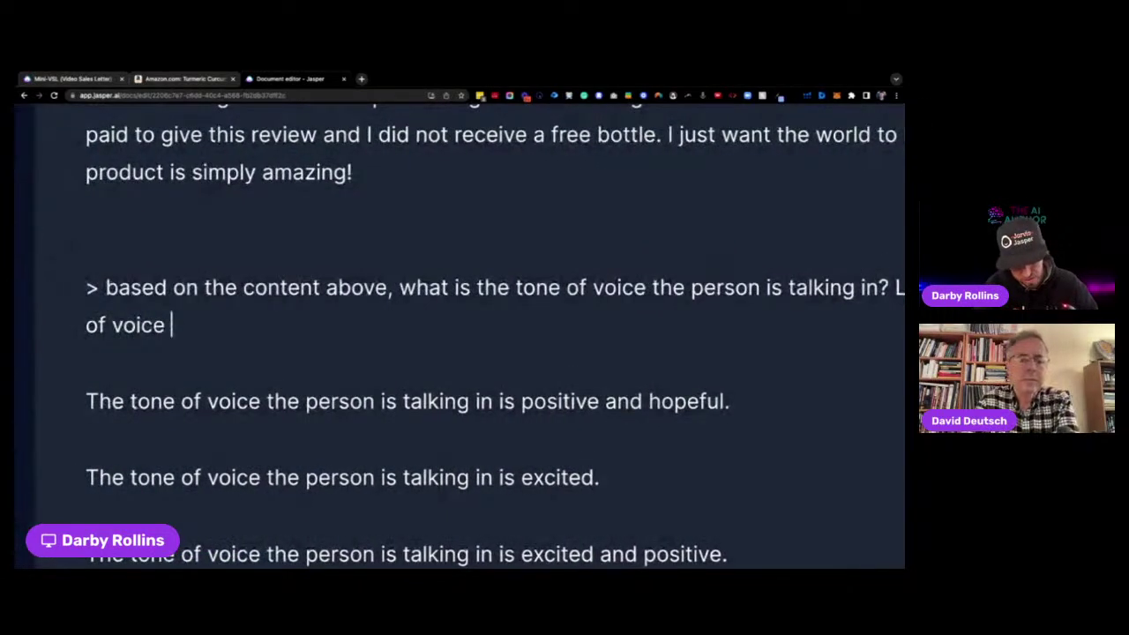
type("I can reference")
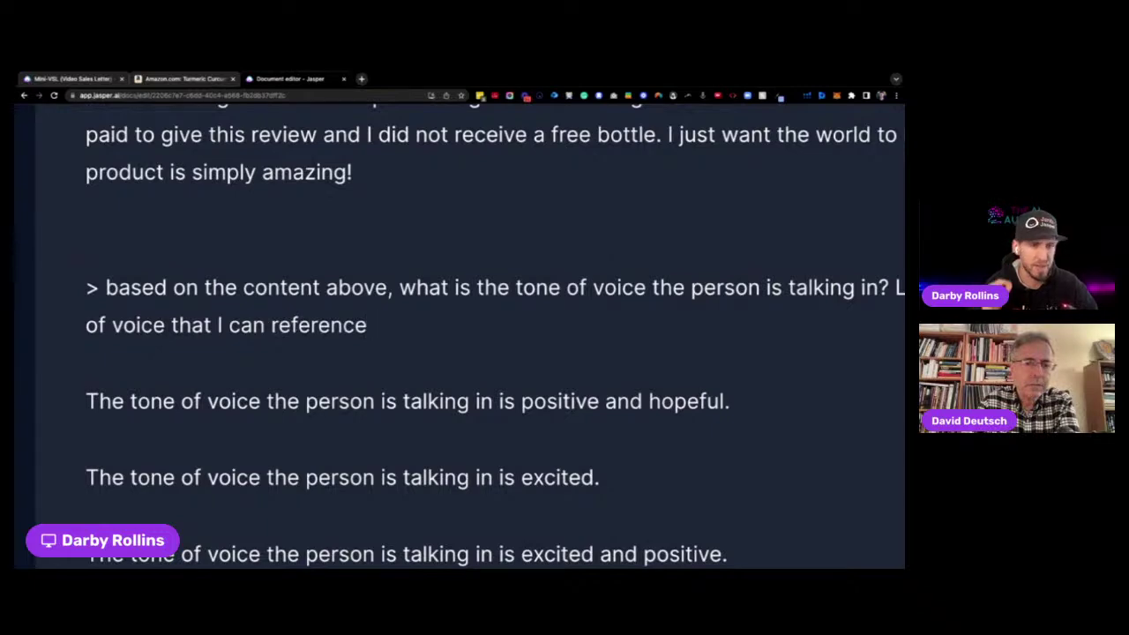
- Run the extended command to generate the list of tones and review it at a smaller page zoom
scroll(460, 336, "right", 2)
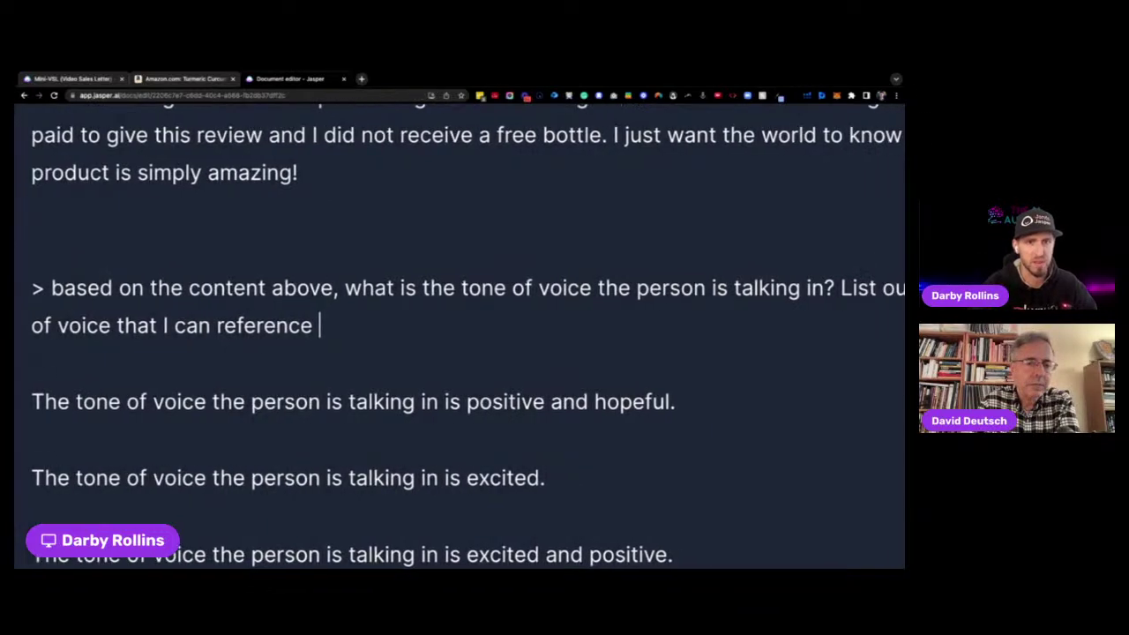
scroll(460, 336, "right", 3)
scroll(459, 336, "left", 5)
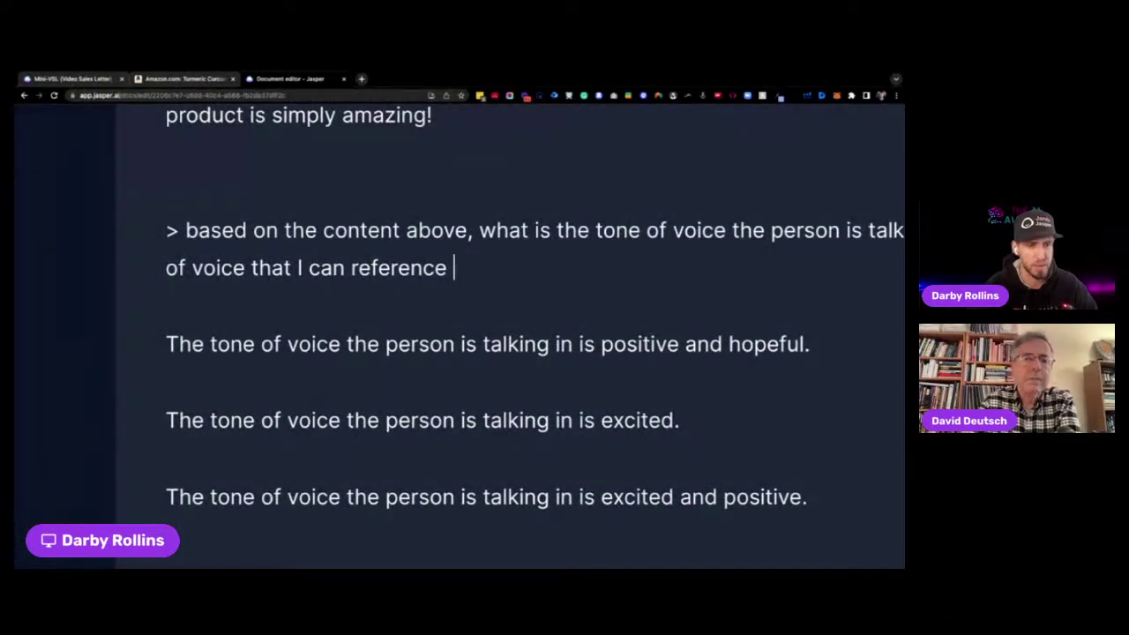
key("ctrl+Return")
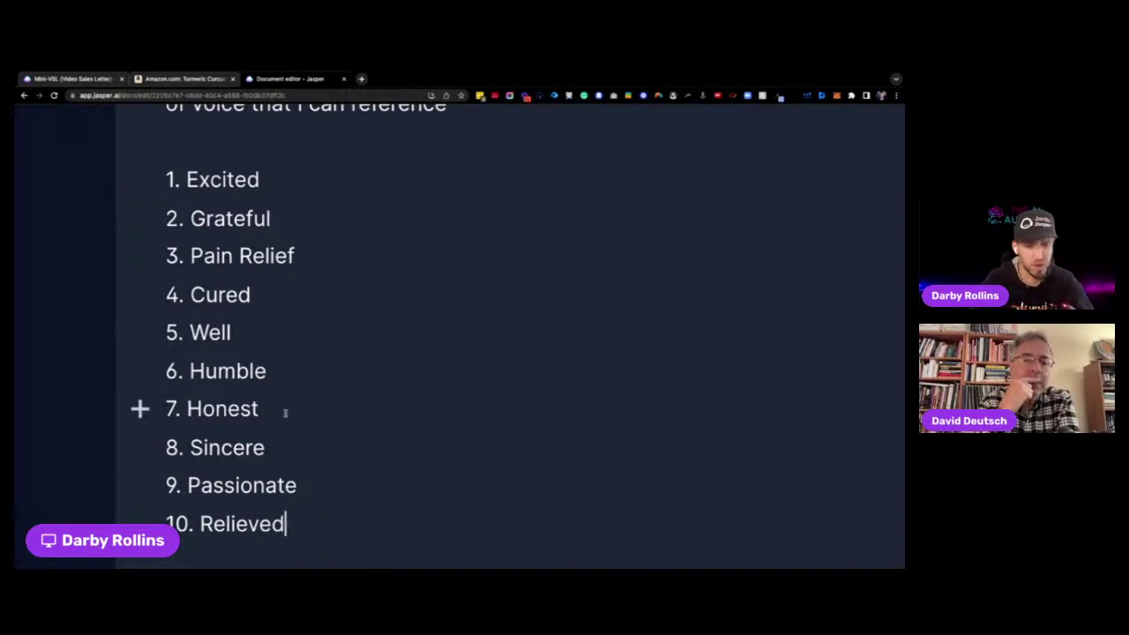
key("ctrl+minus")
key("ctrl+minus")
key("ctrl+minus")
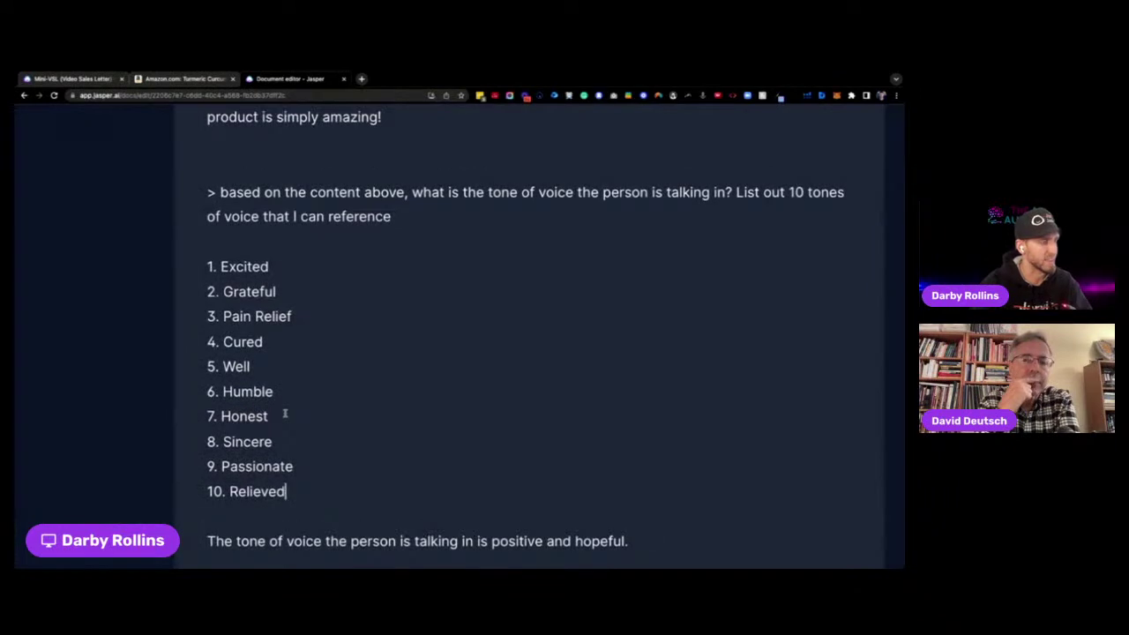
scroll(285, 412, "down", 2)
scroll(285, 413, "up", 2)
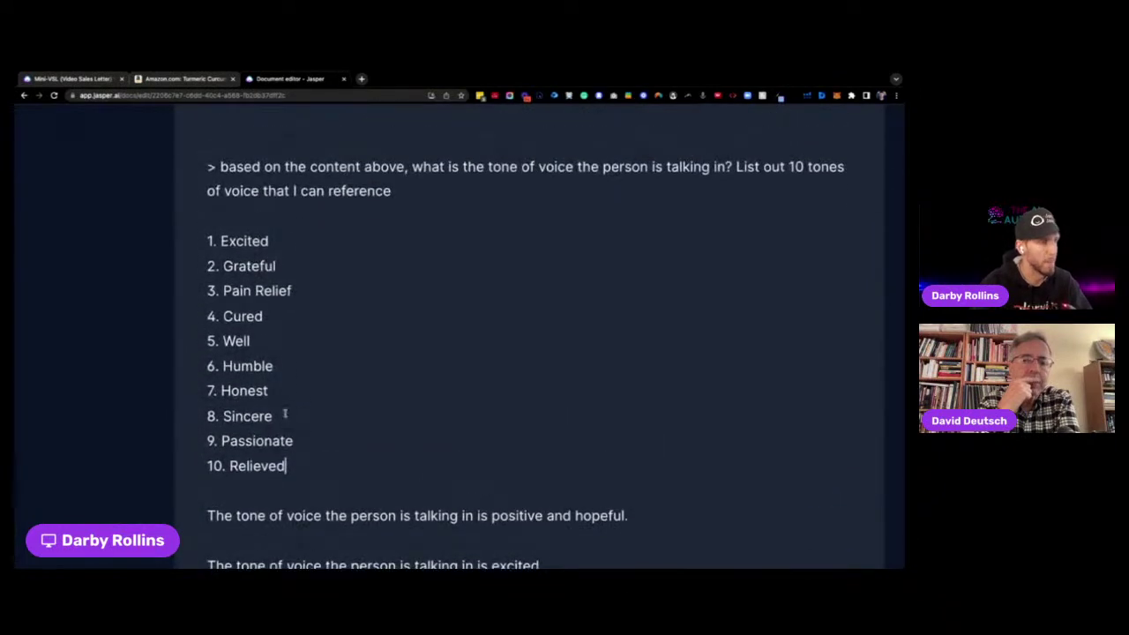
- Set the document's tone of voice to "Excited, Sincere, Positive"
scroll(285, 413, "up", 2)
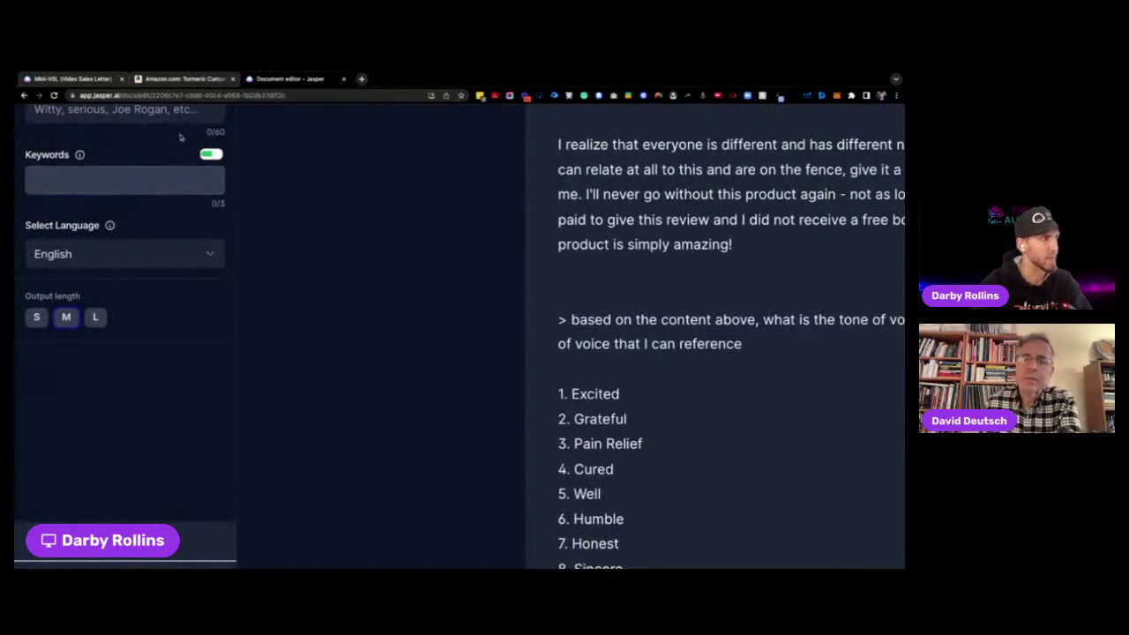
left_click(146, 183)
scroll(147, 185, "up", 1)
left_click(146, 183)
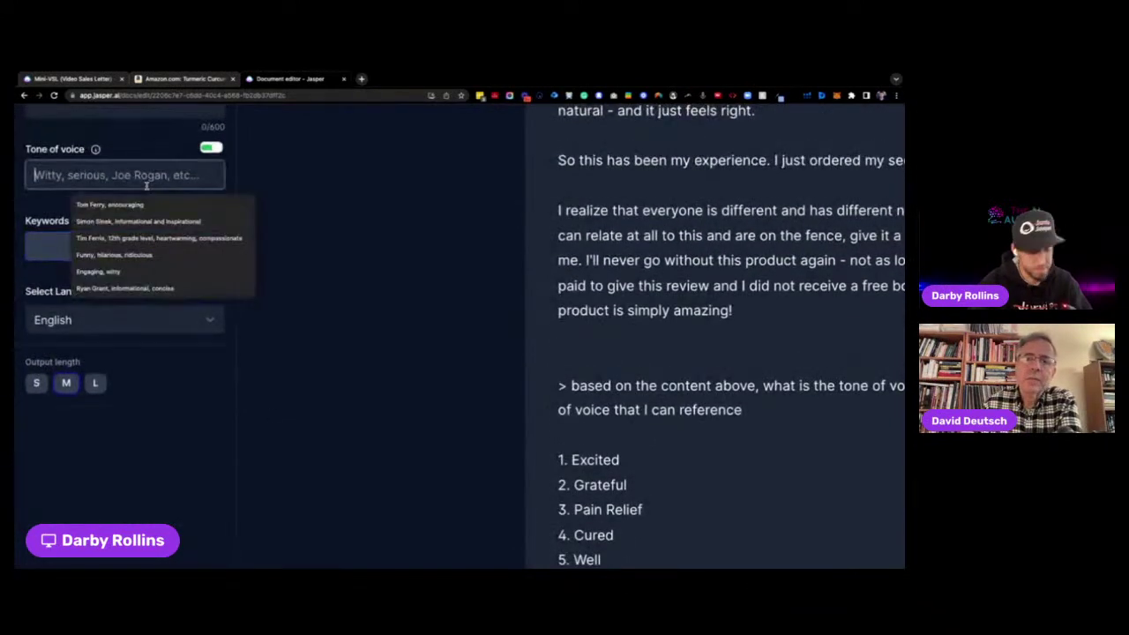
type("Excited, S")
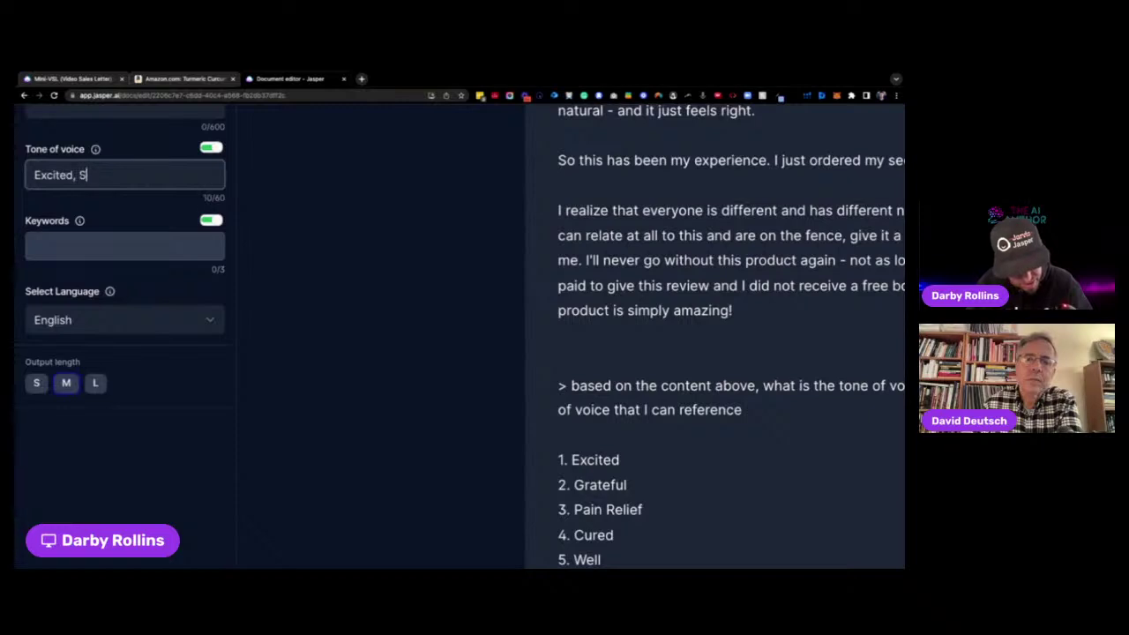
type("incere, Positive")
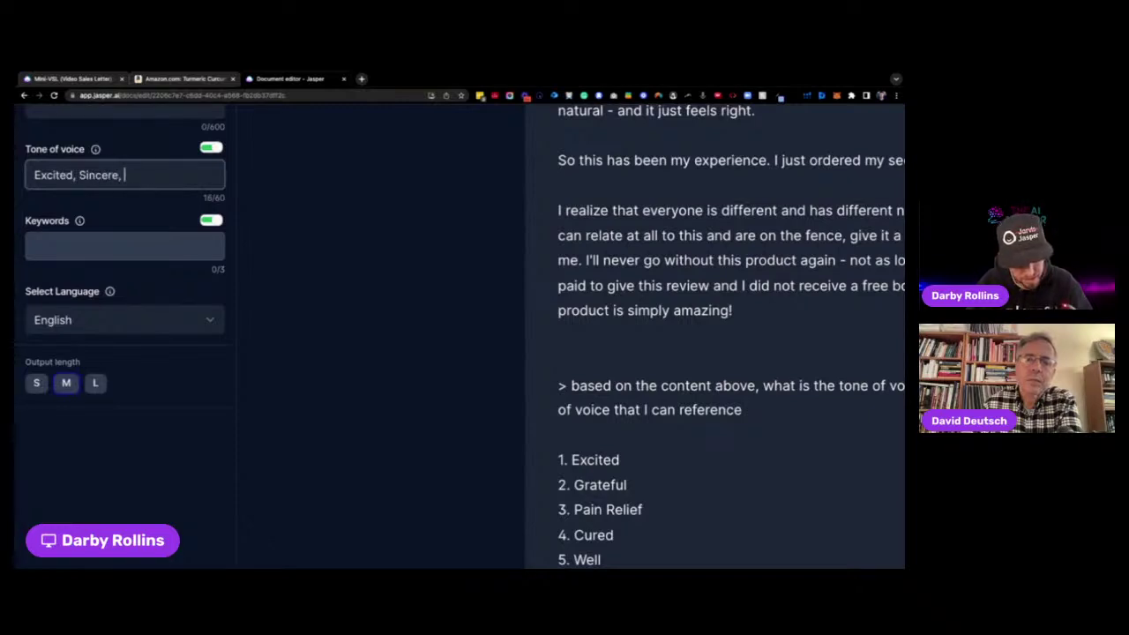
- Copy the document's tone of voice "Excited, Sincere, Positive" into the Mini-VSL template's tone of voice
triple_click(108, 175)
key("ctrl+c")
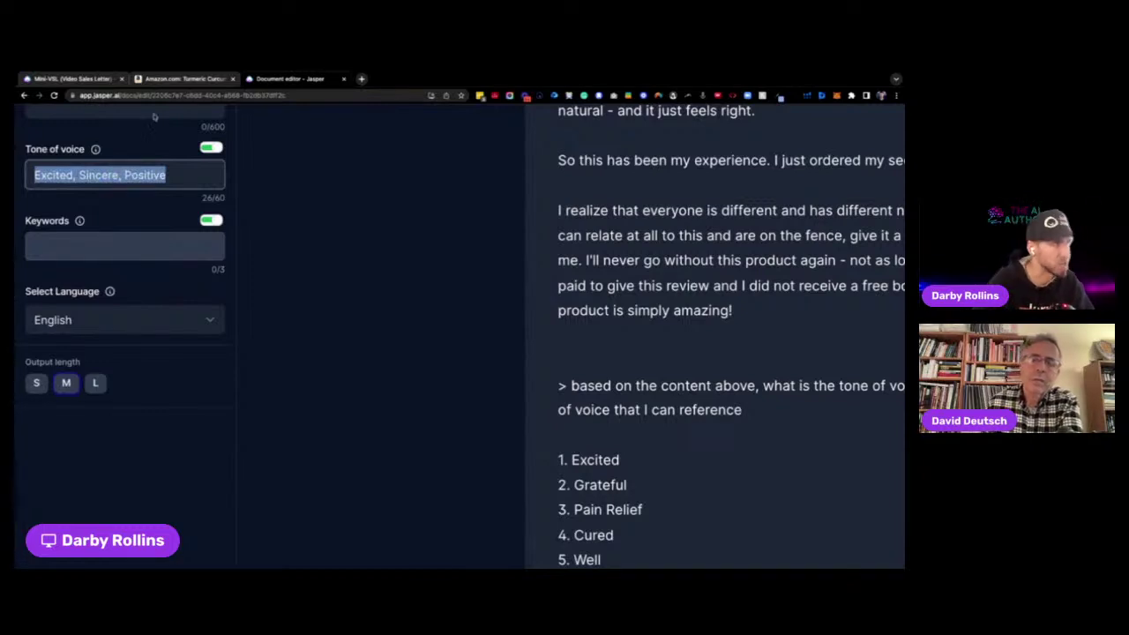
left_click(66, 78)
scroll(256, 328, "down", 4)
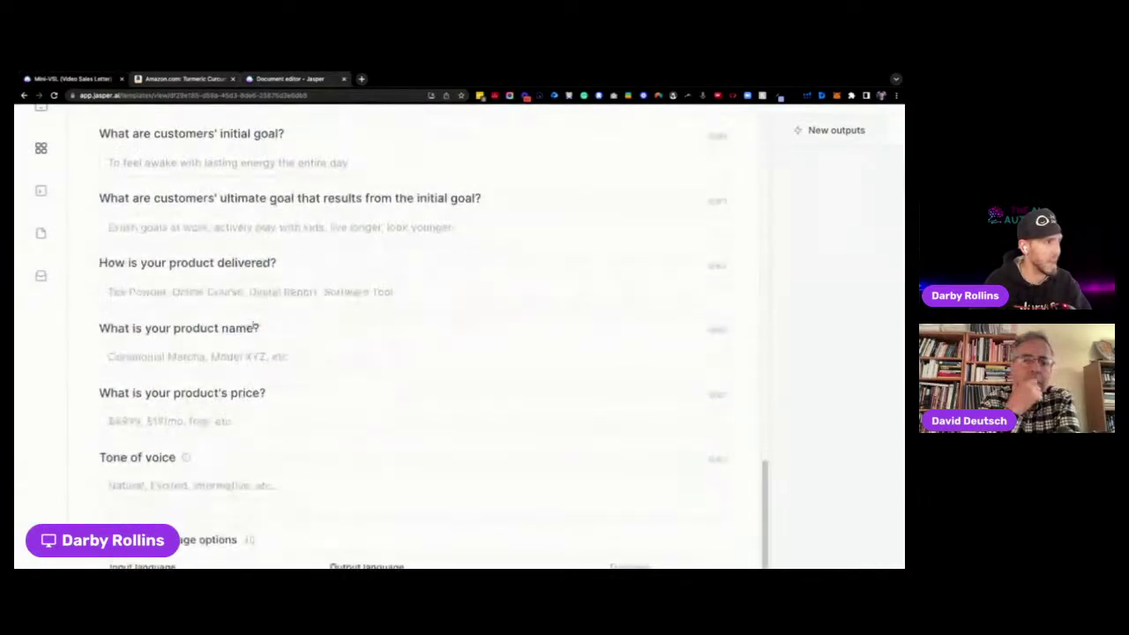
left_click(197, 487)
key("ctrl+v")
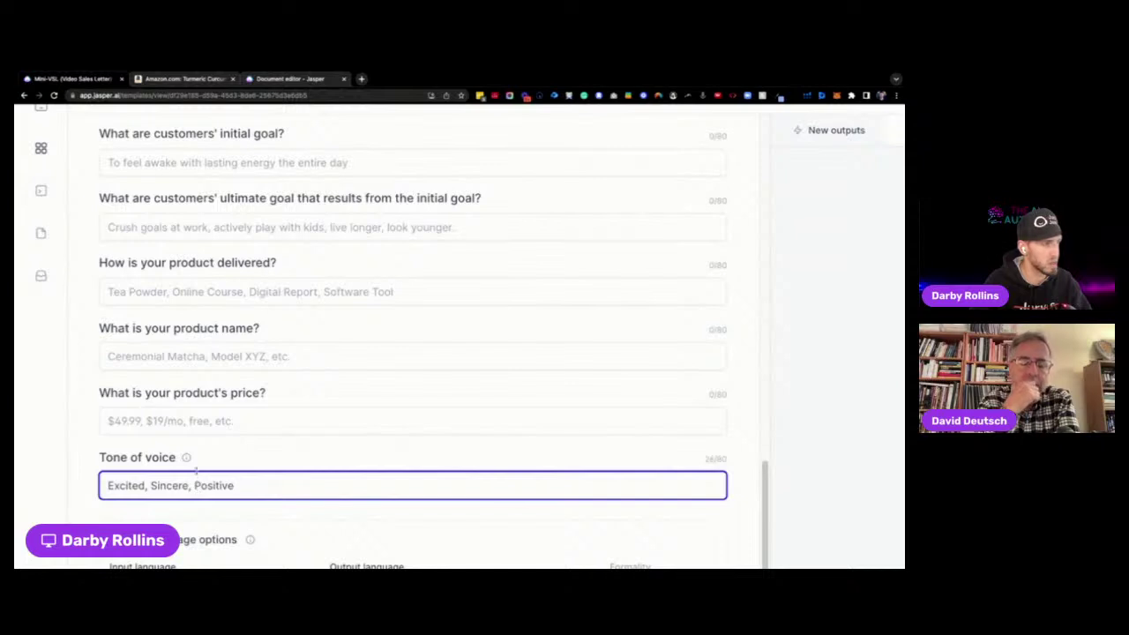
- Enter "Free Sample" as the product's price and "Capsule supplement" as how the product is delivered
left_click(214, 425)
type("Free Sample")
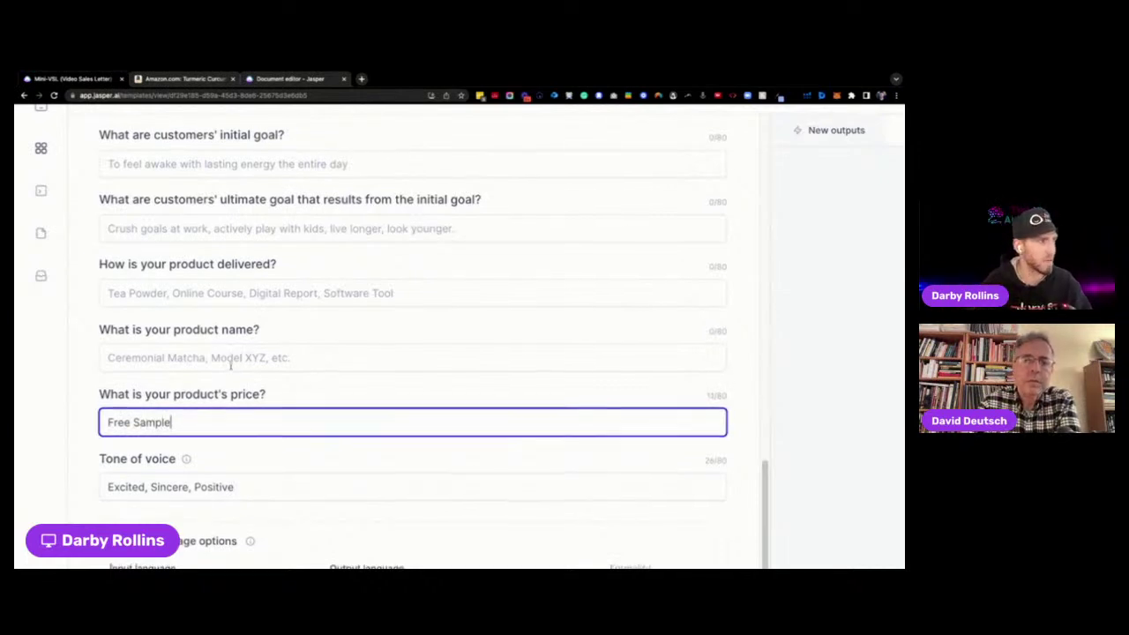
left_click(205, 294)
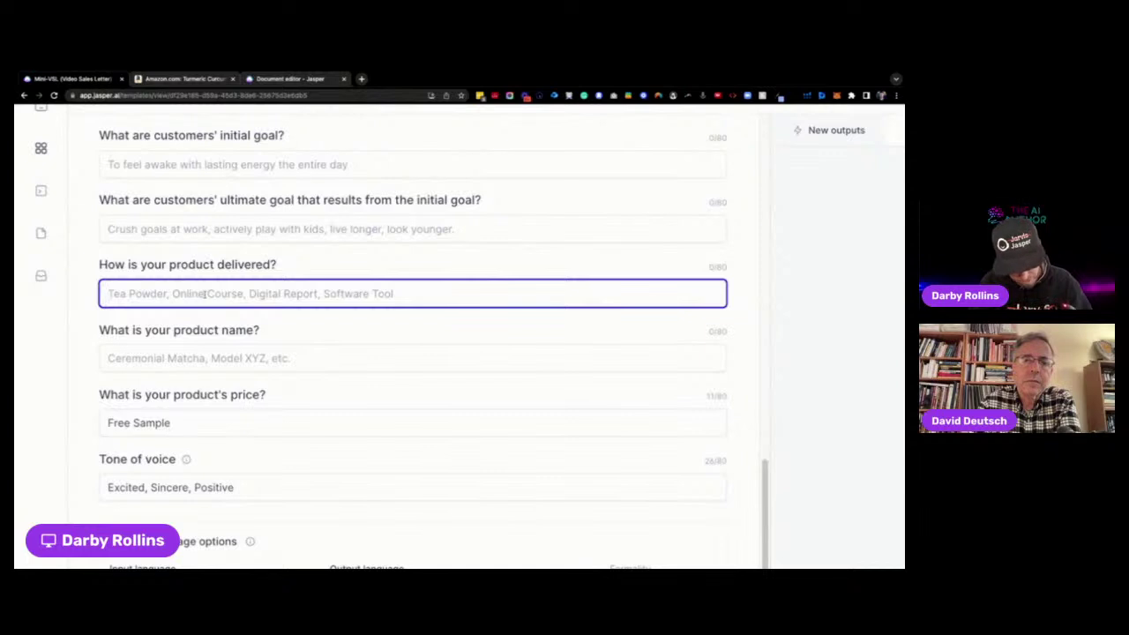
type("Capsule supplement")
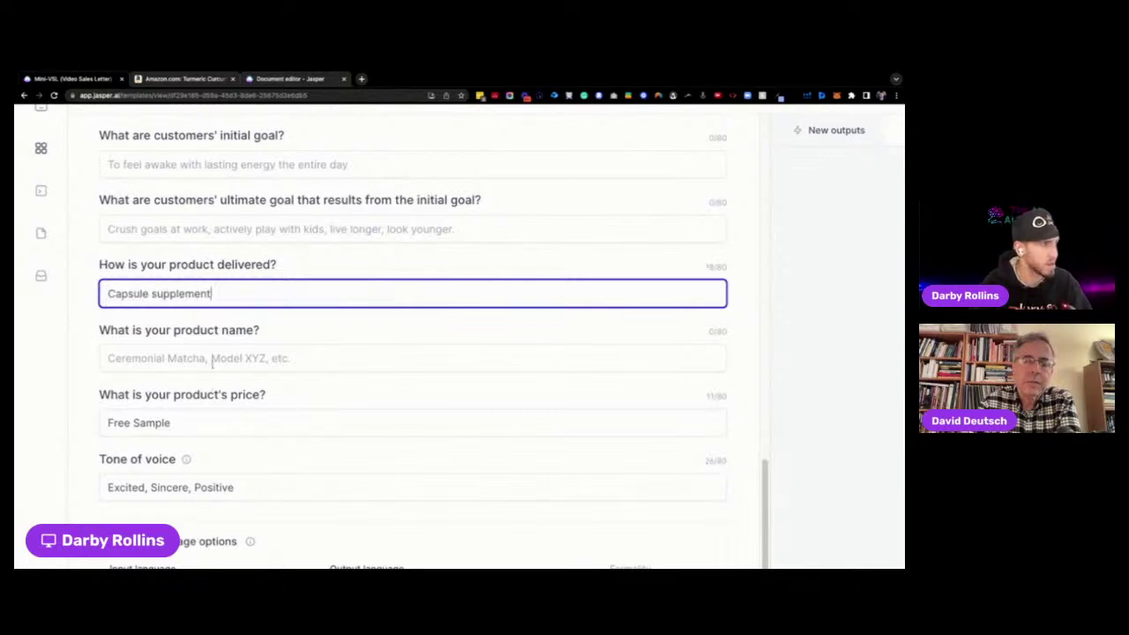
- Enter "Turmeric Curcumin" as the product name
left_click(211, 358)
type("T")
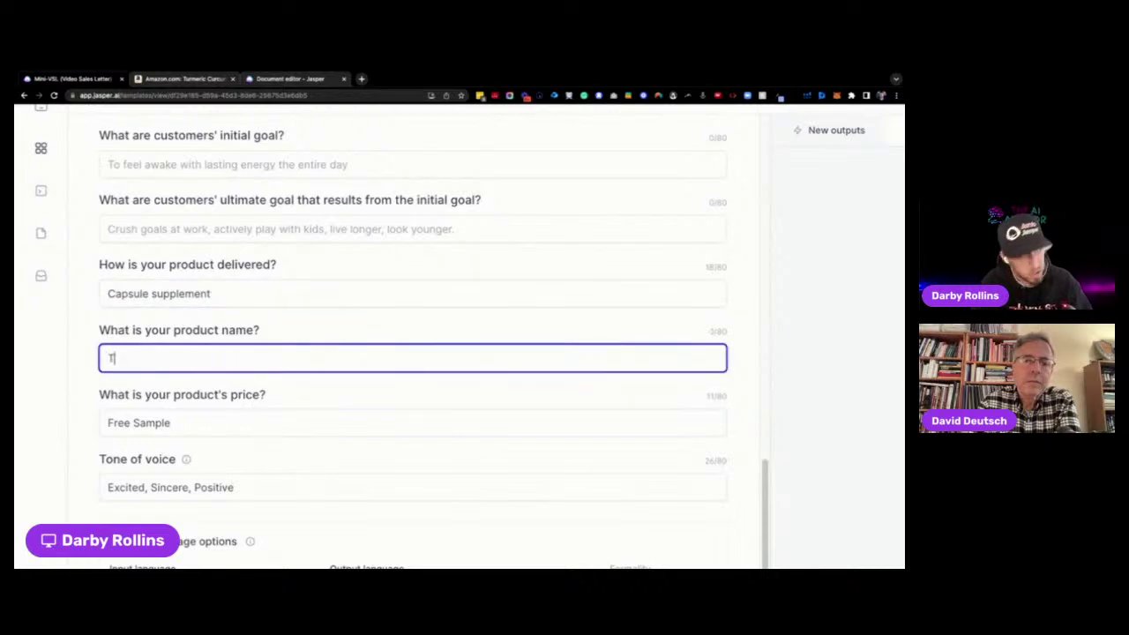
type("u")
type("mer")
key("BackSpace")
key("BackSpace")
type("rmeric Cur")
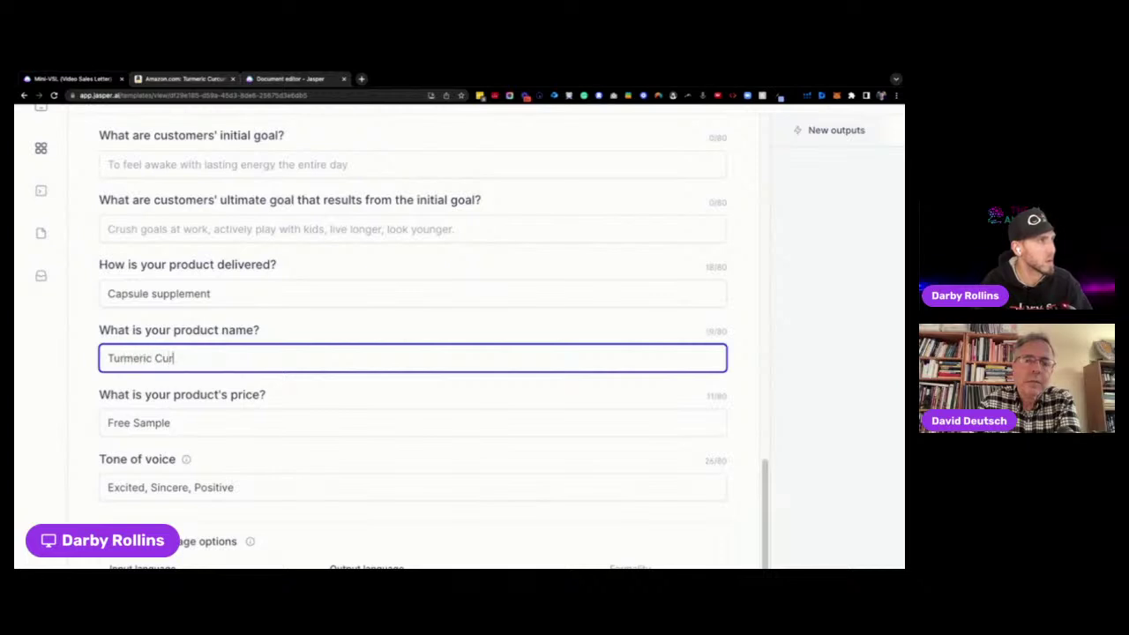
type("cumin")
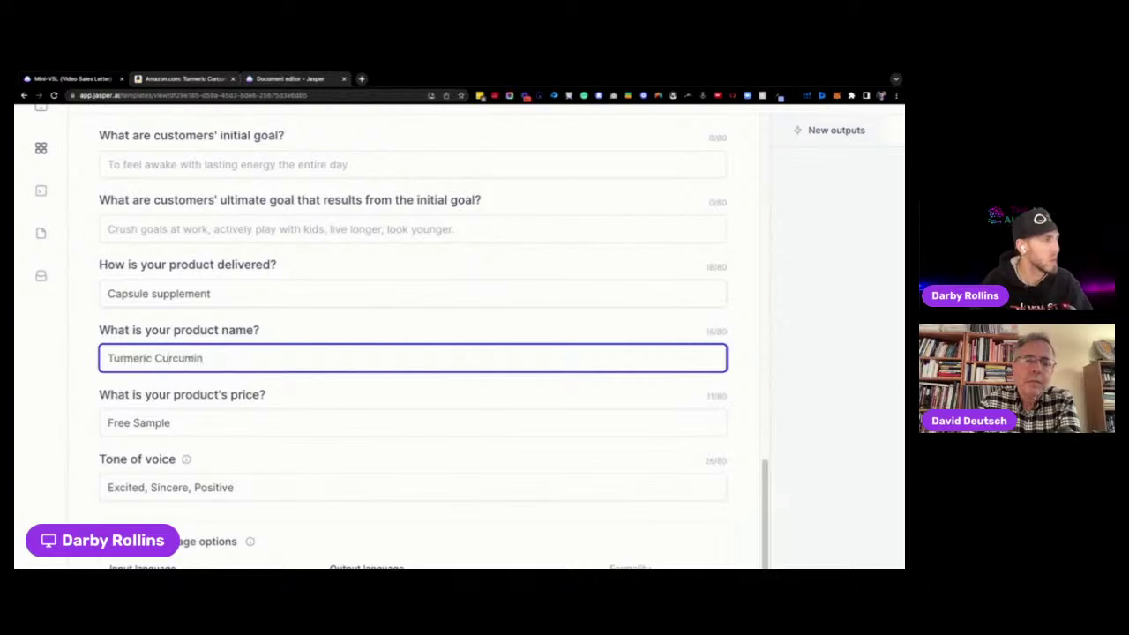
- Enter "Spend more time active with family" as the customers' ultimate goal and "No pain" as their initial goal
scroll(317, 247, "up", 1)
left_click(317, 242)
scroll(318, 252, "up", 1)
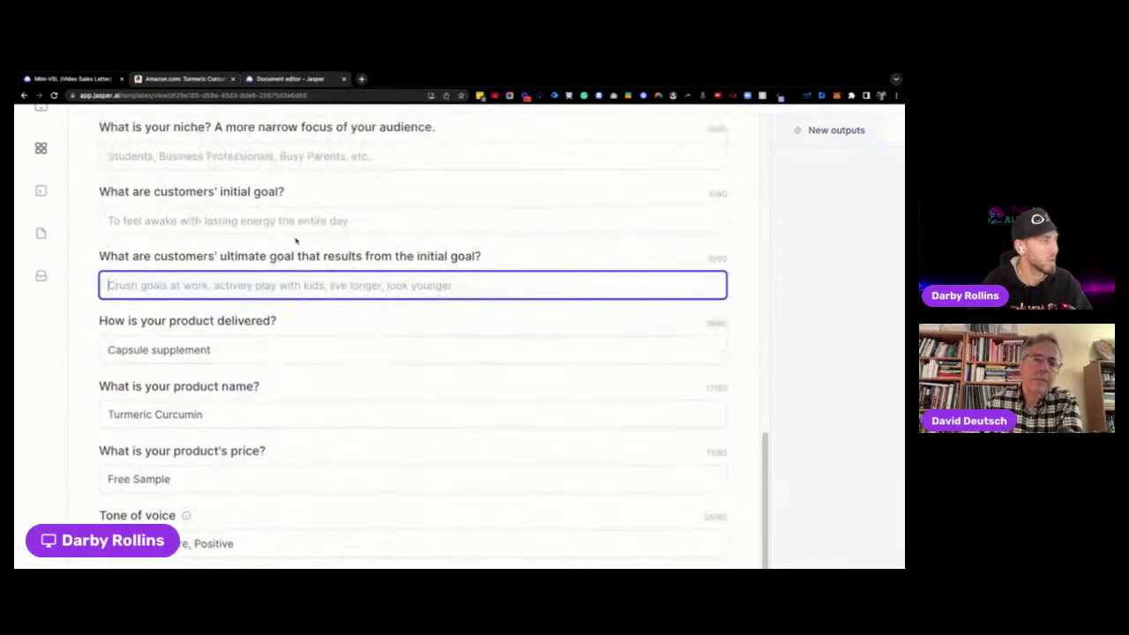
type("Spe")
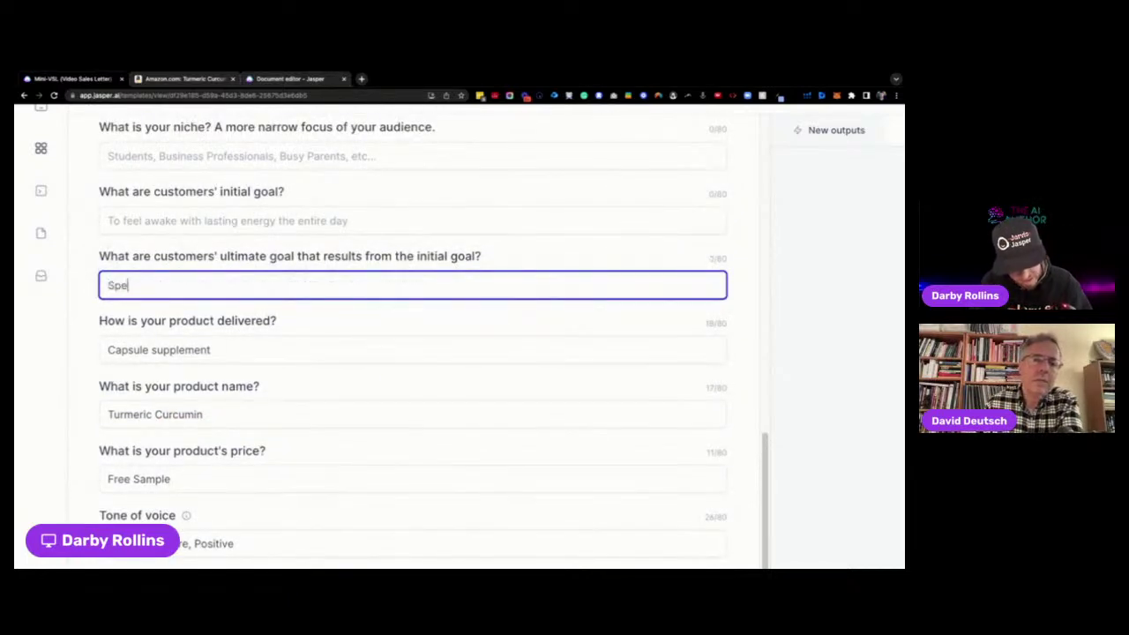
type("nd more time active with family")
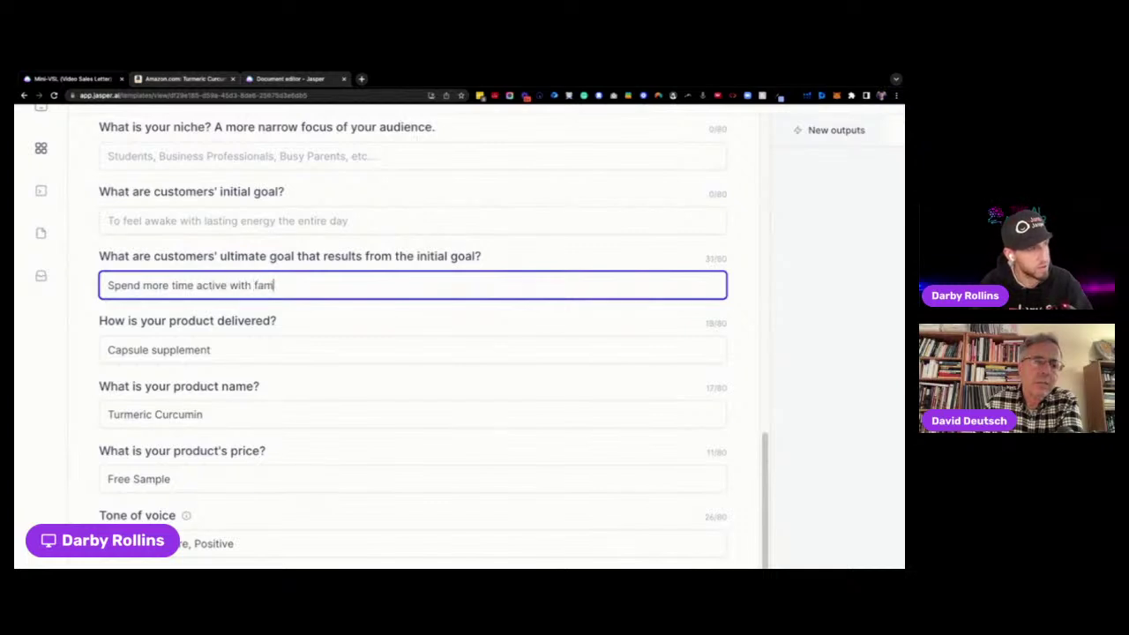
left_click(262, 214)
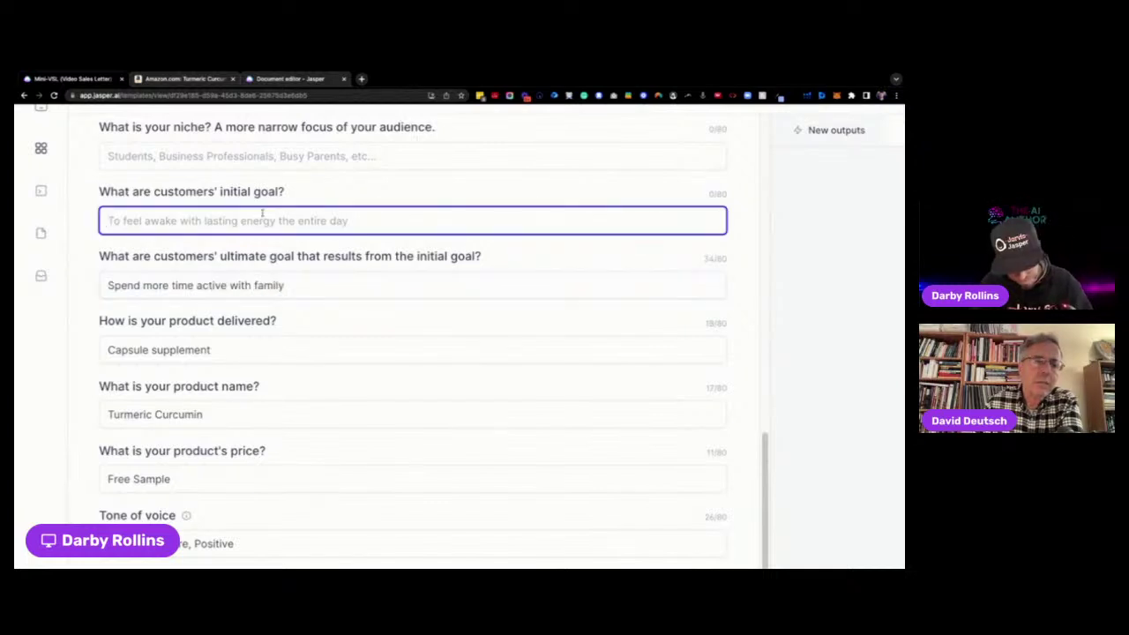
type("No pain")
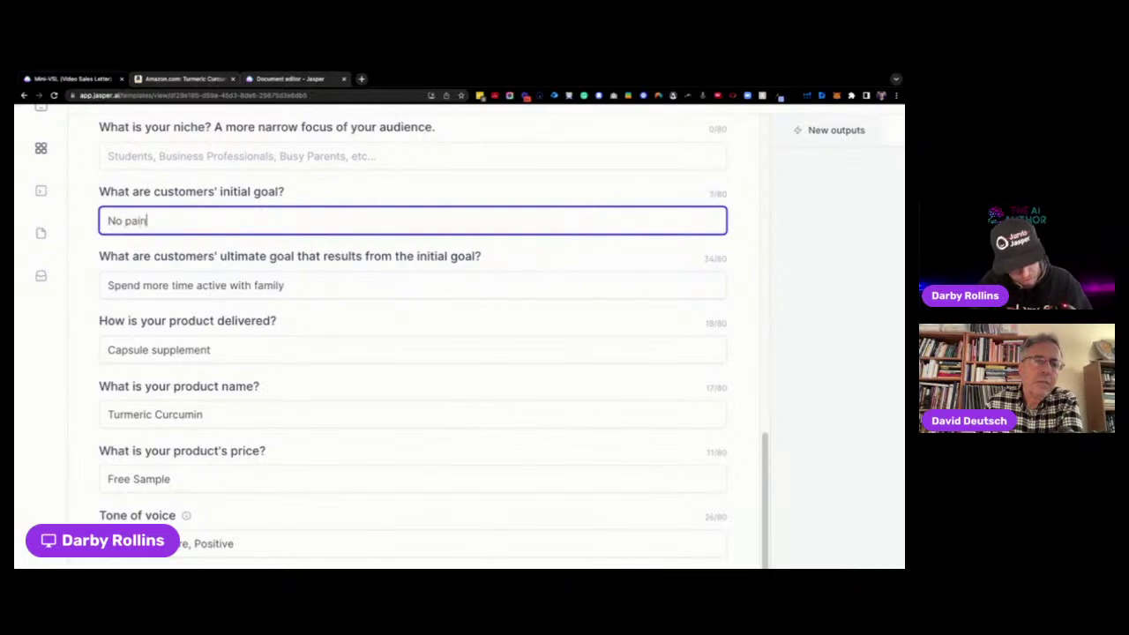
- Enter "Older people" as the niche that narrows the audience
scroll(264, 213, "up", 1)
left_click(264, 209)
scroll(263, 209, "up", 1)
left_click(292, 222)
type("Older people")
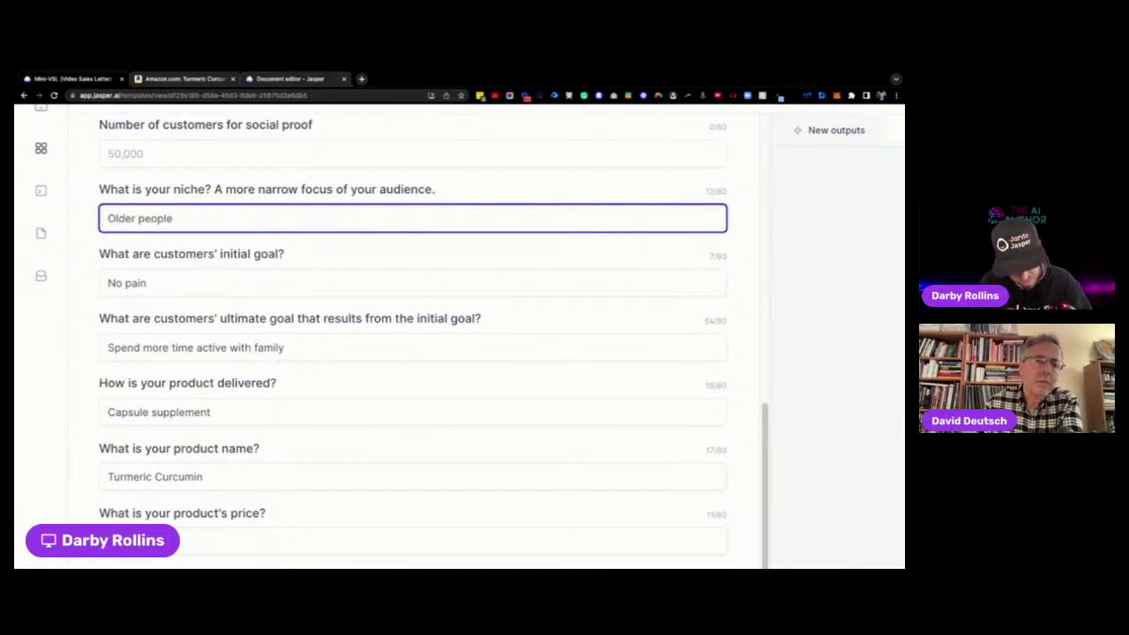
- Extend the niche to "Older people who want to be active and experience joint pain relief" and enter 10,000 customers for social proof
type(" who want to b")
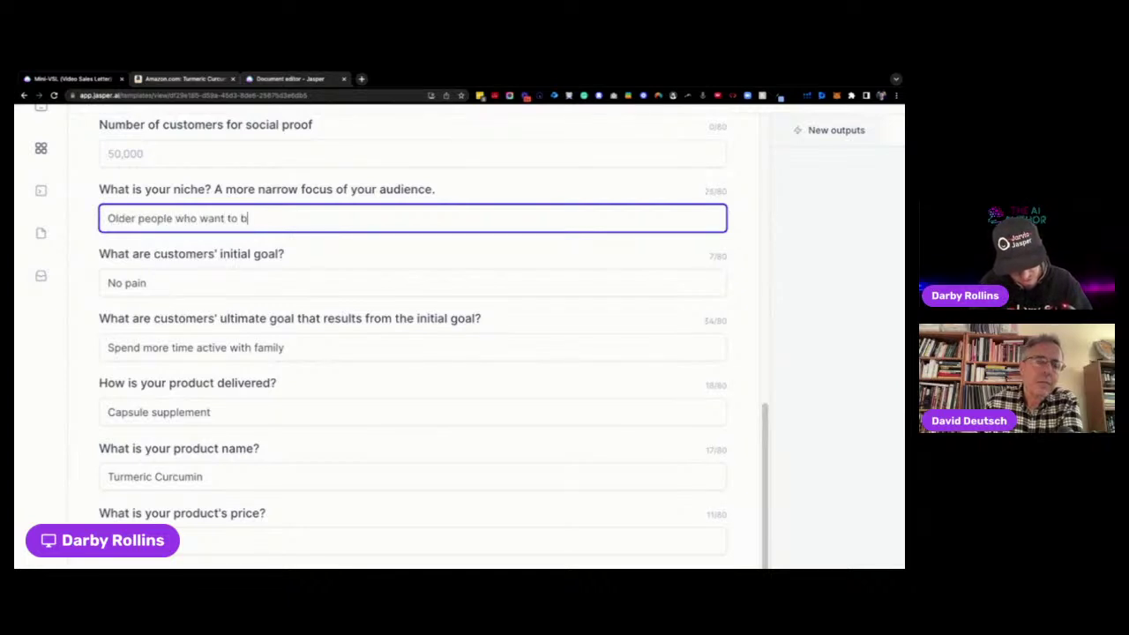
type("e active and experience ")
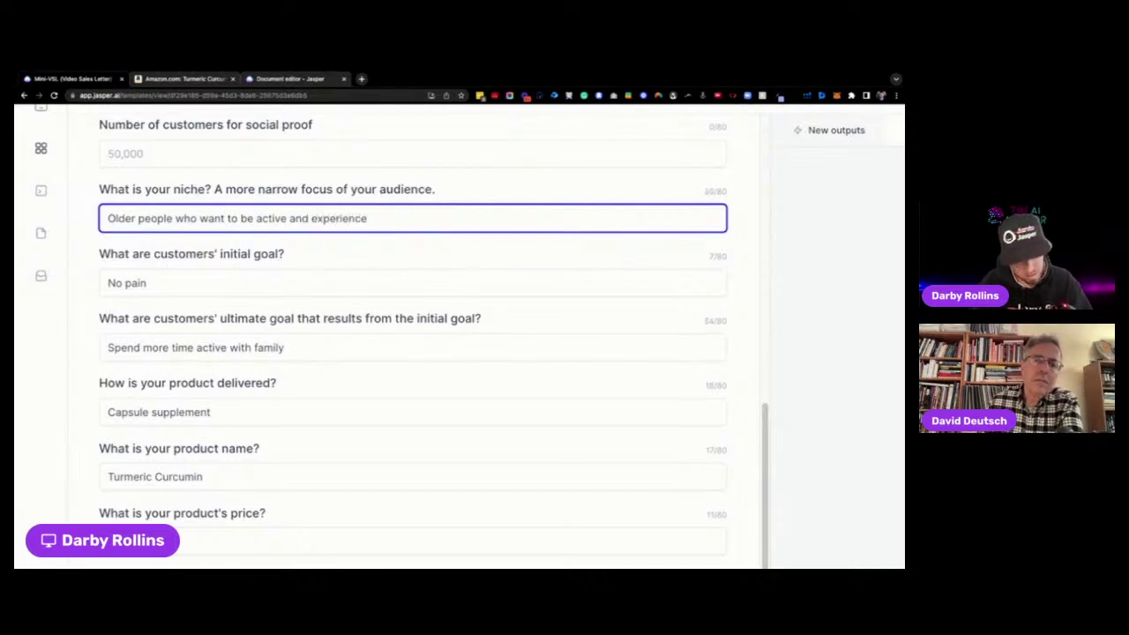
type("joint pain")
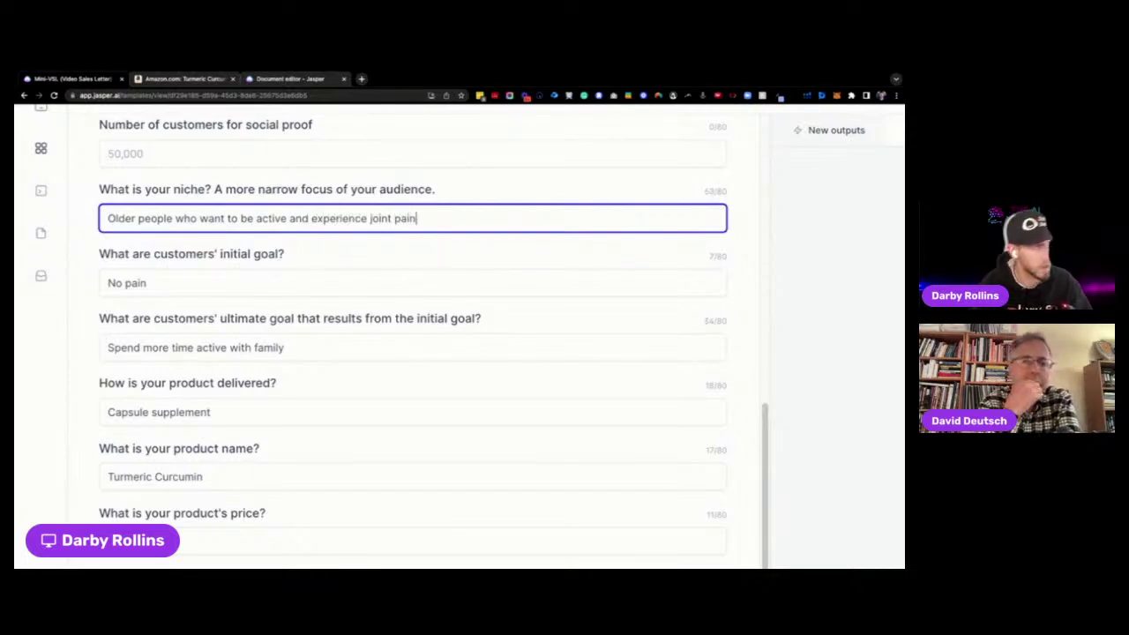
left_click(114, 154)
type("10,000")
left_click(439, 236)
type("relief")
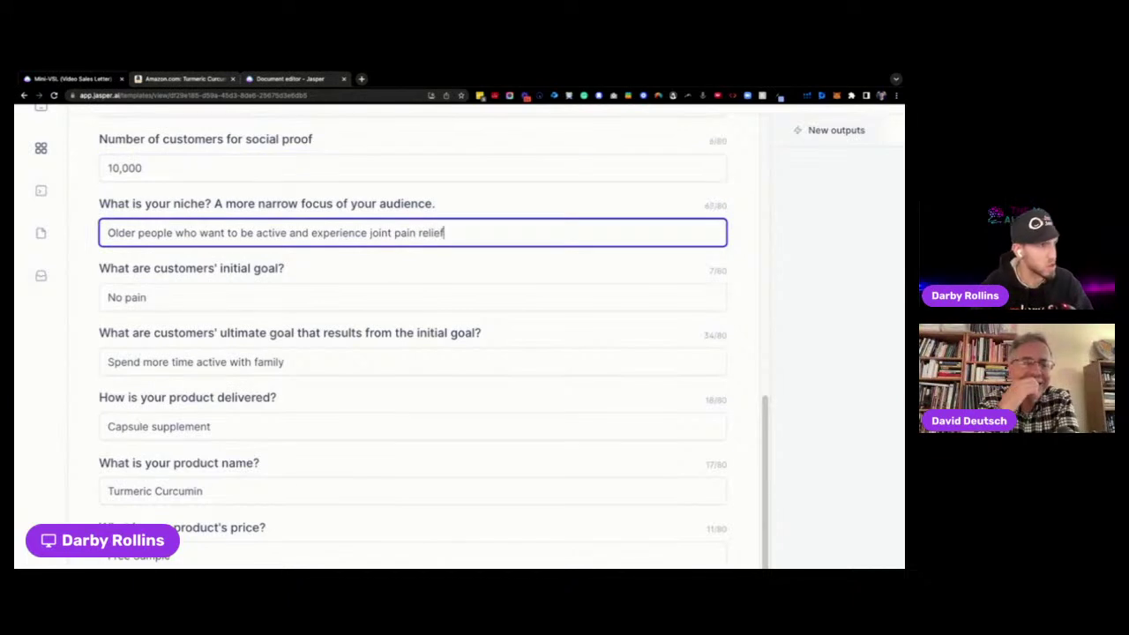
- Replace the product's big idea with "Deactivates Pain"
scroll(183, 284, "up", 3)
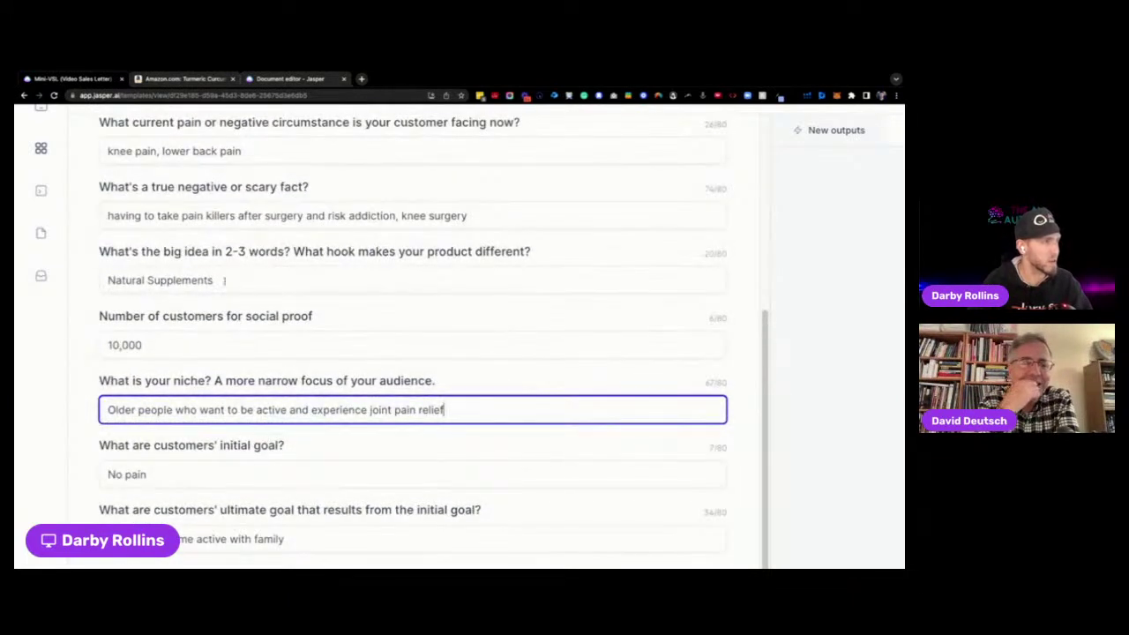
triple_click(157, 251)
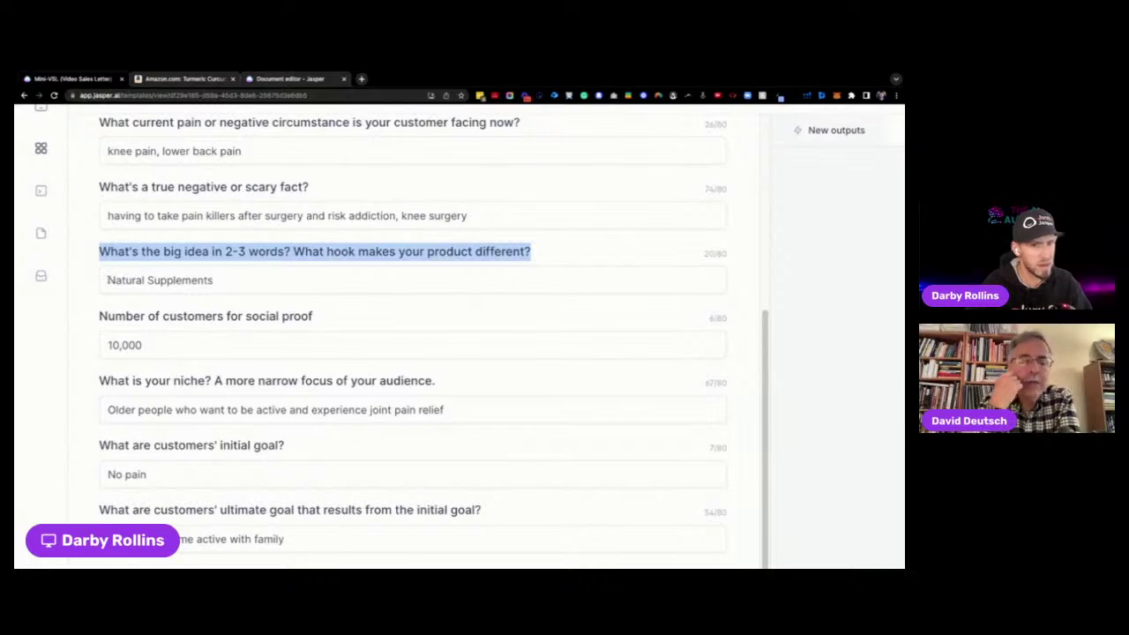
scroll(205, 280, "up", 1)
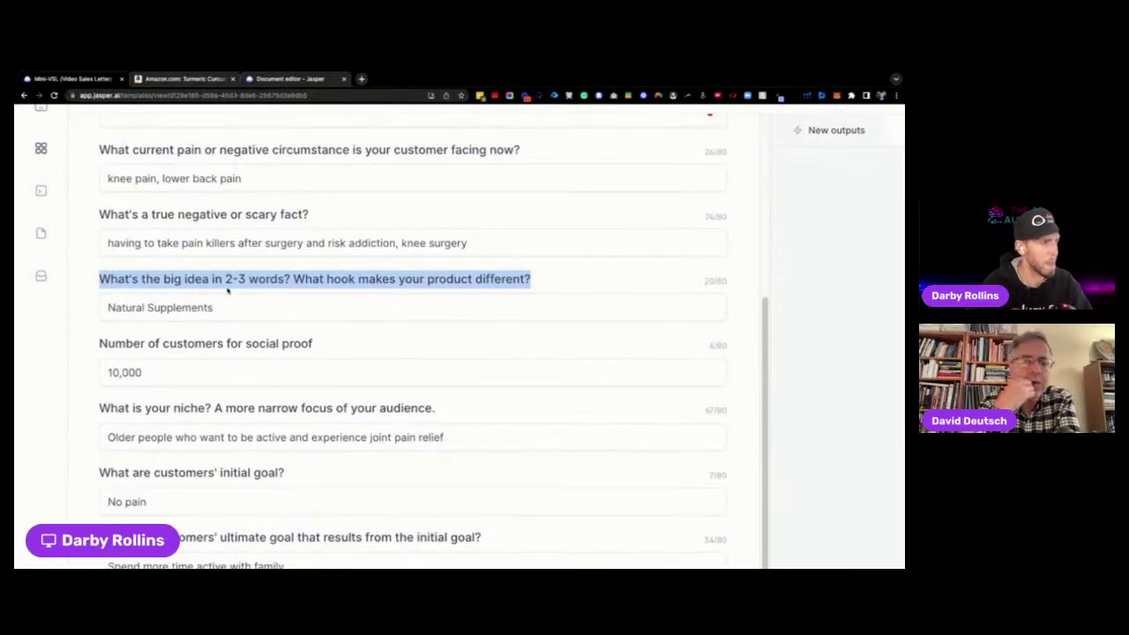
triple_click(232, 309)
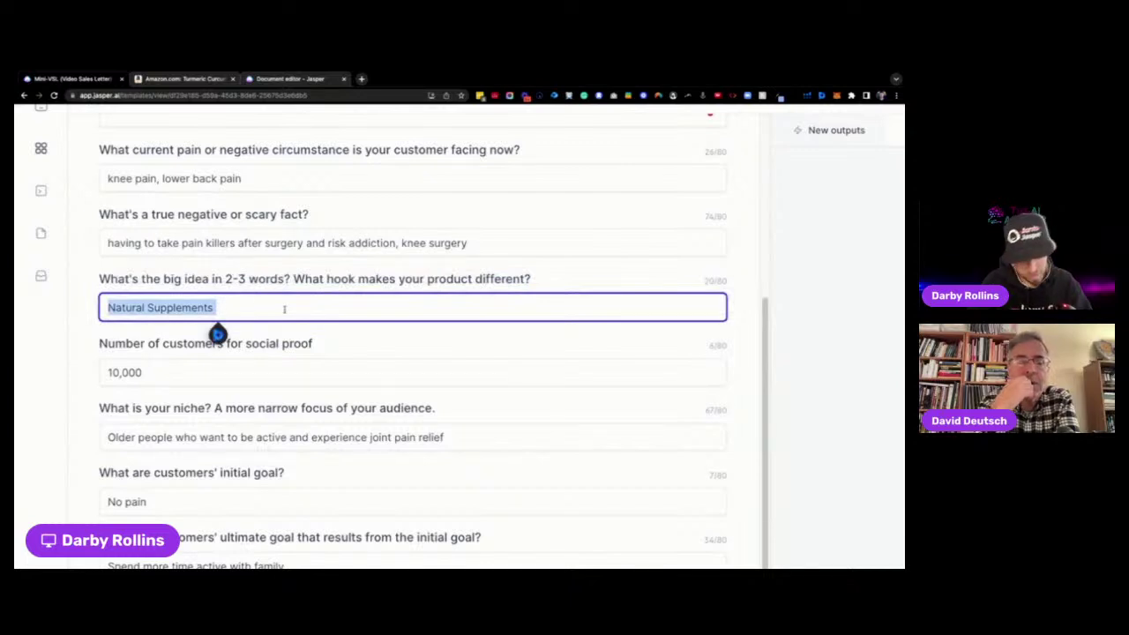
type("Deactive")
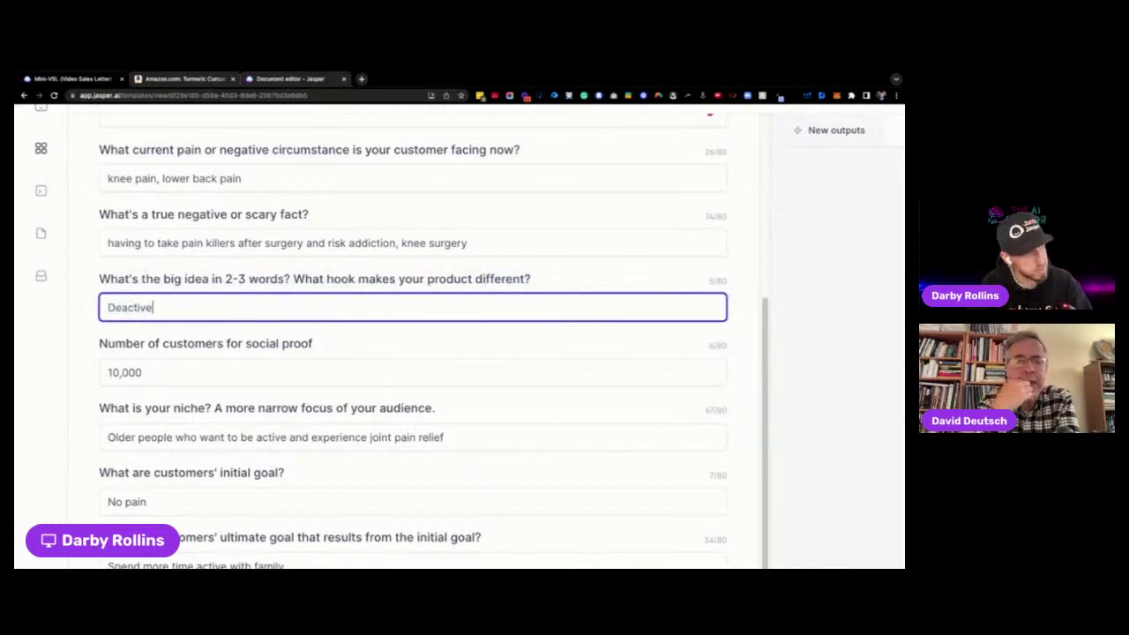
key("BackSpace")
key("BackSpace")
type("ates Paiun")
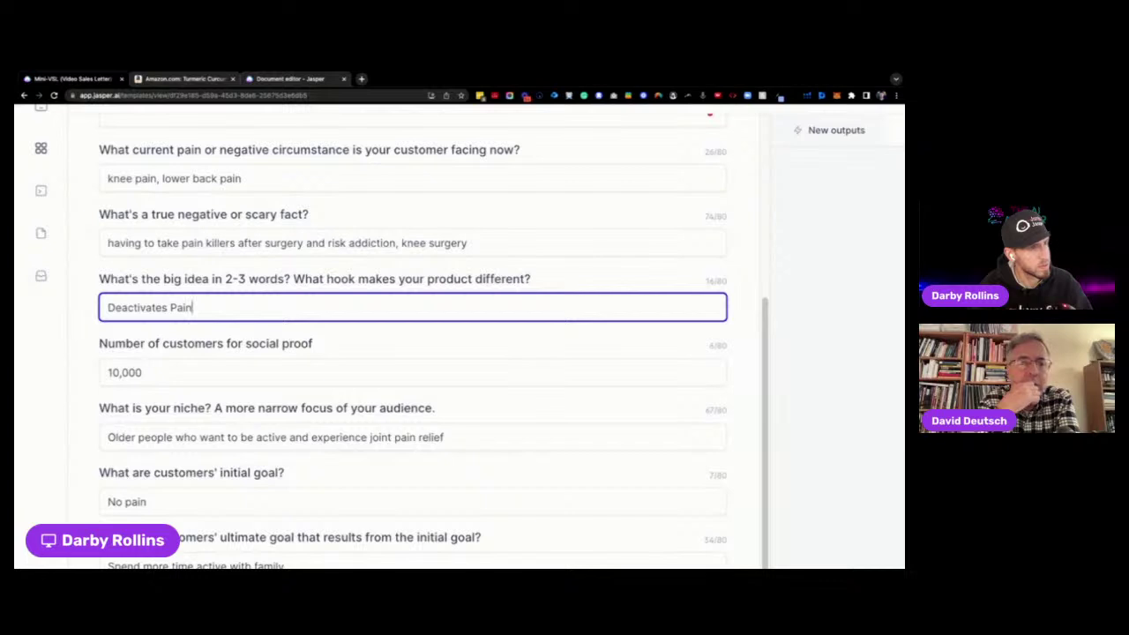
- Reword the big idea that makes the product different as "Join Pain Deactivator"
left_click_drag(202, 309, 170, 309)
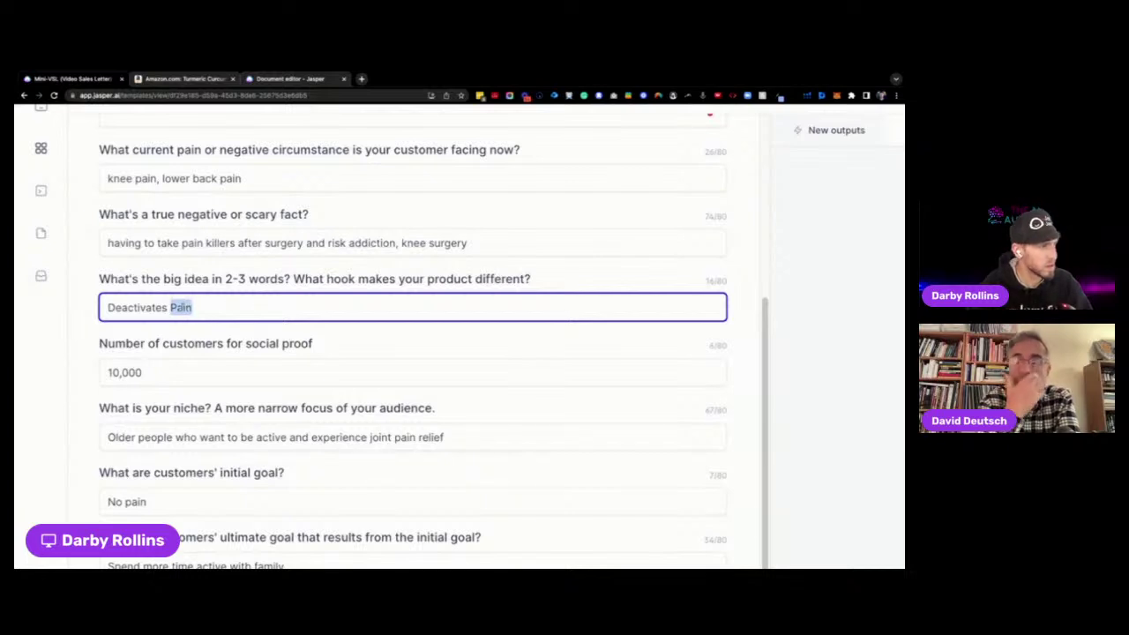
key("BackSpace")
key("BackSpace")
key("BackSpace")
type("or")
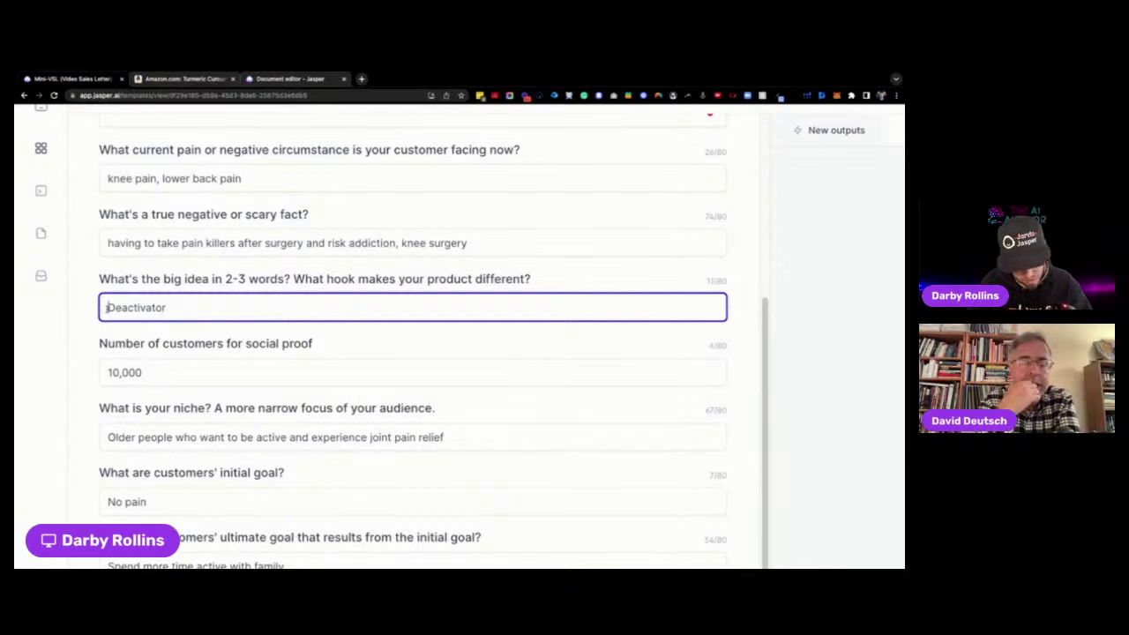
type("Join Pain")
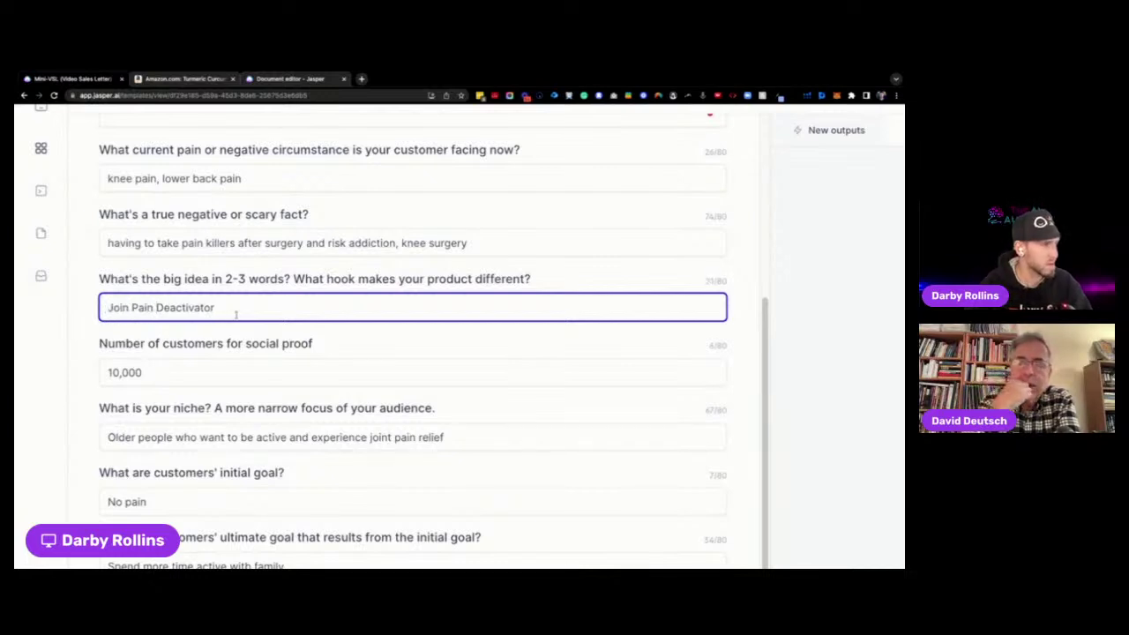
- Review the completed Mini-VSL answers from company name to tone of voice and generate the AI content
scroll(336, 313, "up", 1)
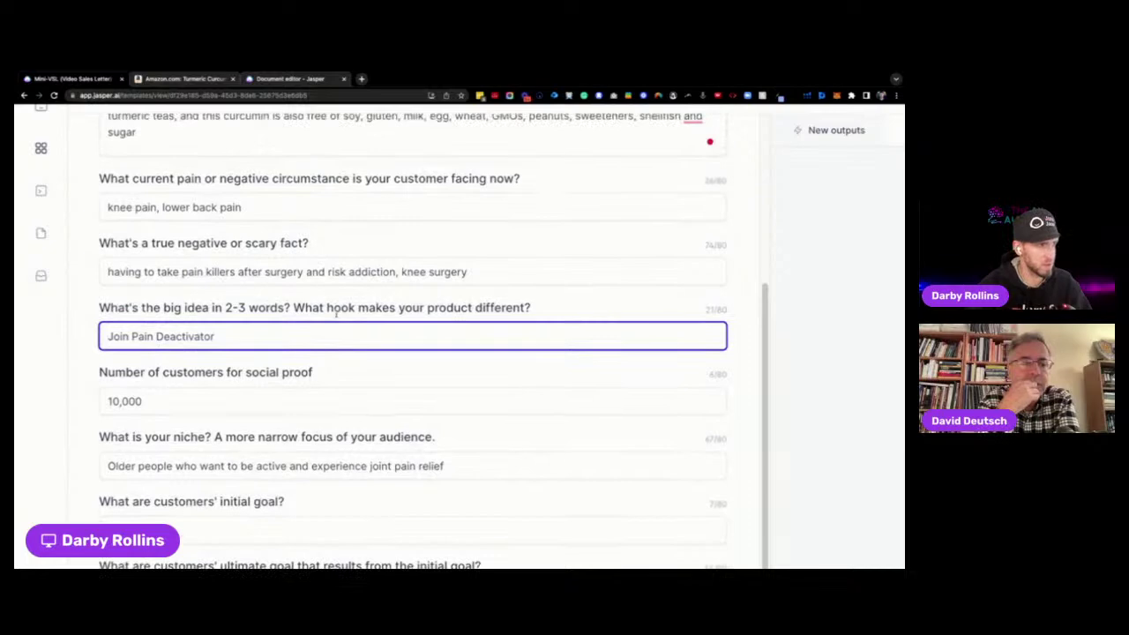
key("ctrl+minus")
scroll(336, 311, "up", 1)
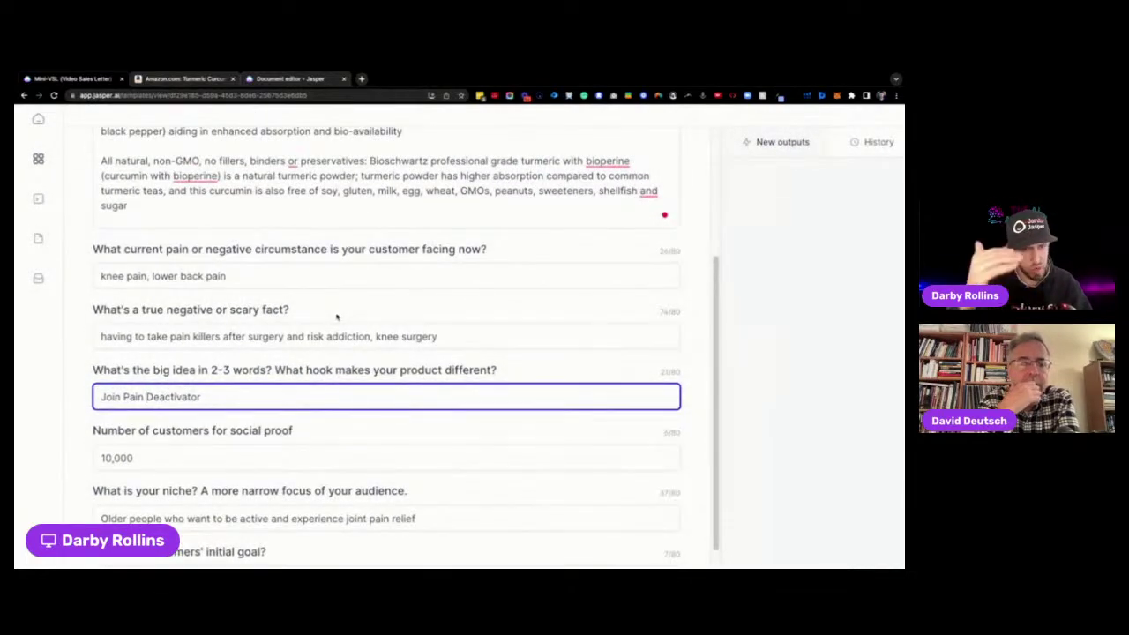
scroll(336, 316, "up", 3)
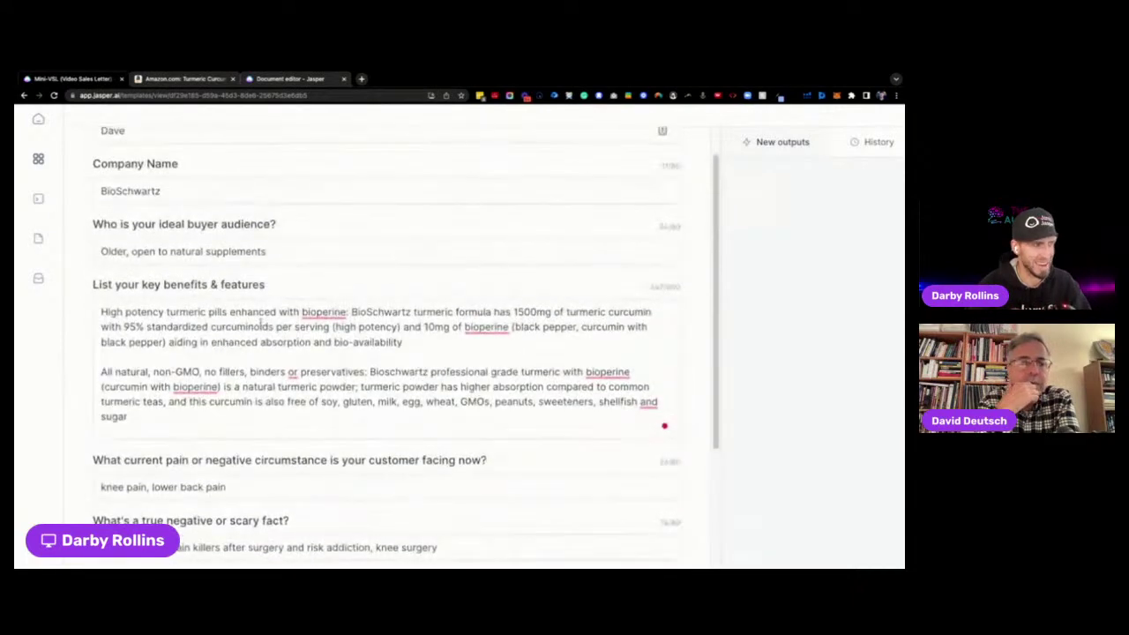
scroll(274, 348, "up", 1)
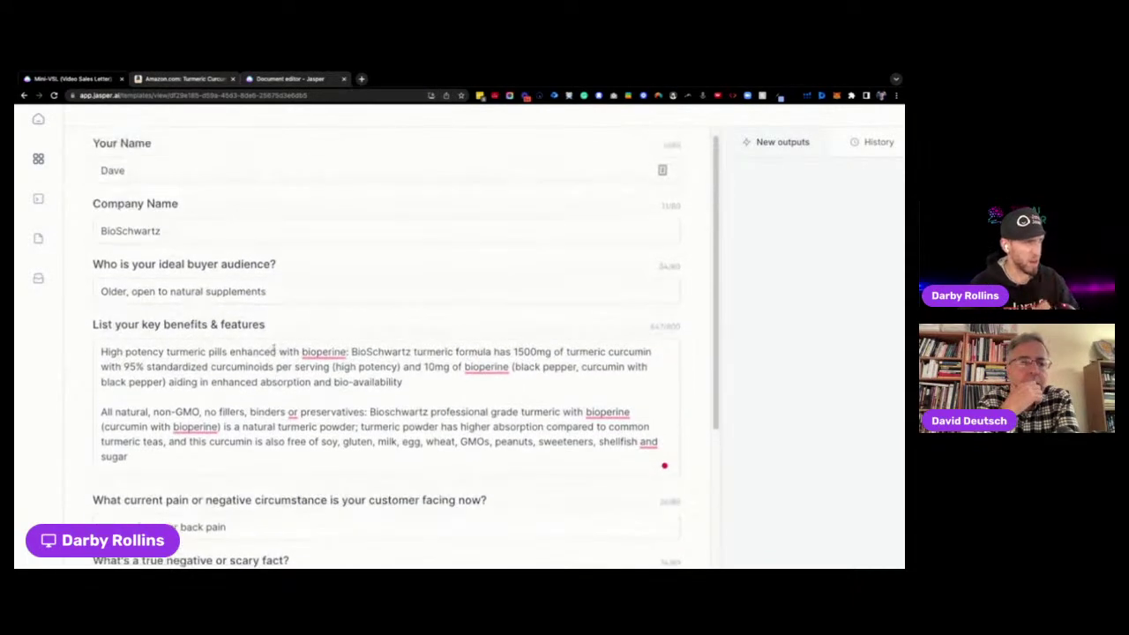
scroll(274, 351, "down", 1)
scroll(273, 350, "down", 5)
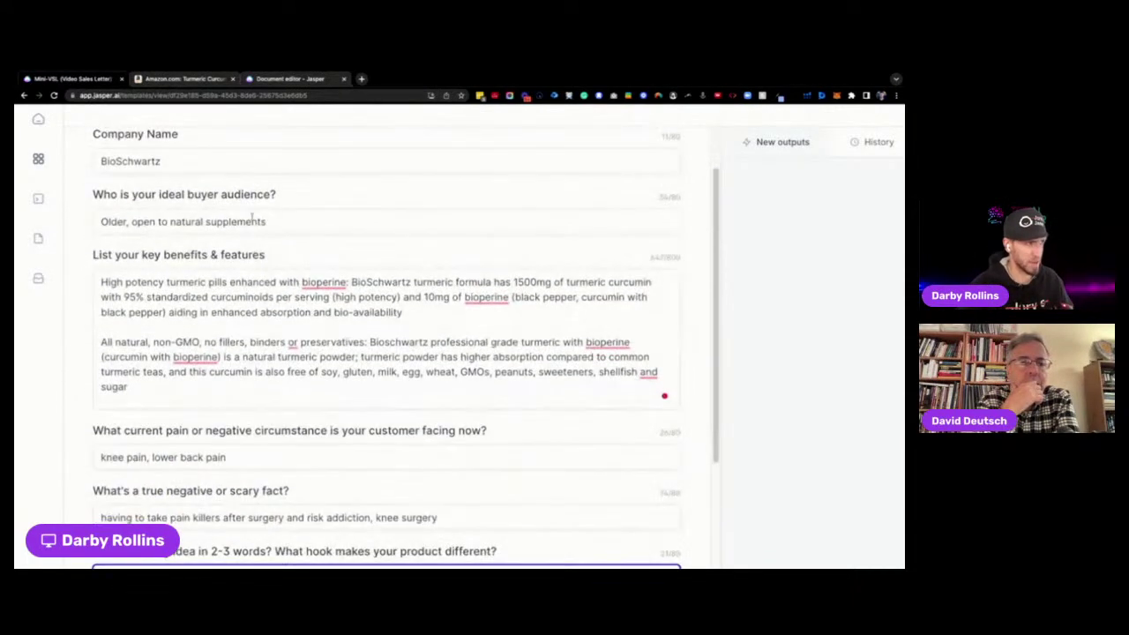
scroll(247, 300, "down", 4)
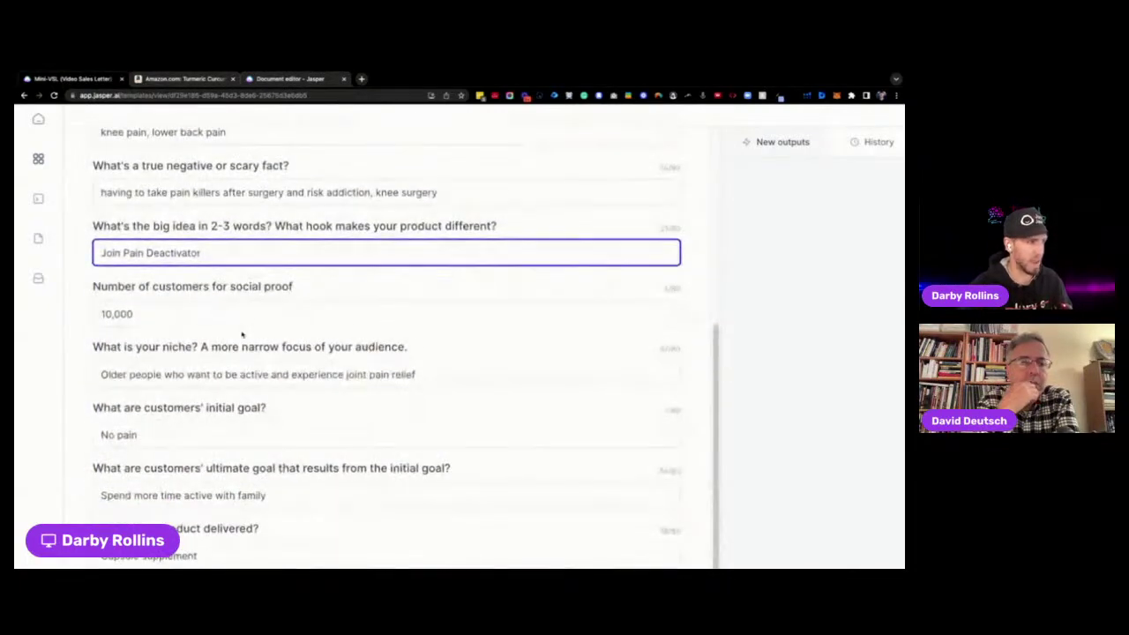
scroll(241, 331, "down", 3)
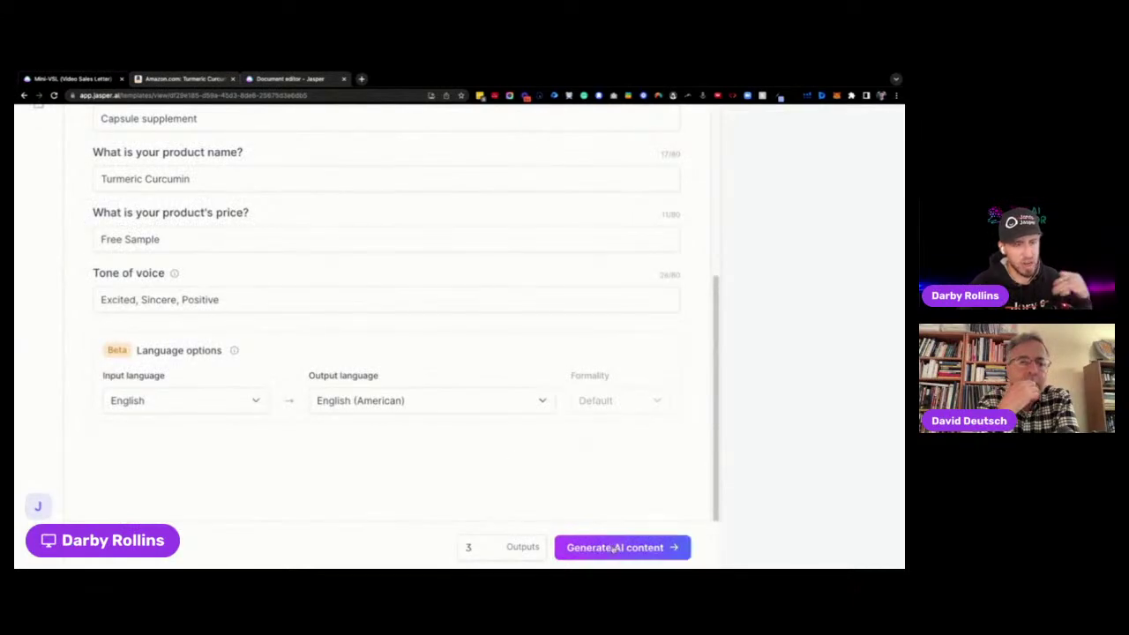
left_click(617, 548)
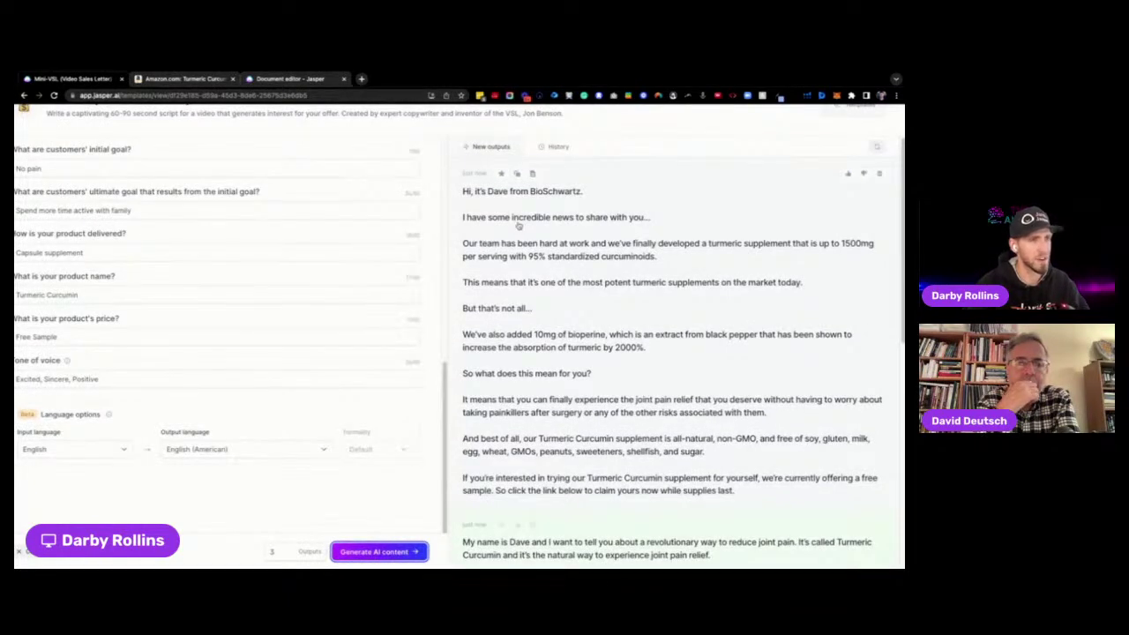
- Read through the first generated video sales script, from the greeting to the free-sample call to action
scroll(519, 226, "up", 5, "ctrl")
scroll(518, 226, "down", 2)
scroll(519, 226, "right", 1)
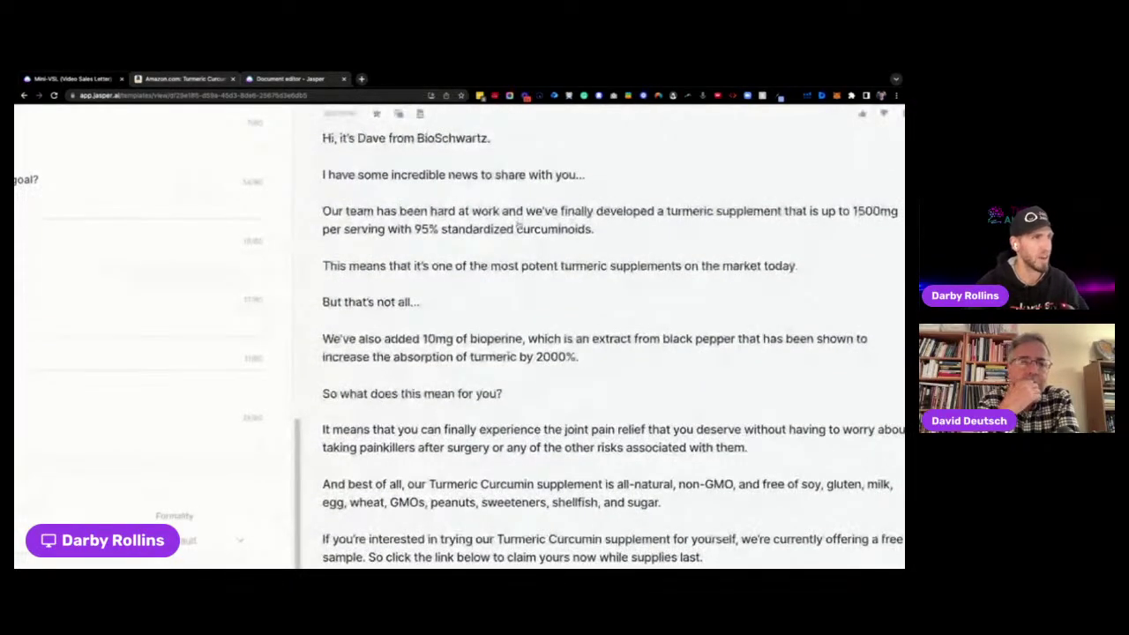
scroll(518, 225, "right", 2)
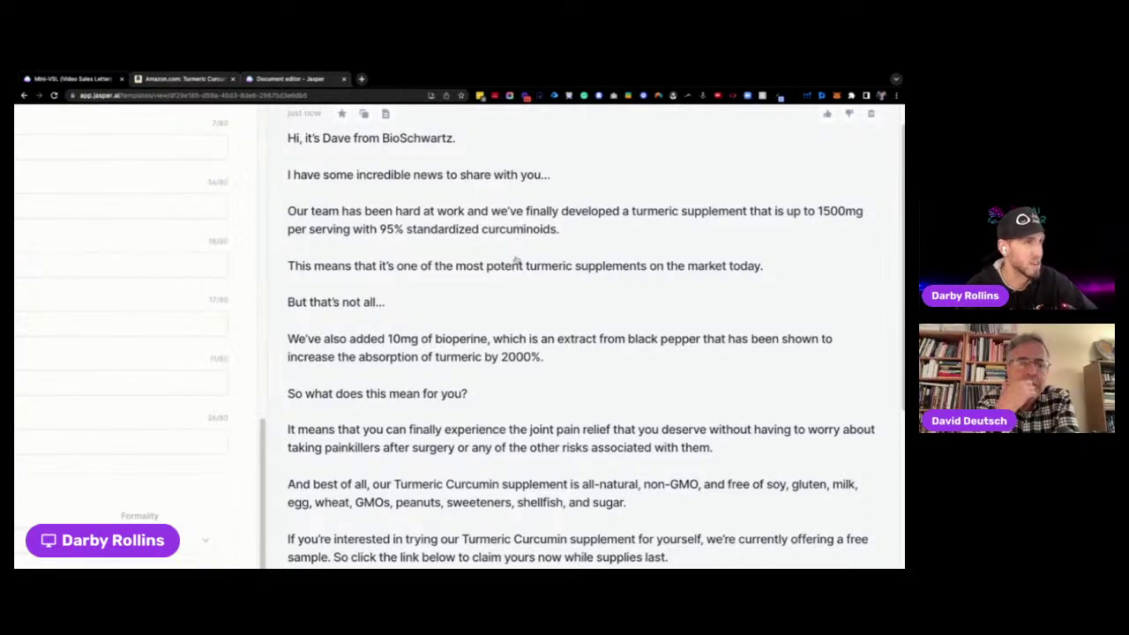
scroll(517, 260, "down", 1)
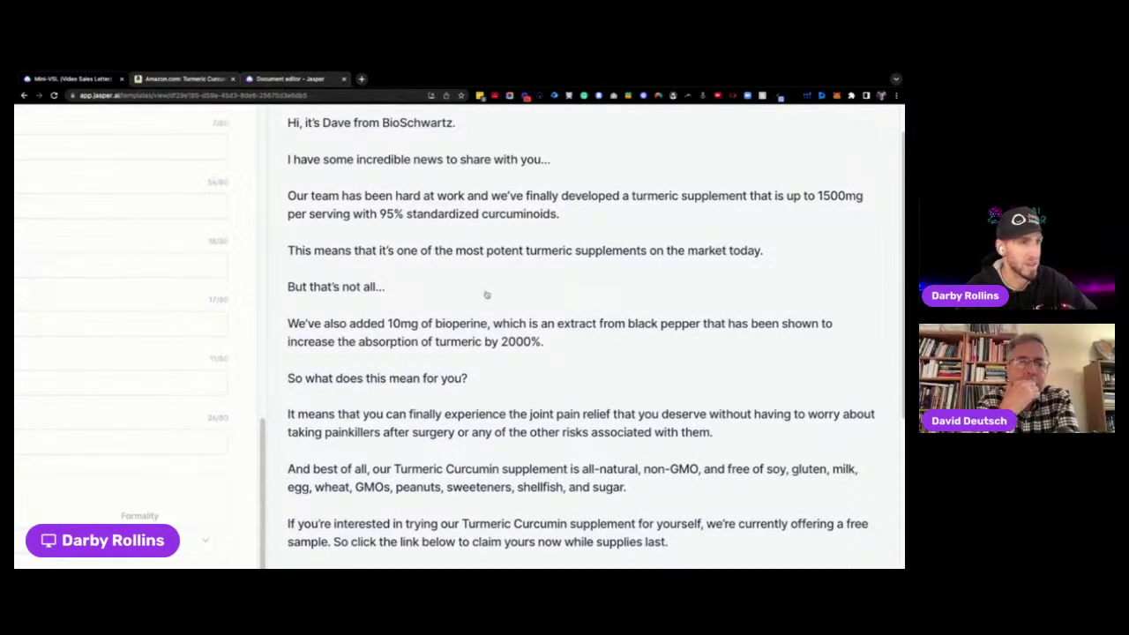
scroll(486, 294, "down", 3)
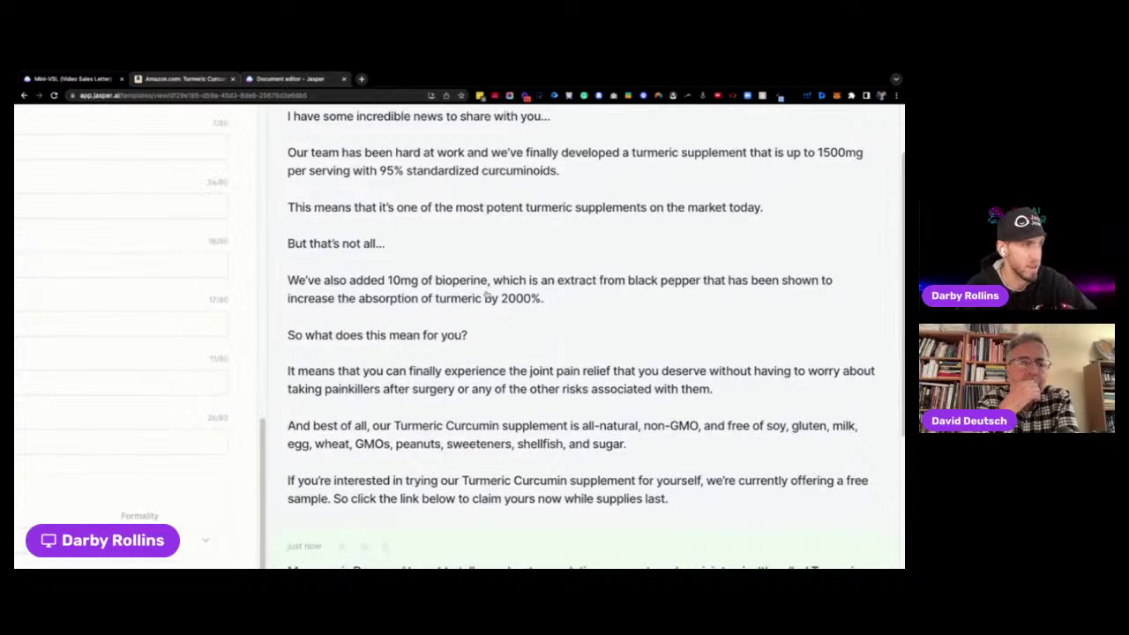
scroll(486, 294, "down", 3)
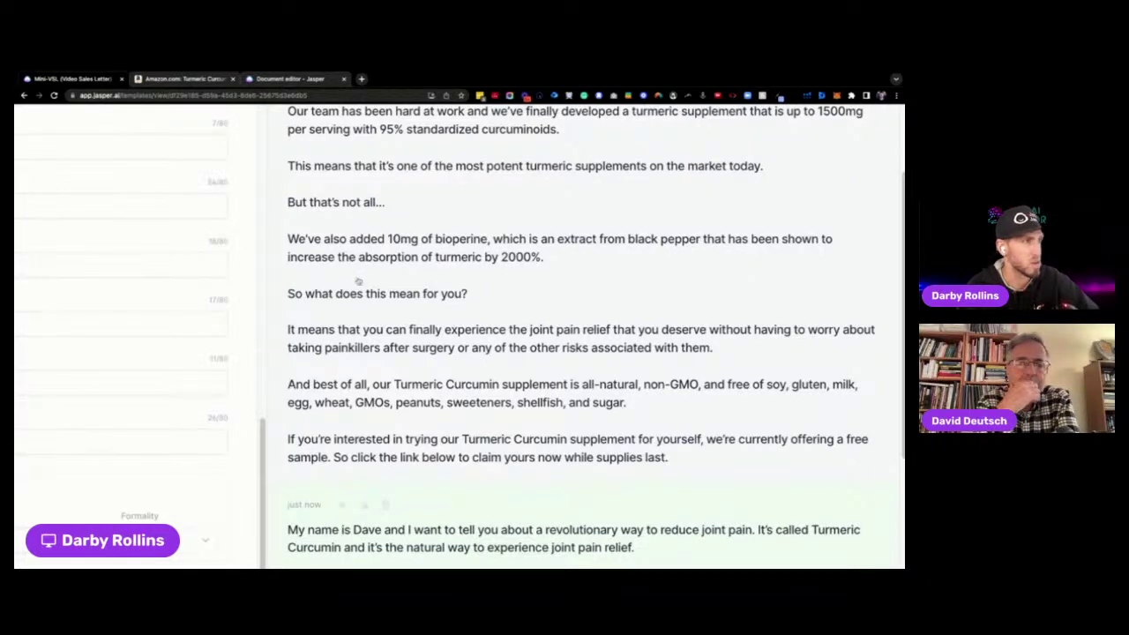
scroll(427, 257, "down", 2)
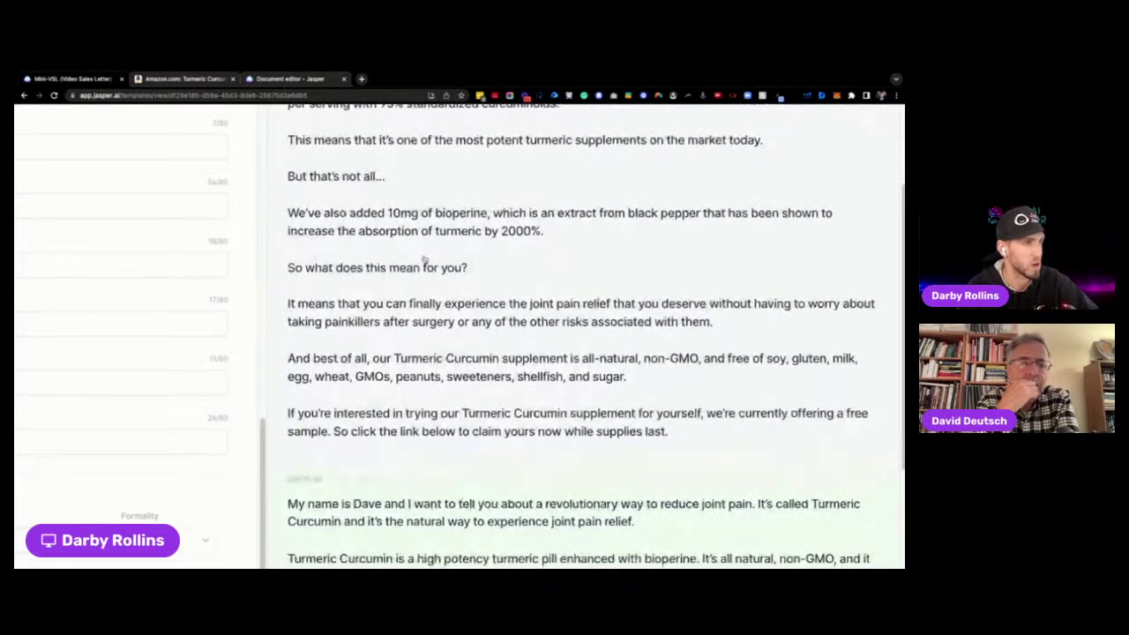
scroll(386, 310, "down", 2)
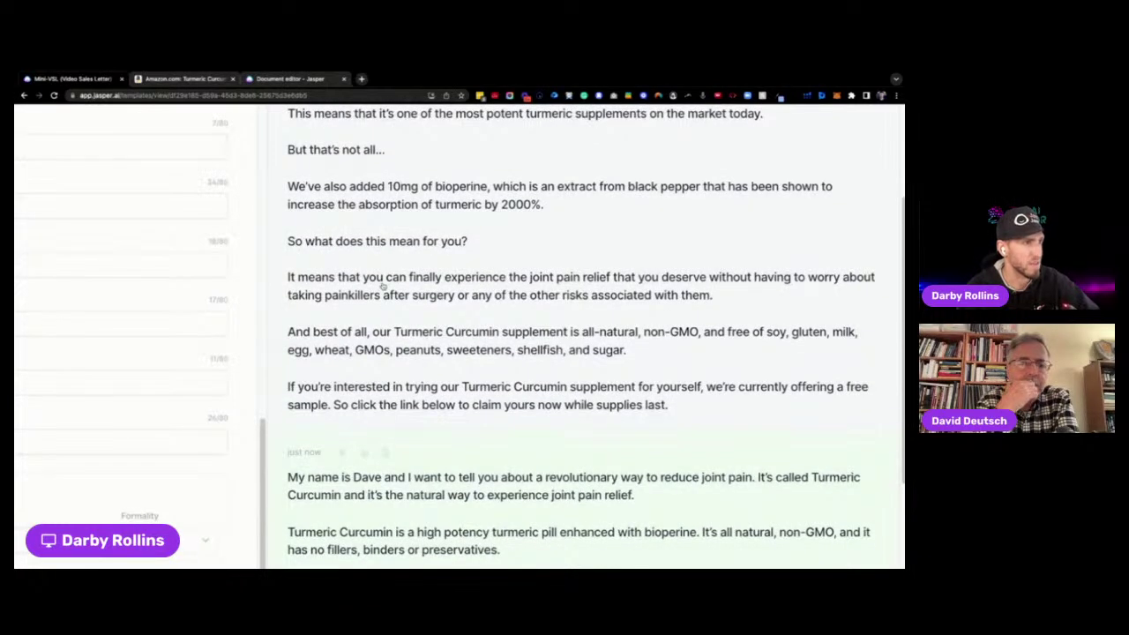
scroll(386, 286, "down", 1)
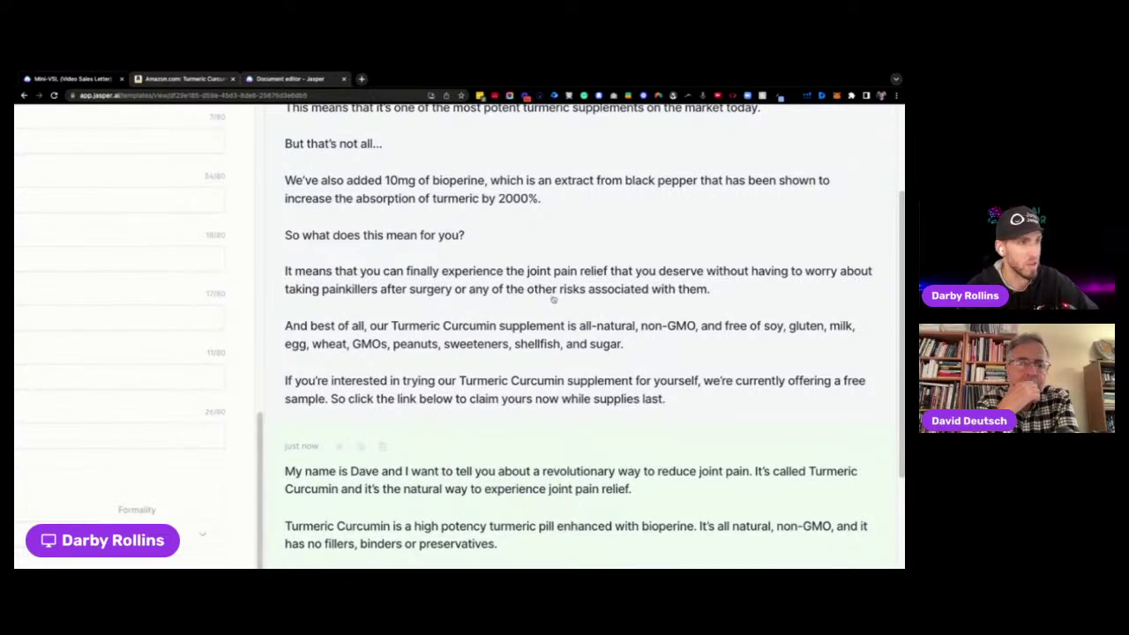
scroll(595, 298, "down", 2)
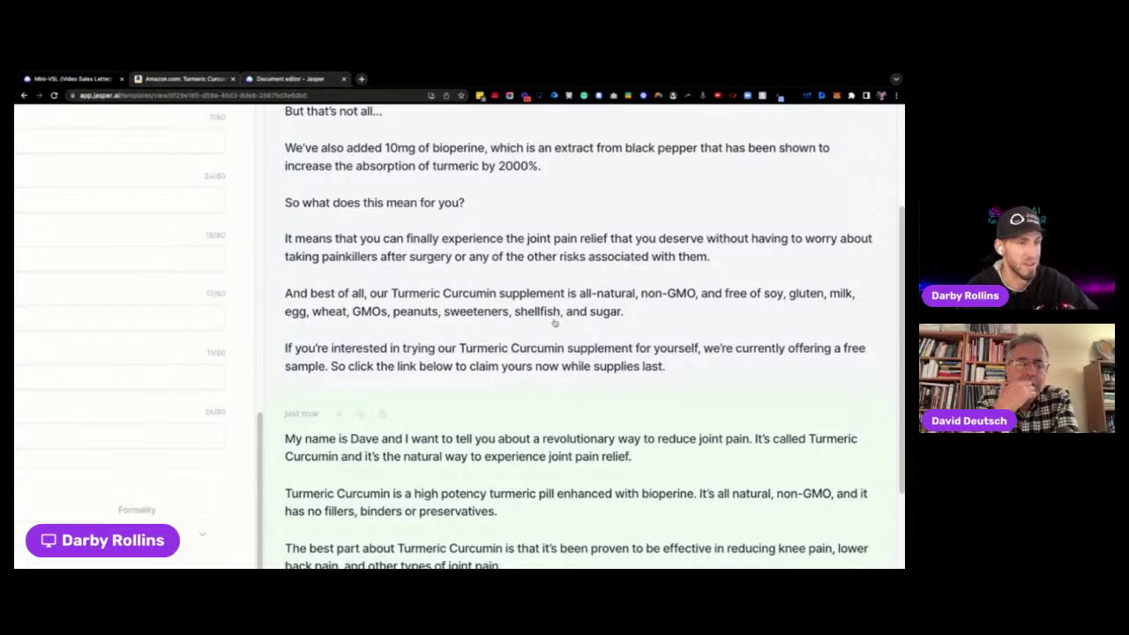
scroll(555, 324, "down", 1)
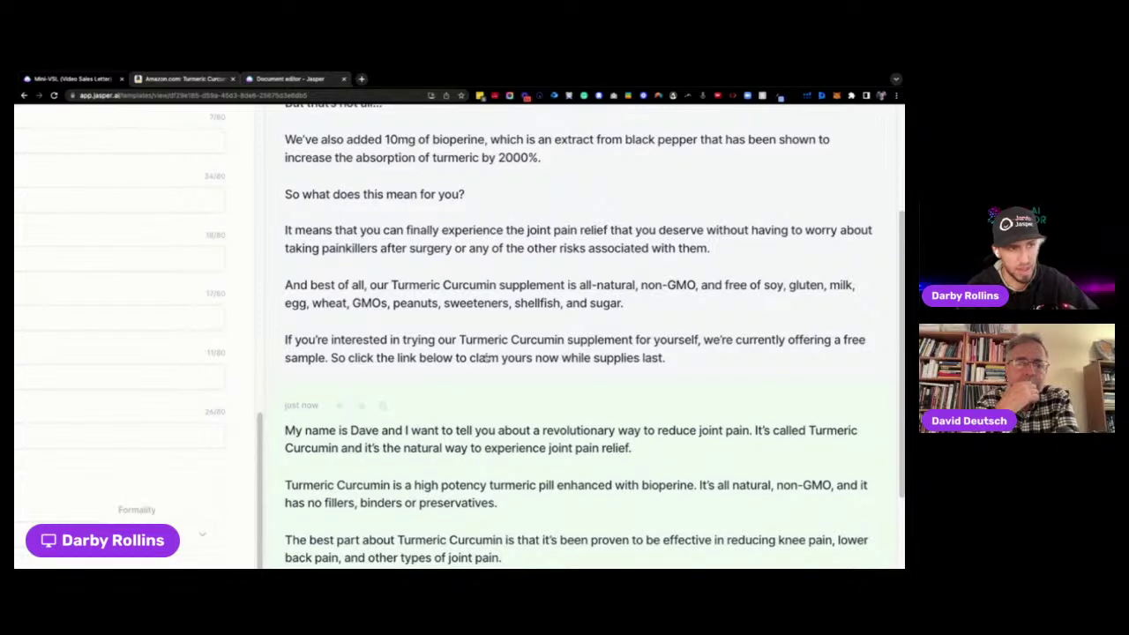
scroll(486, 358, "up", 1)
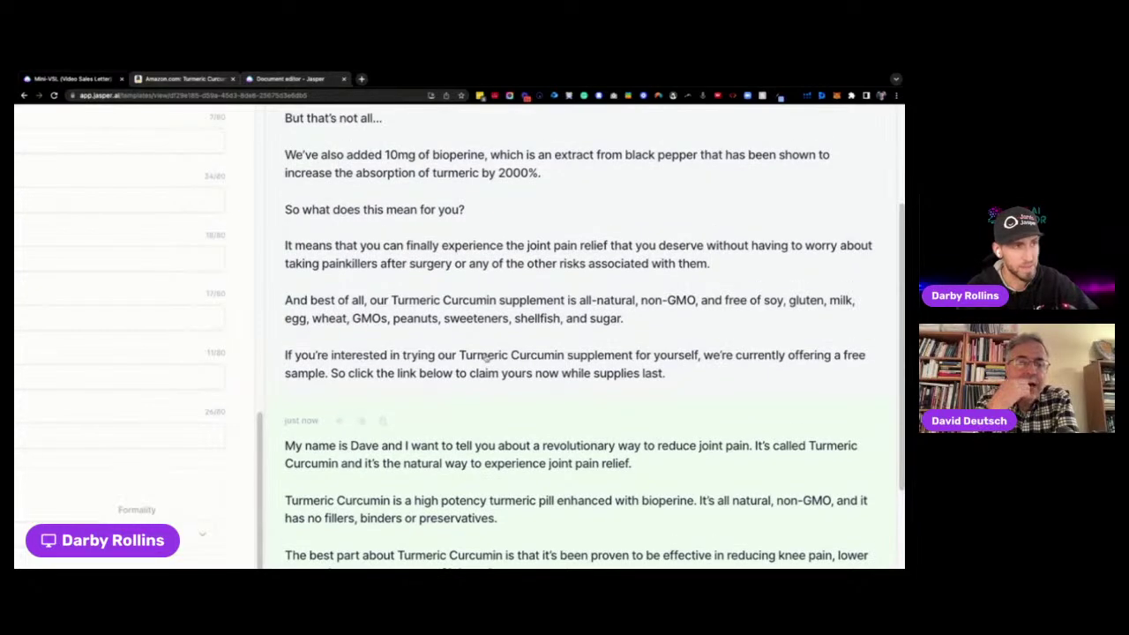
scroll(486, 357, "up", 5)
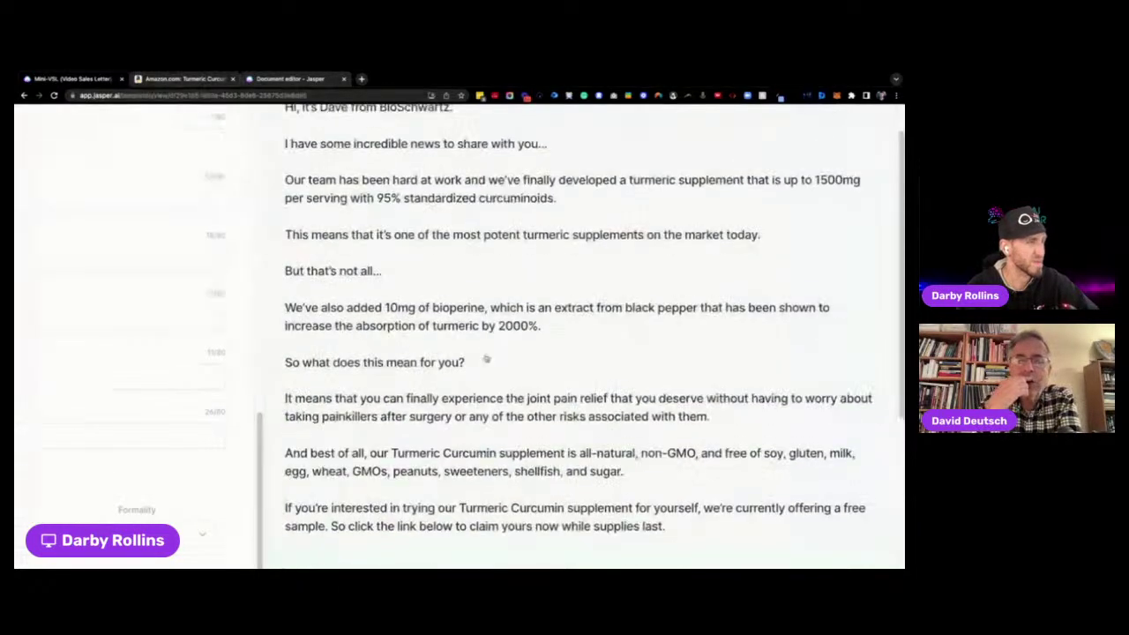
scroll(486, 357, "down", 3)
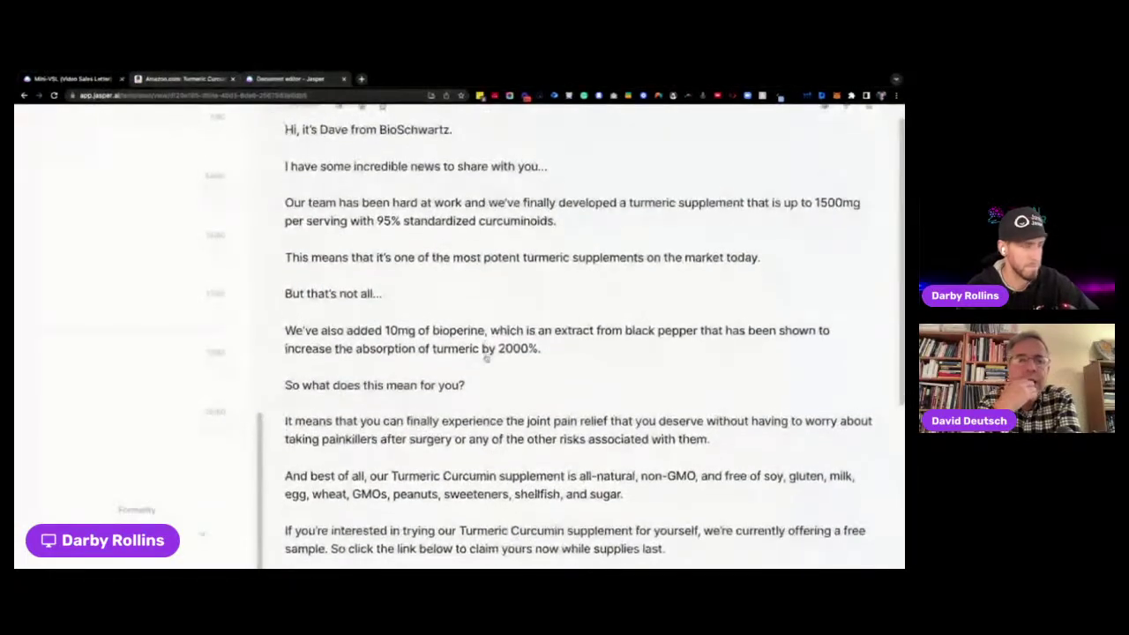